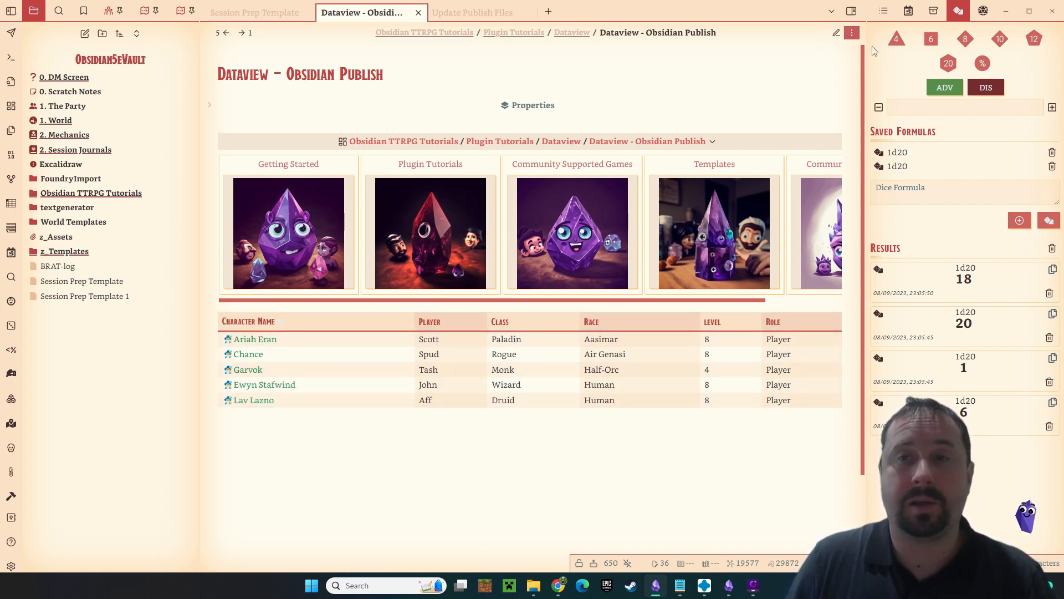
Step: Examine the TABLE, from and where lines of the Dataview query in the note's source, and return to the reading view
click(837, 34)
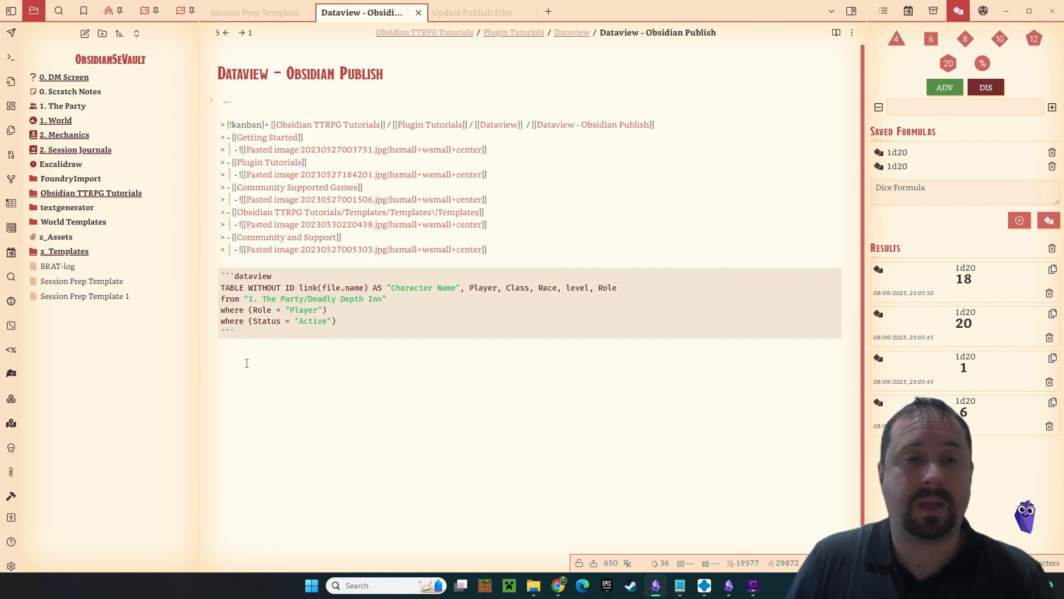
drag(276, 335, 204, 276)
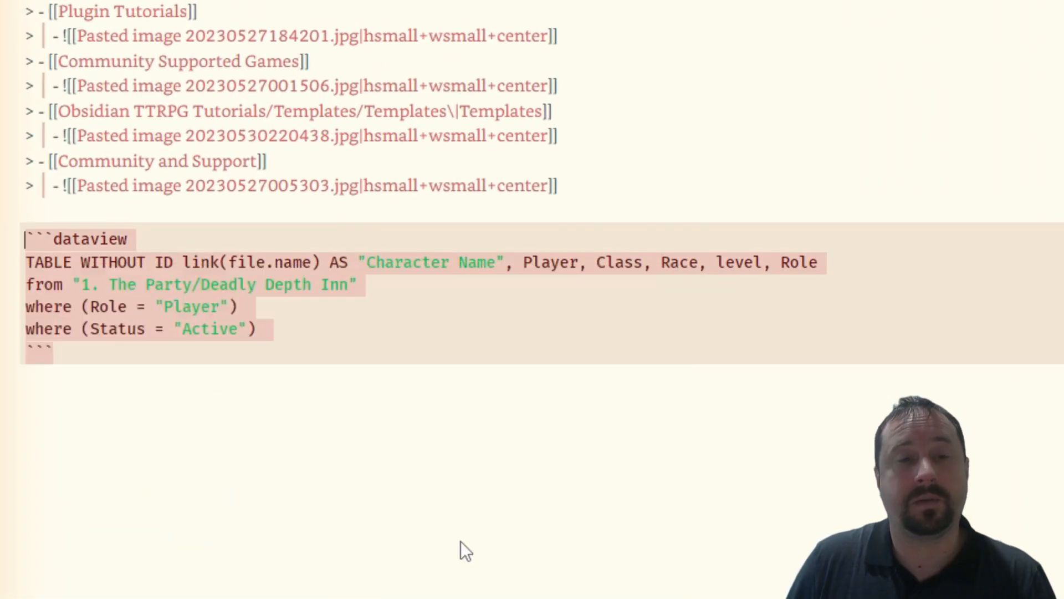
click(589, 507)
drag(25, 260, 870, 264)
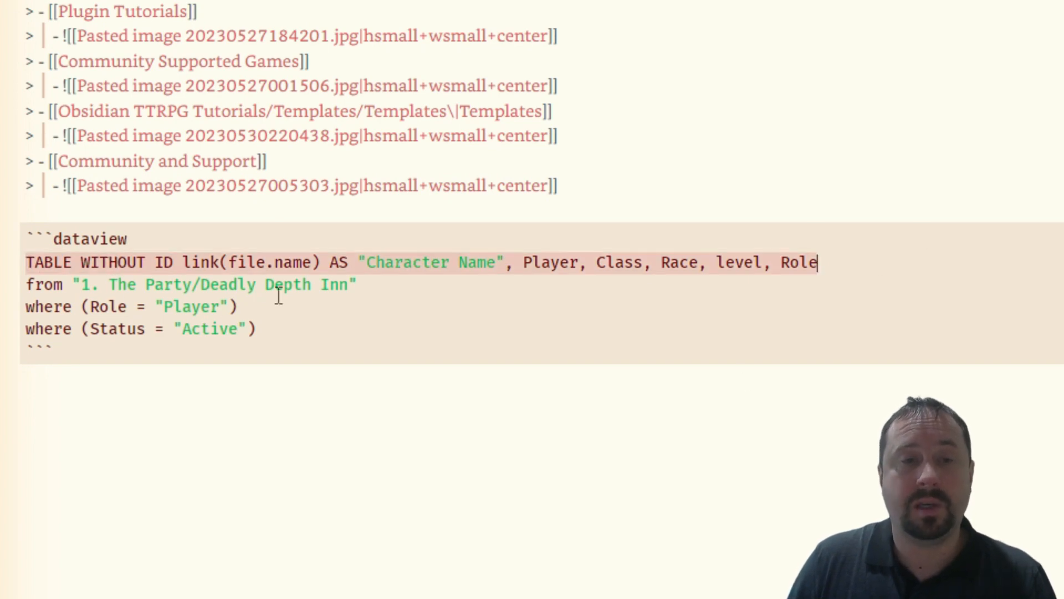
drag(363, 286, 25, 286)
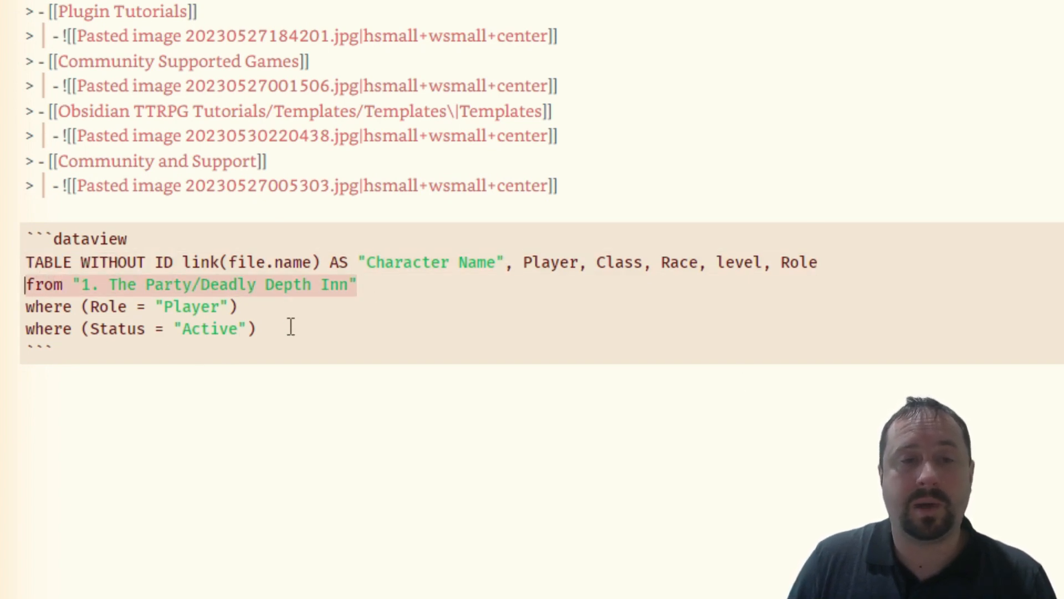
drag(290, 327, 22, 287)
click(421, 433)
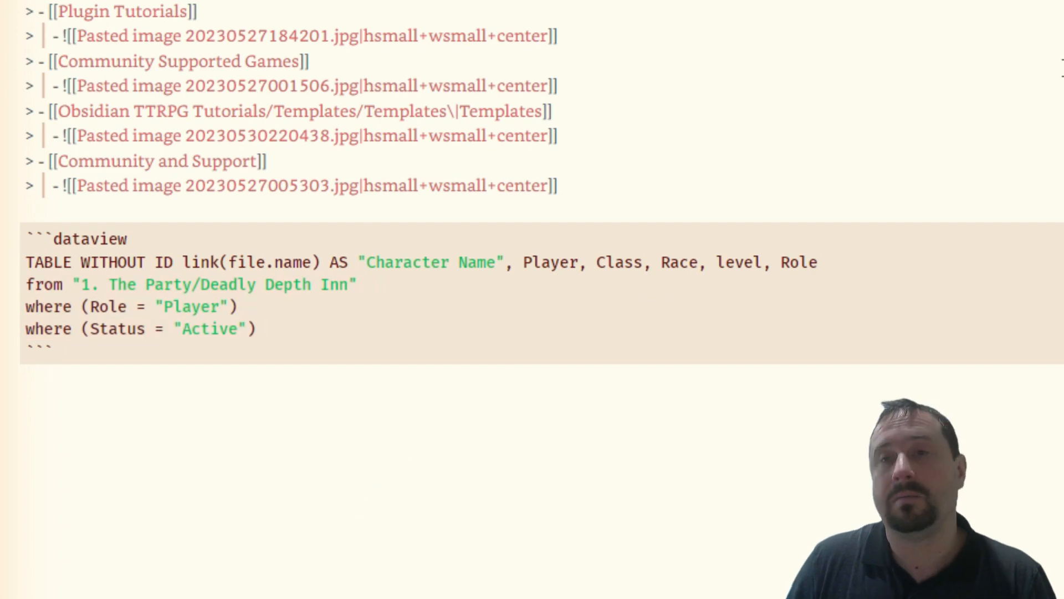
key(ctrl+e)
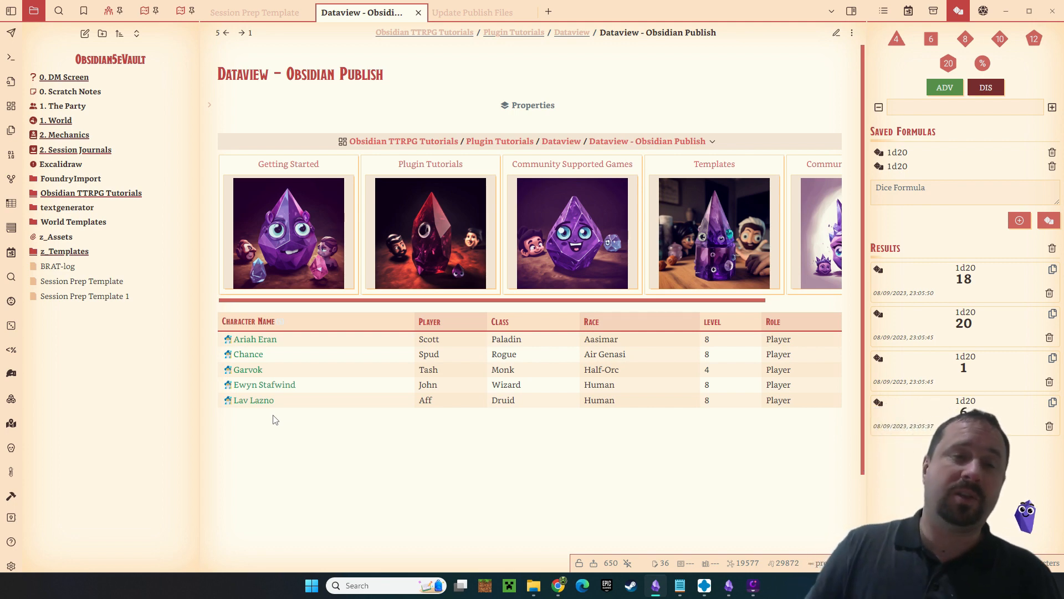
Step: Switch to Chrome's published Dataview - Obsidian Publish page and highlight the query text shown there
mouse_move(559, 586)
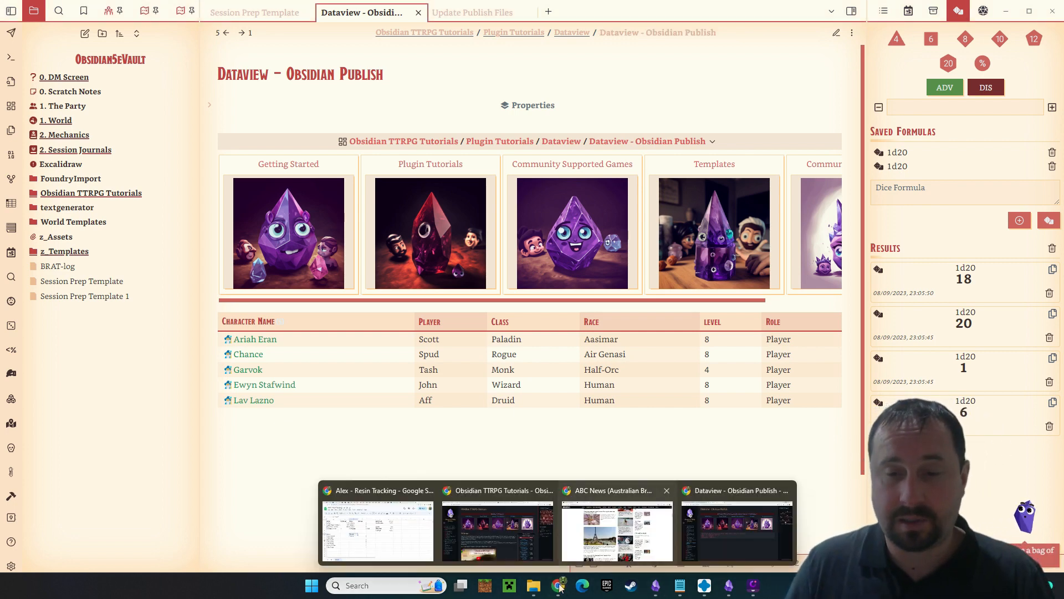
click(559, 484)
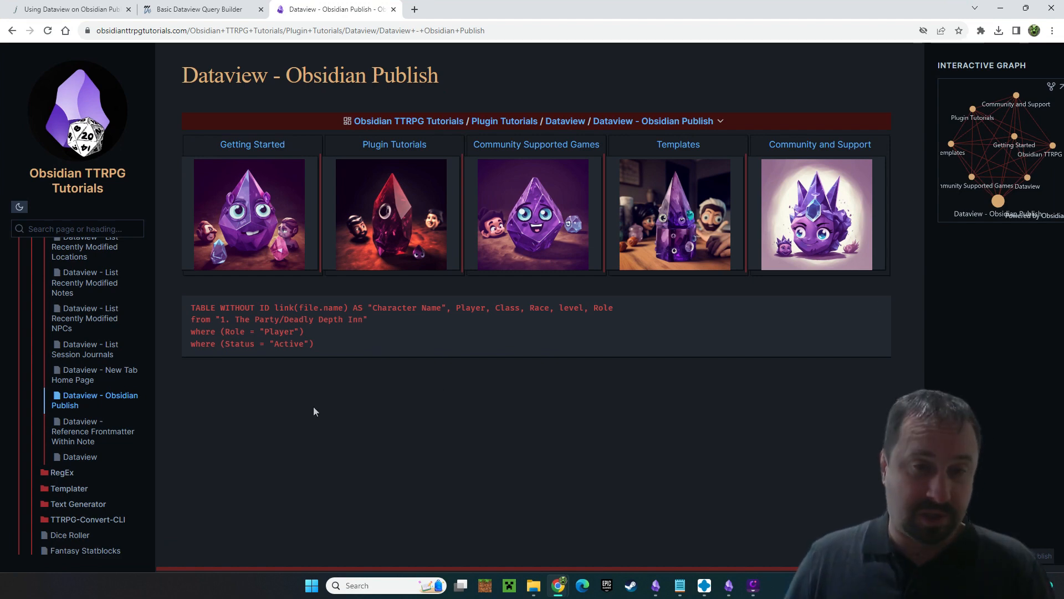
drag(315, 345, 179, 306)
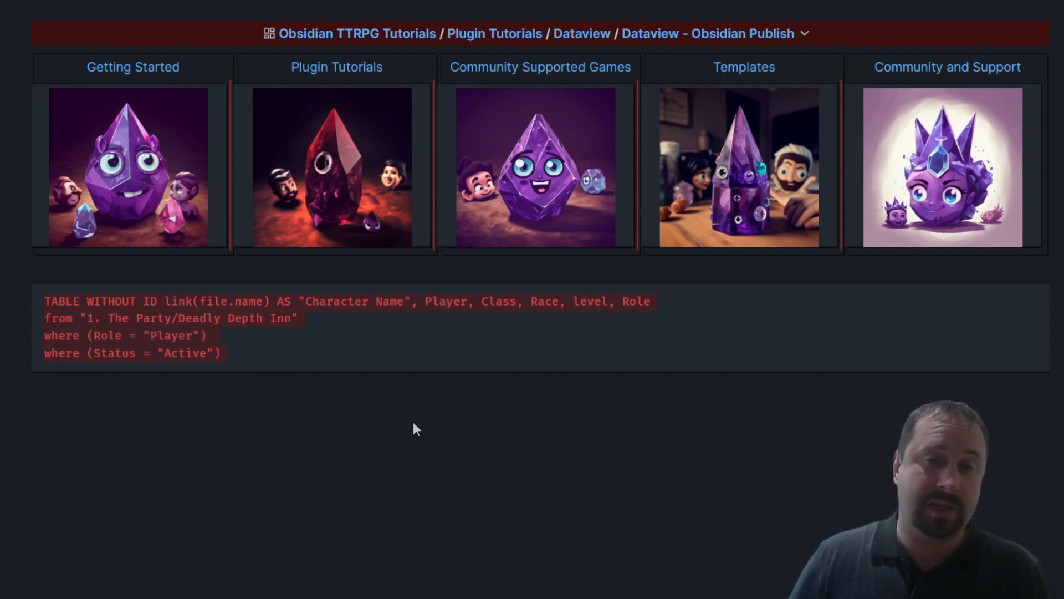
drag(303, 324, 310, 334)
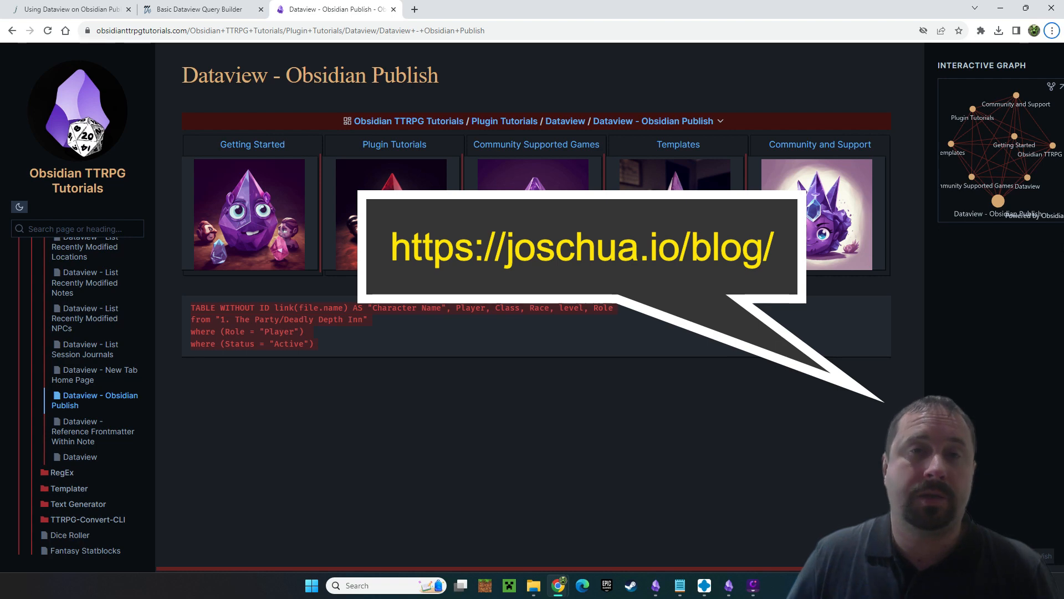
click(64, 10)
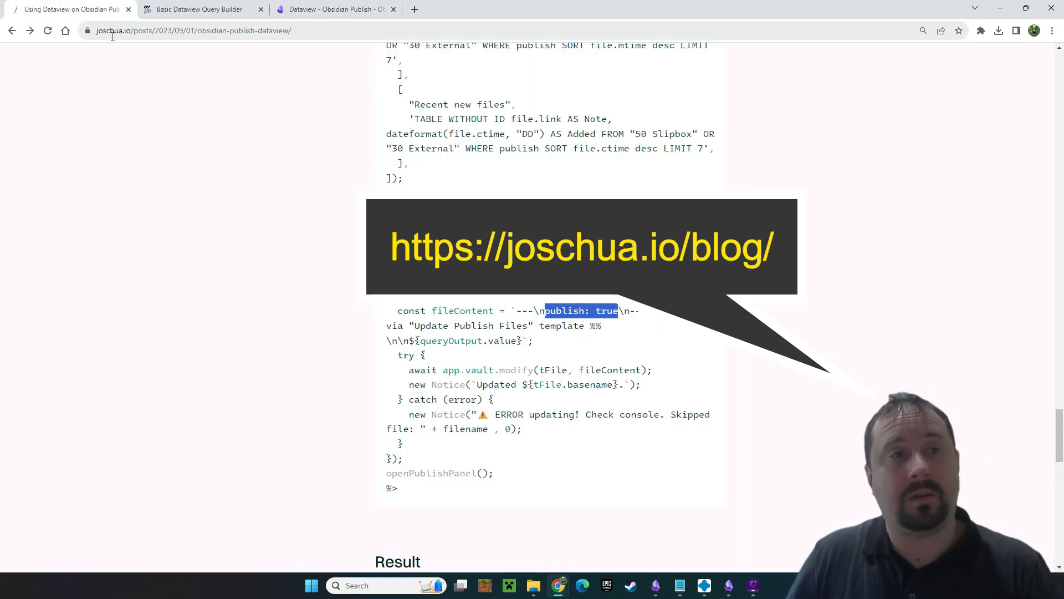
click(119, 31)
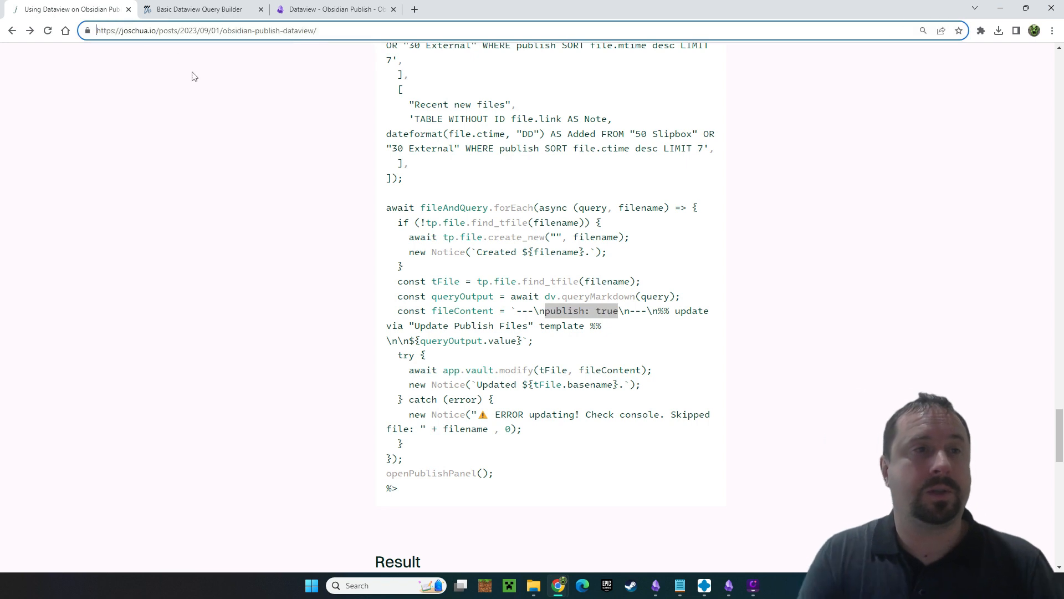
key(shift+Right)
key(shift+Right)
key(shift+Right)
key(shift+Right)
key(shift+Right)
key(shift+Right)
key(shift+Right)
key(shift+Right)
key(shift+Right)
key(shift+Right)
key(shift+Right)
key(shift+Right)
key(shift+Right)
key(shift+Right)
key(shift+Right)
key(shift+Right)
key(shift+Right)
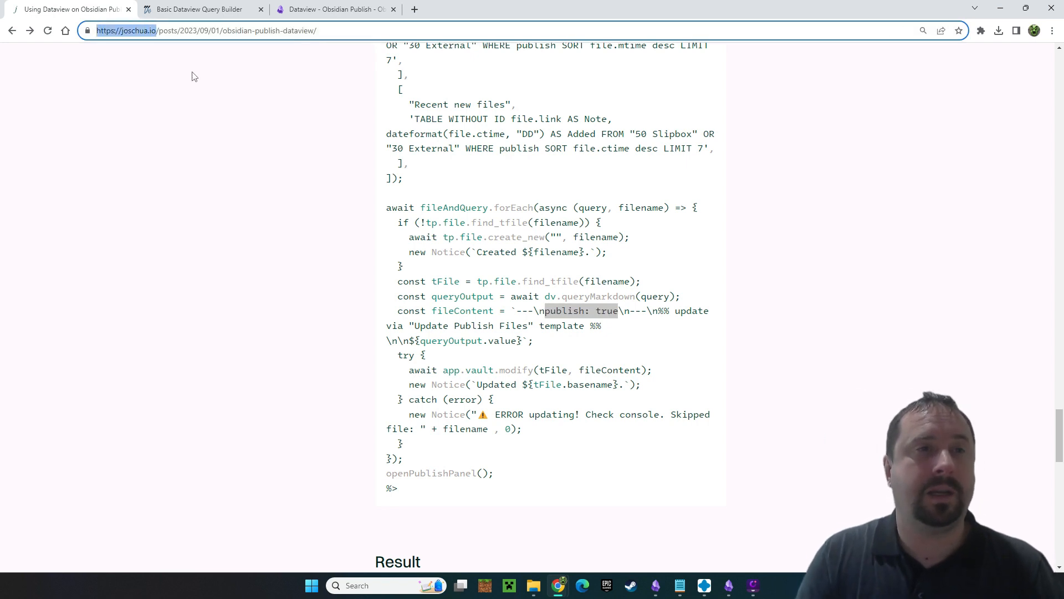
Step: Open joschua.io in a new browser tab and place that tab directly after the article's tab
click(414, 9)
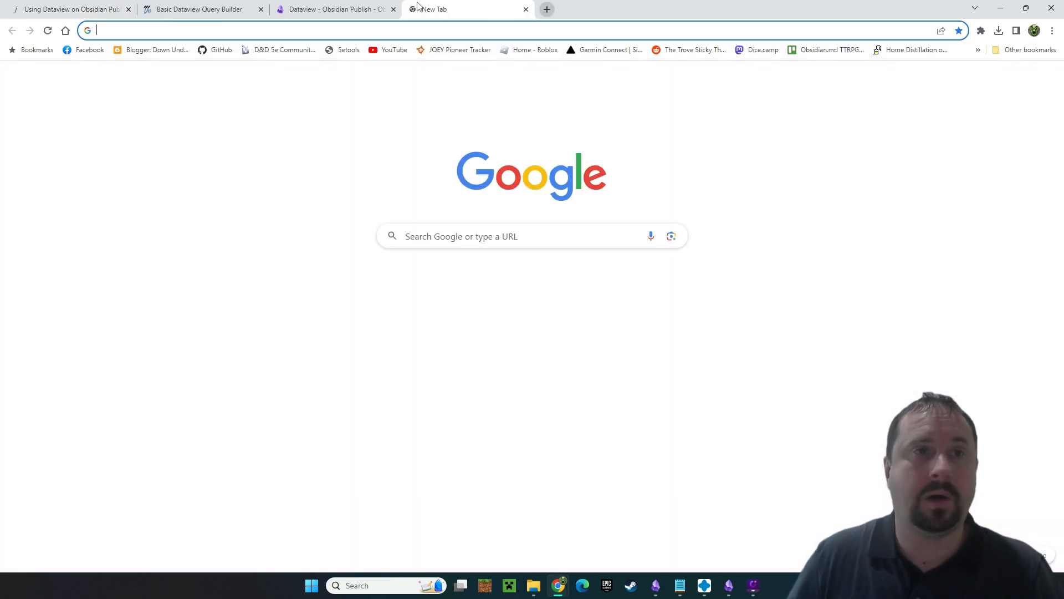
text(joschua.io)
key(Return)
drag(417, 9, 155, 9)
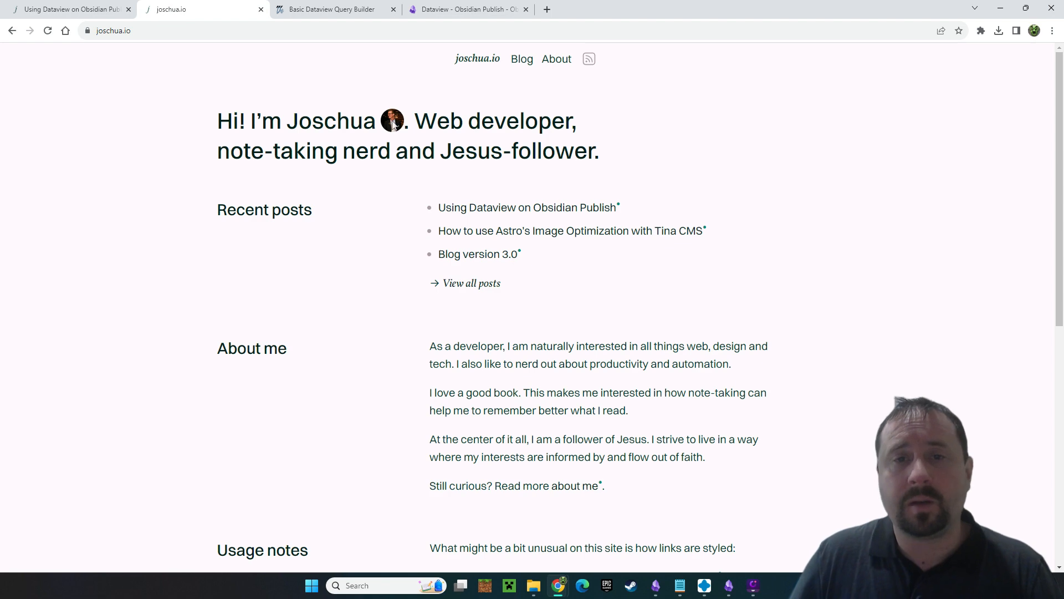
Step: Look over the blog's home page, open the list of all posts and browse its Obsidian-related titles
scroll(306, 277, down, 7)
scroll(315, 294, up, 6)
scroll(317, 295, up, 1)
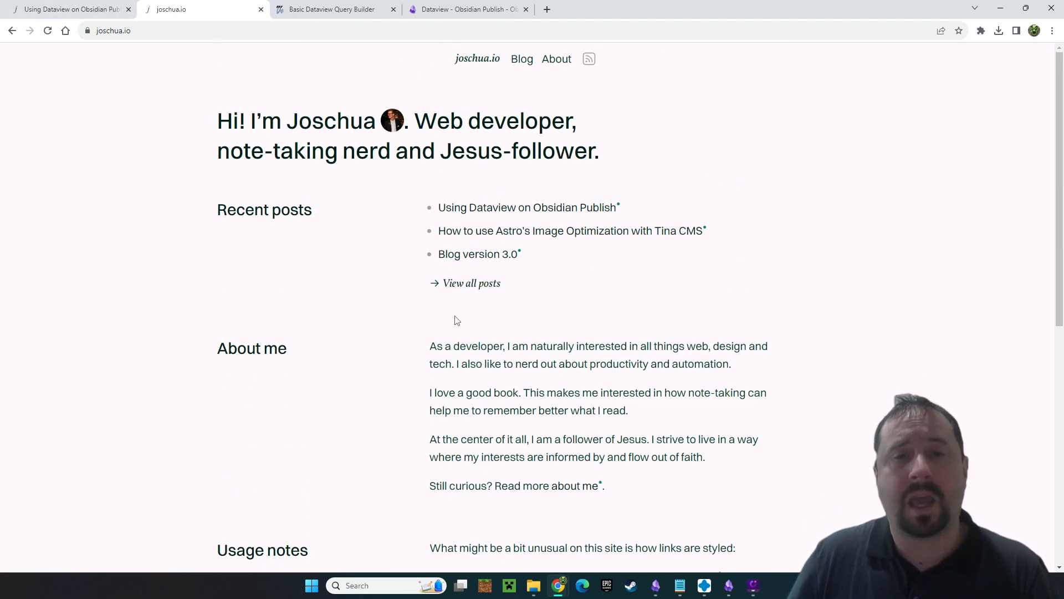
click(472, 283)
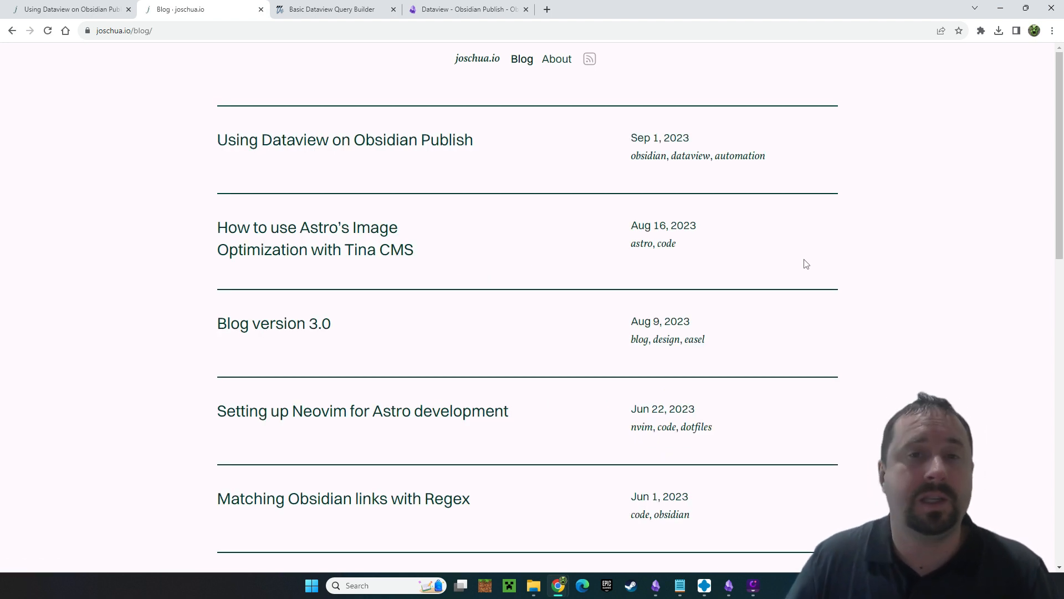
scroll(707, 219, down, 1)
scroll(819, 250, down, 5)
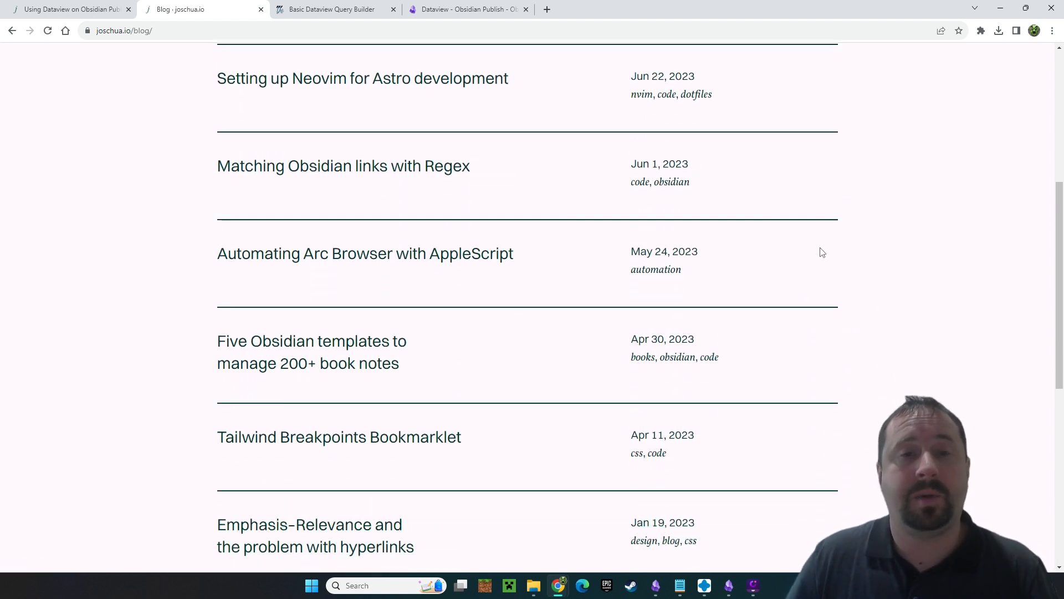
drag(325, 167, 488, 164)
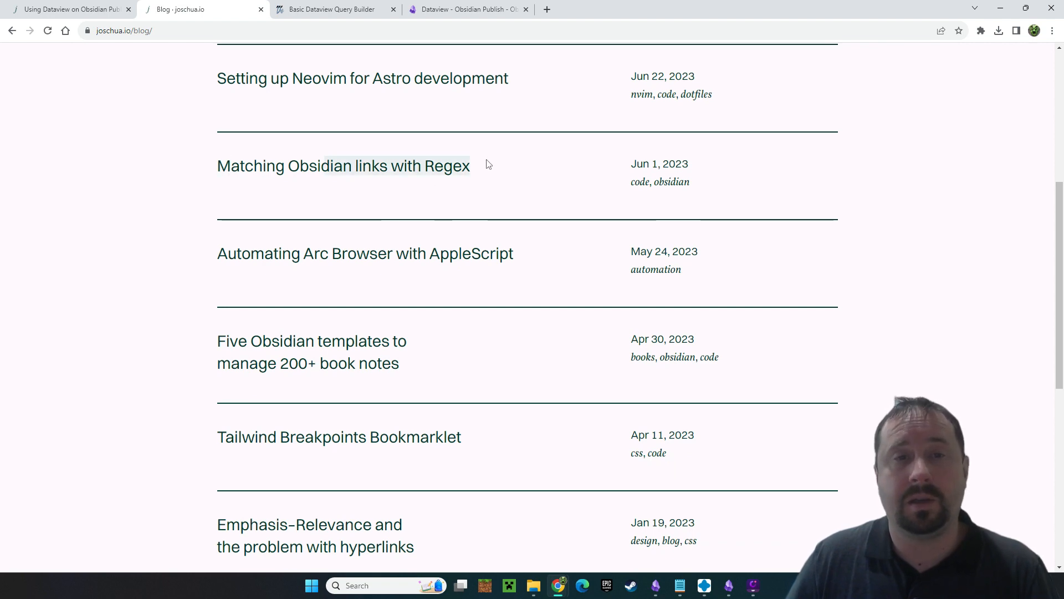
scroll(555, 327, down, 4)
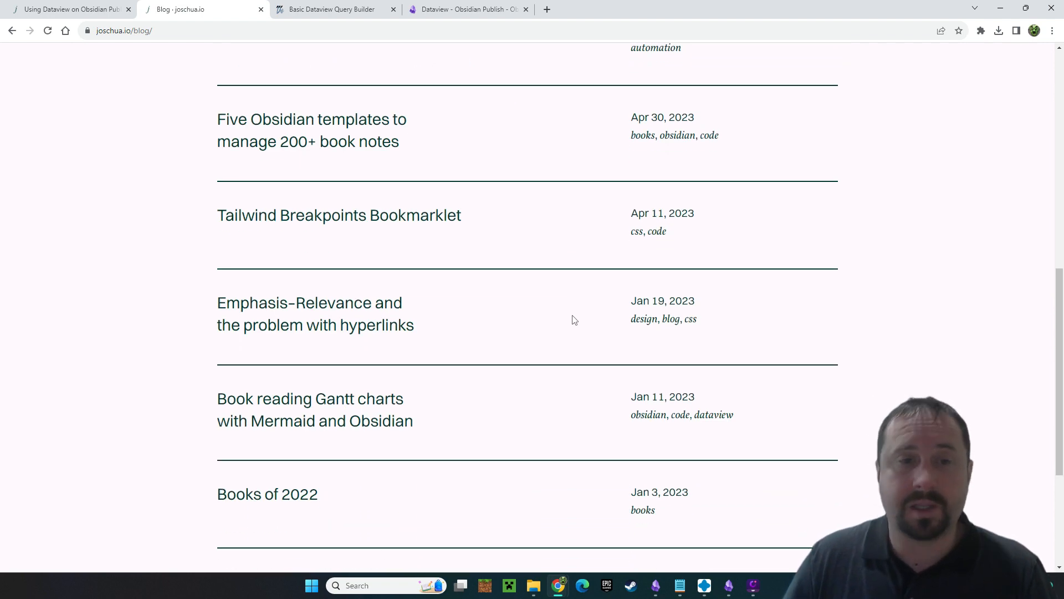
scroll(574, 320, up, 10)
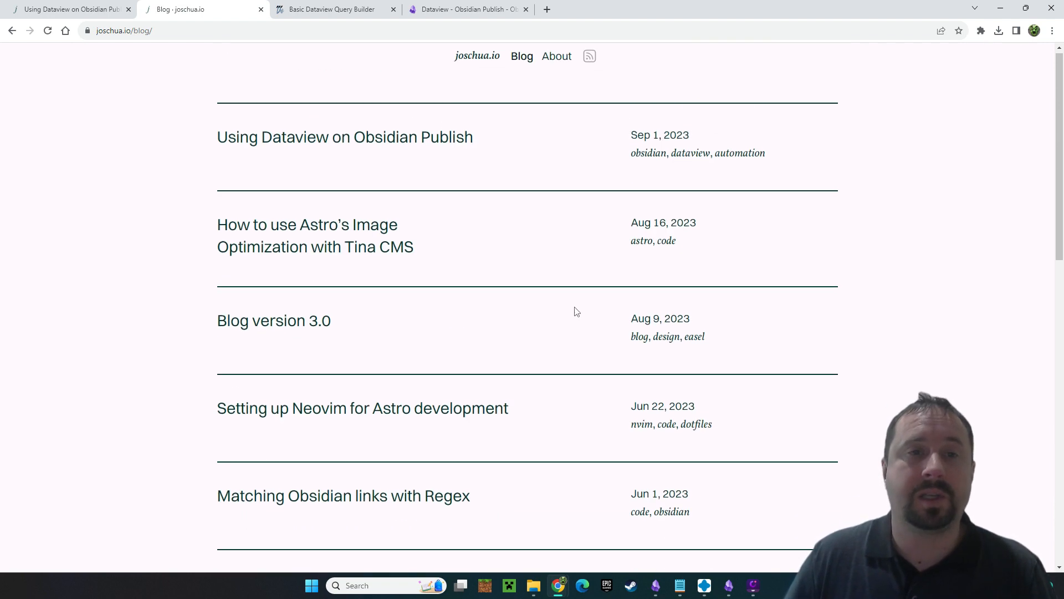
Step: Return to the "Using Dataview on Obsidian Publish" article and read its introduction and first Dataview query example
click(100, 5)
scroll(252, 288, up, 10)
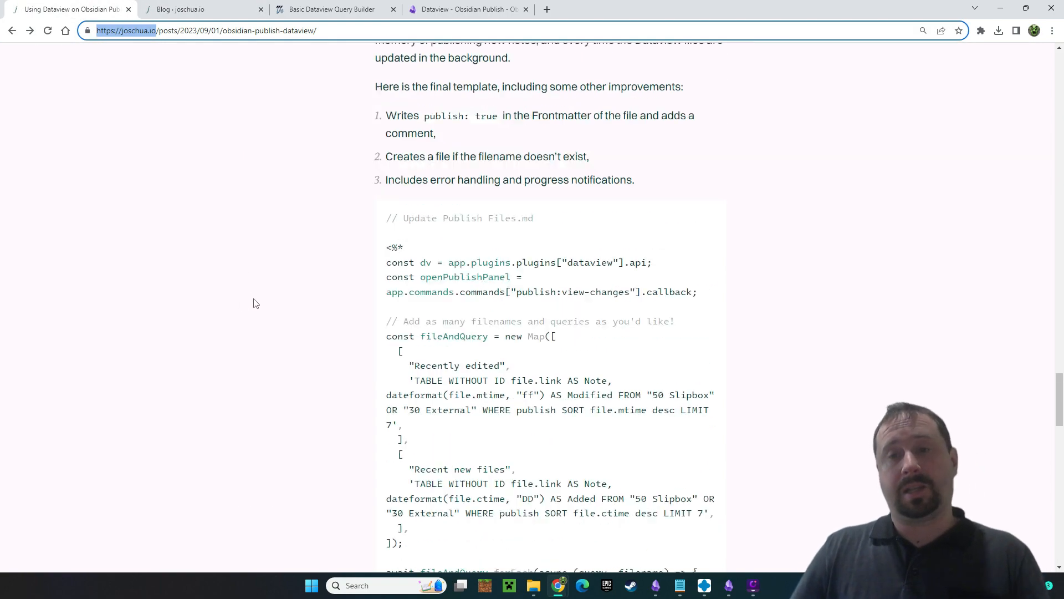
drag(1059, 299, 1060, 78)
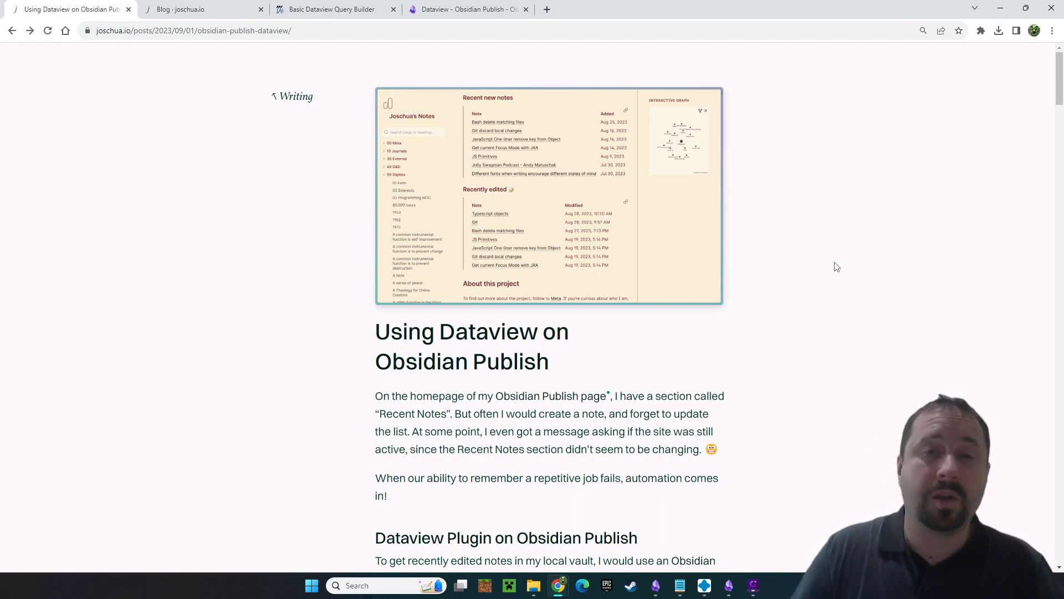
scroll(803, 255, down, 5)
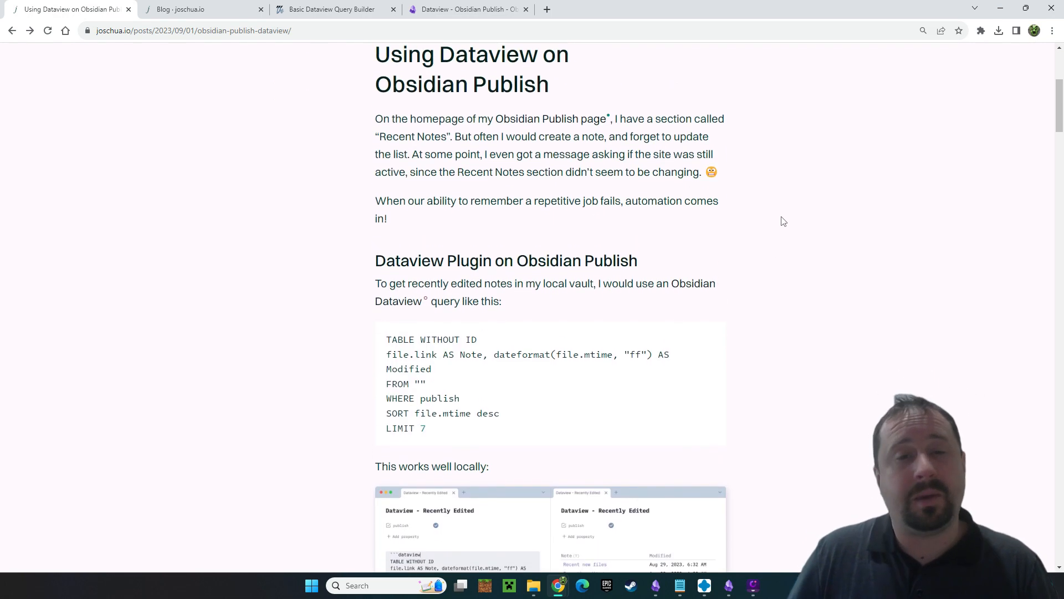
scroll(789, 222, down, 1)
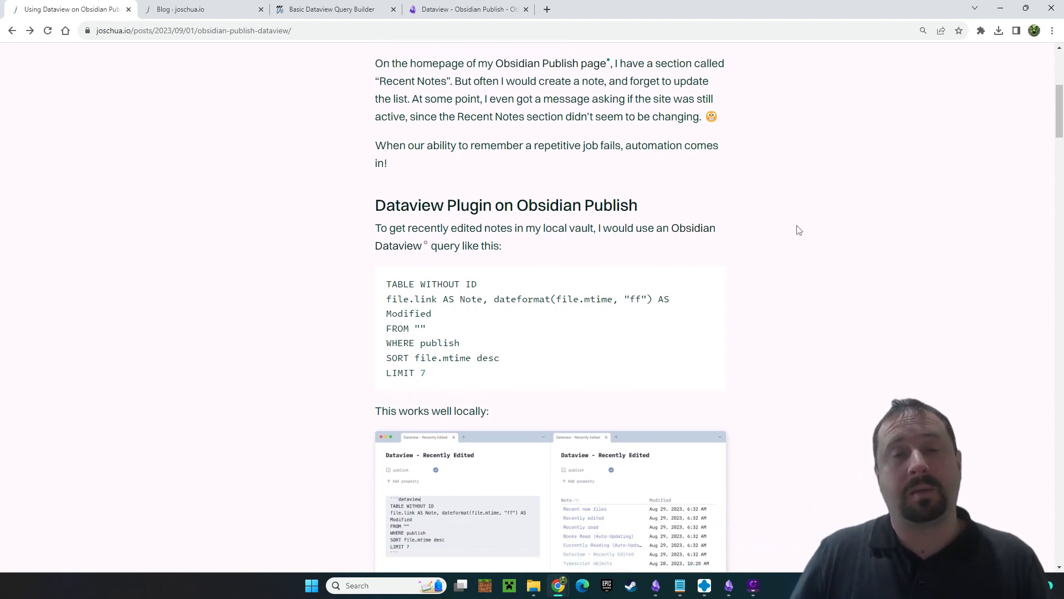
scroll(809, 255, up, 6)
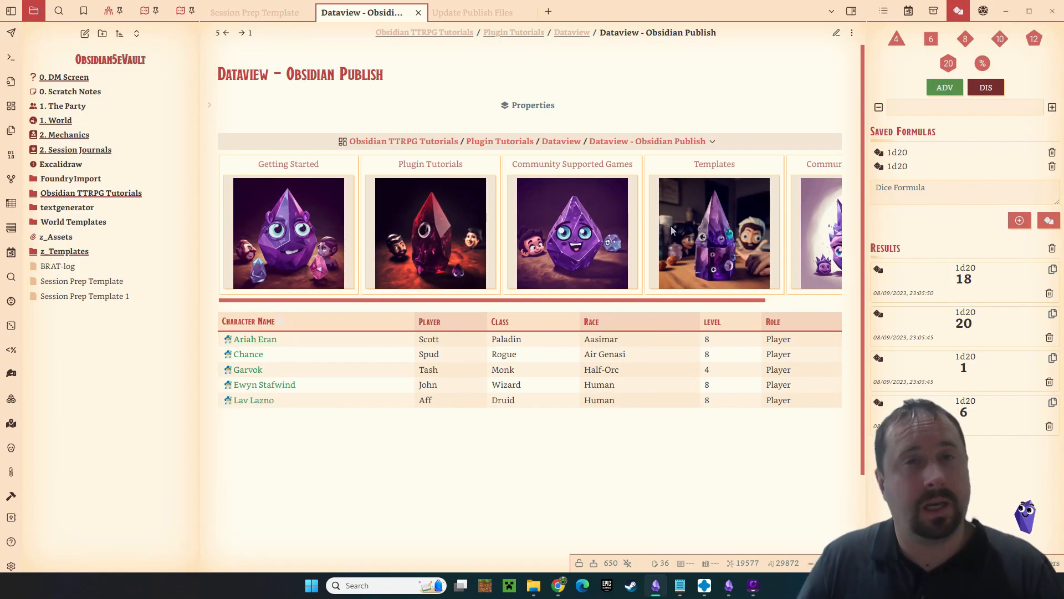
Step: Search Obsidian's community plugins for "dataview" and open the Dataview plugin's details
click(10, 565)
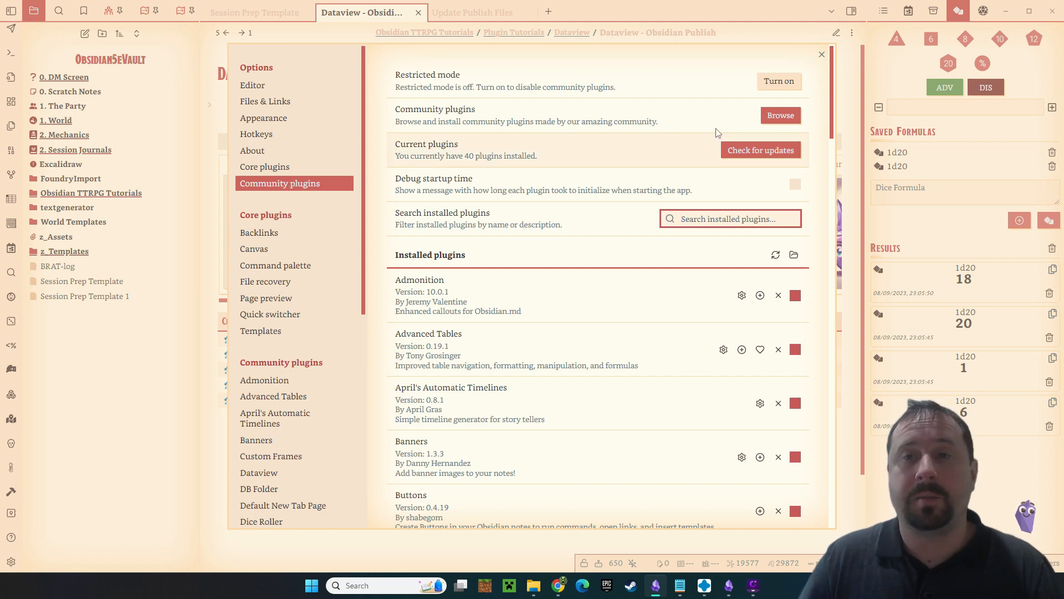
click(791, 120)
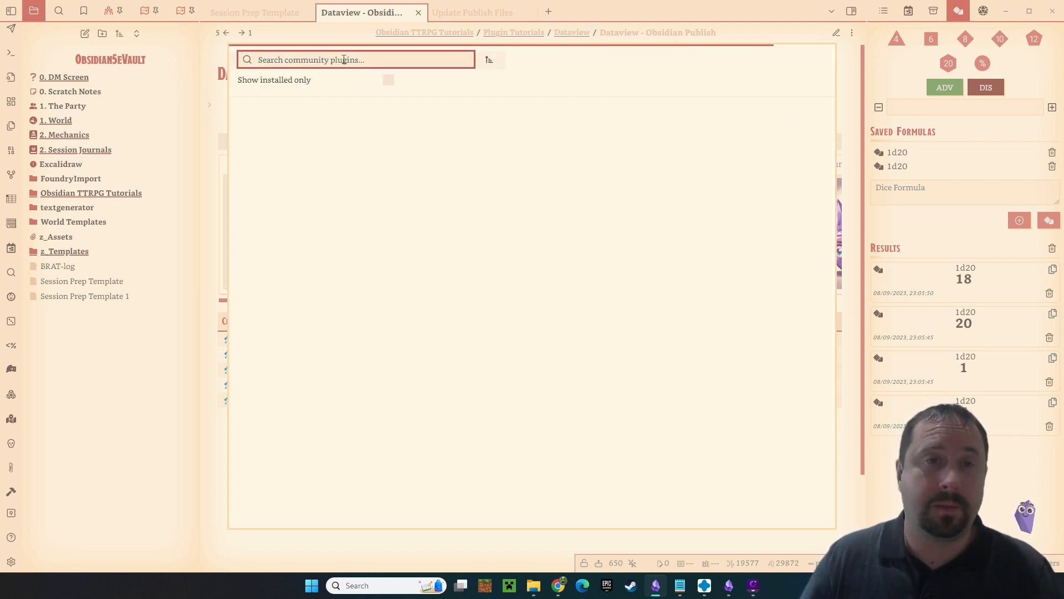
text(dataview)
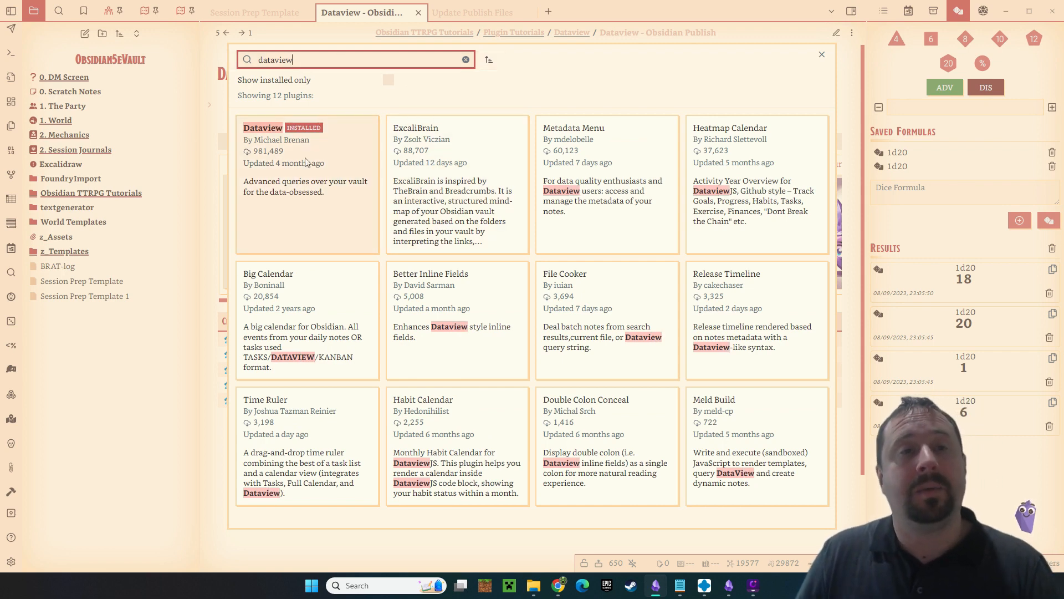
click(257, 196)
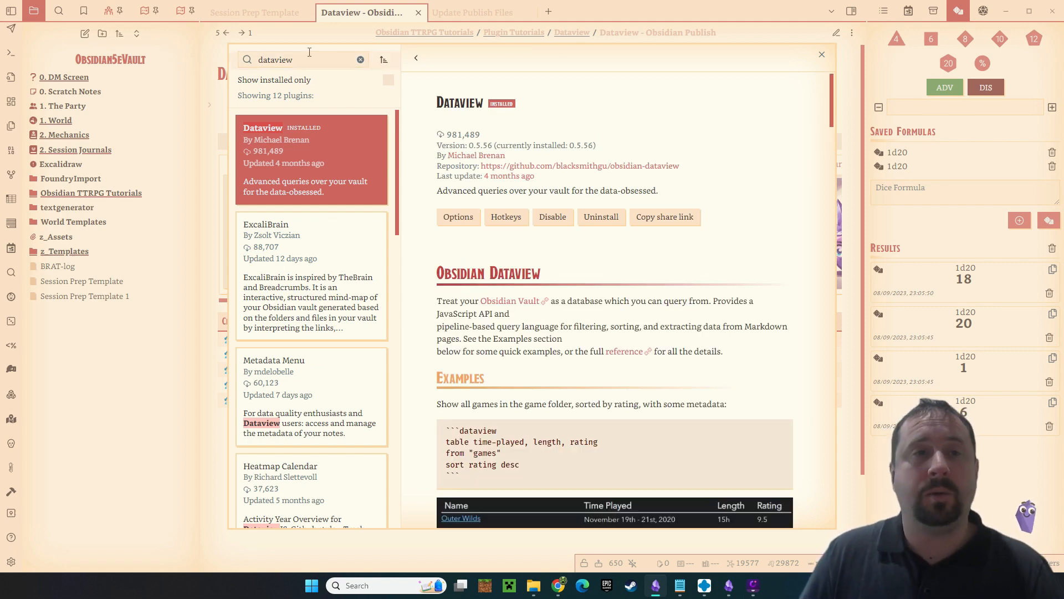
Step: Search the community plugins for "templater" and open the Templater plugin's details
drag(303, 60, 239, 62)
text(rte)
key(BackSpace)
key(BackSpace)
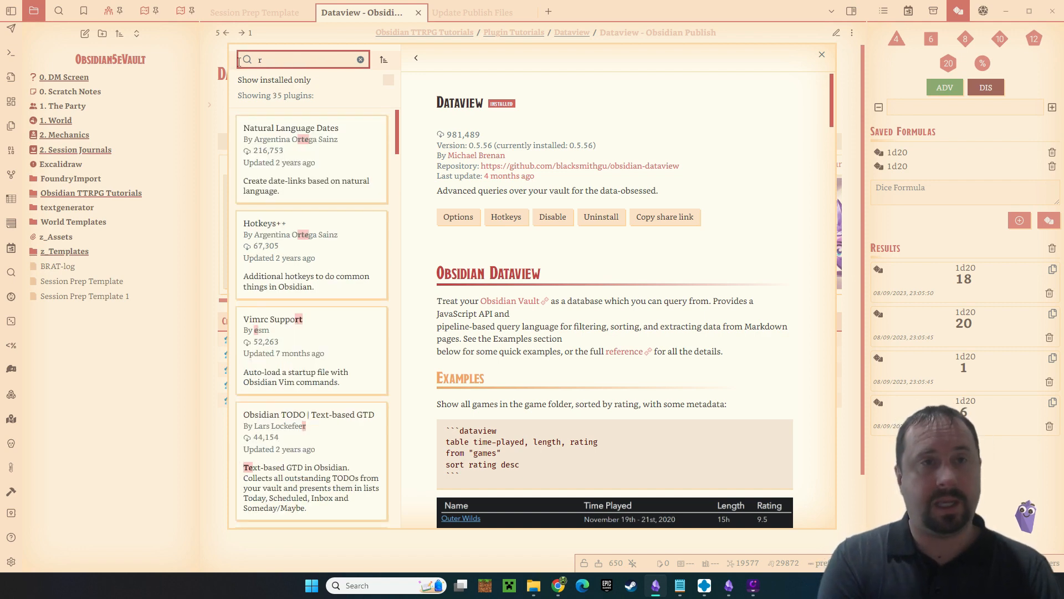
key(BackSpace)
text(templlat)
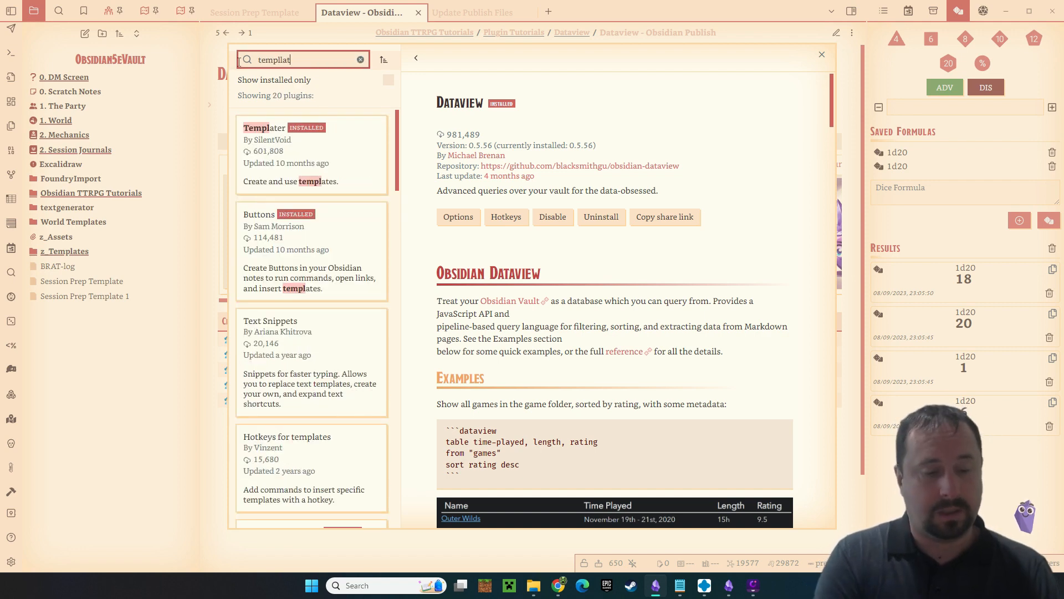
text(er)
key(ctrl+a)
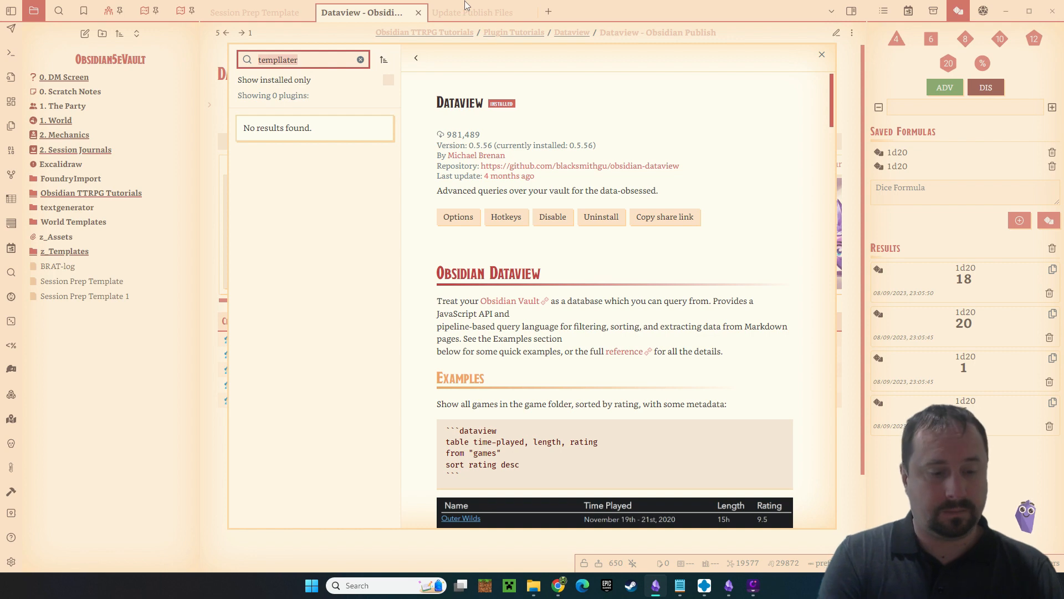
text(ytempl)
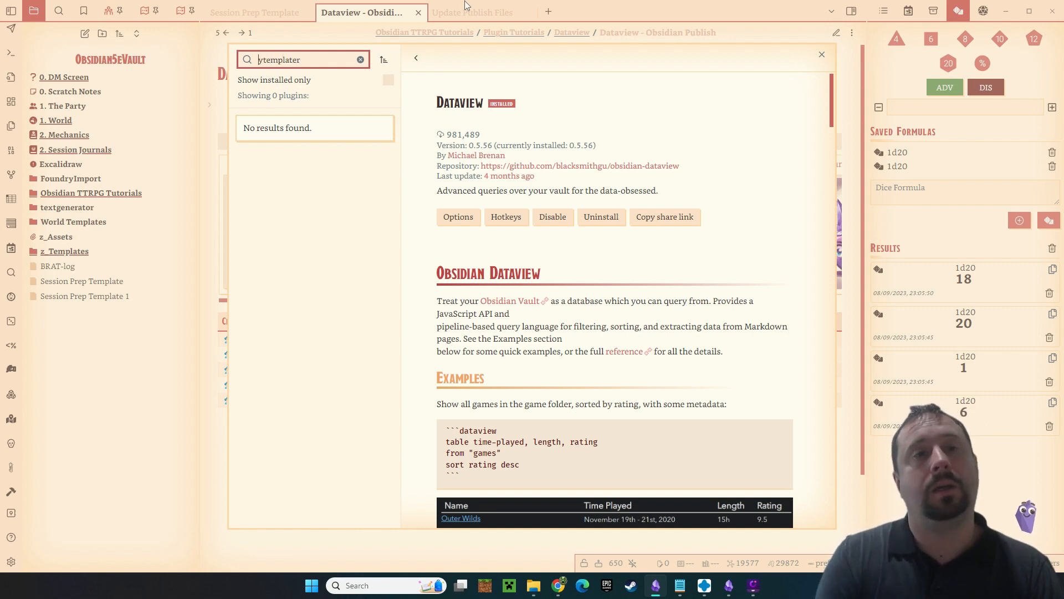
key(Delete)
click(327, 161)
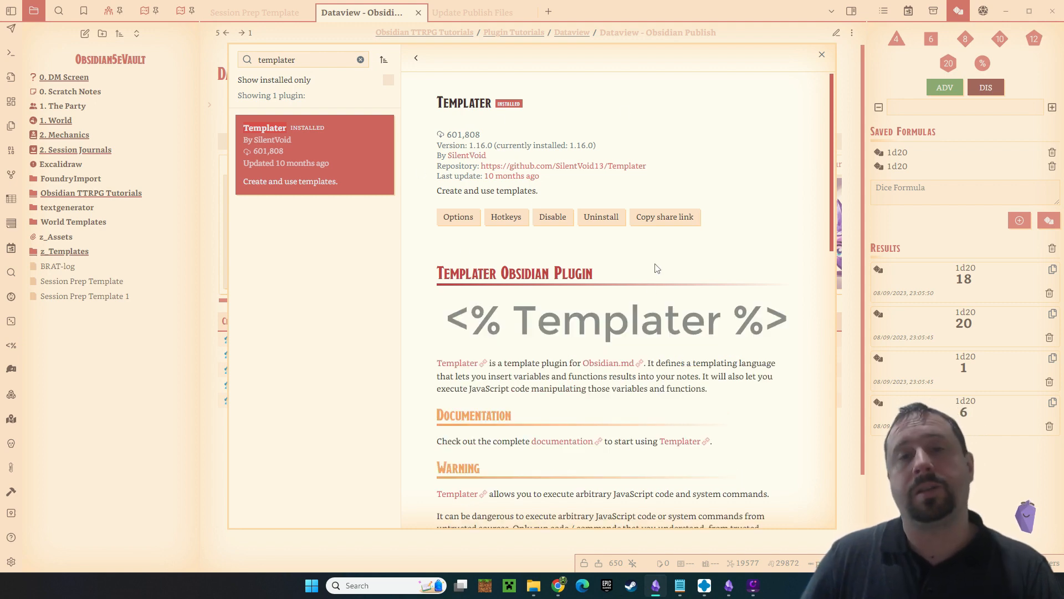
Step: Review Templater's hotkeys and general settings, including the template folder location, and close the settings
click(506, 219)
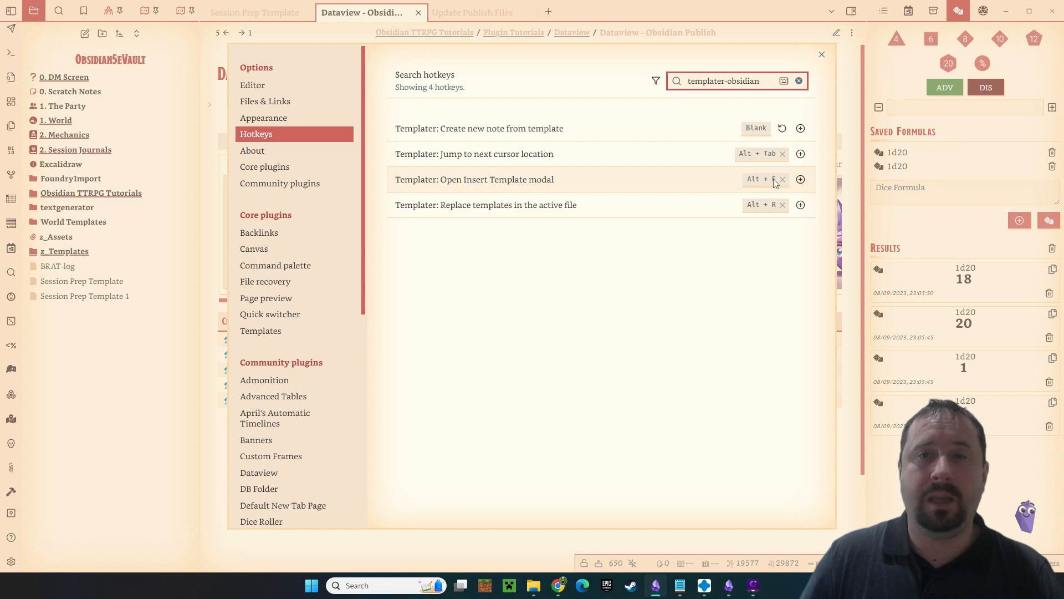
click(577, 407)
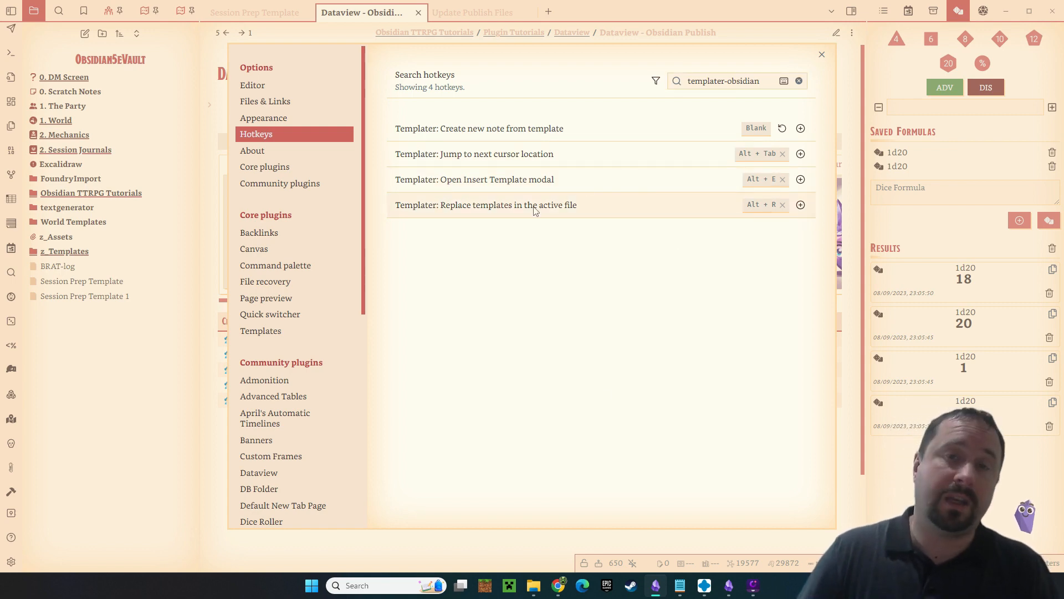
scroll(271, 321, down, 7)
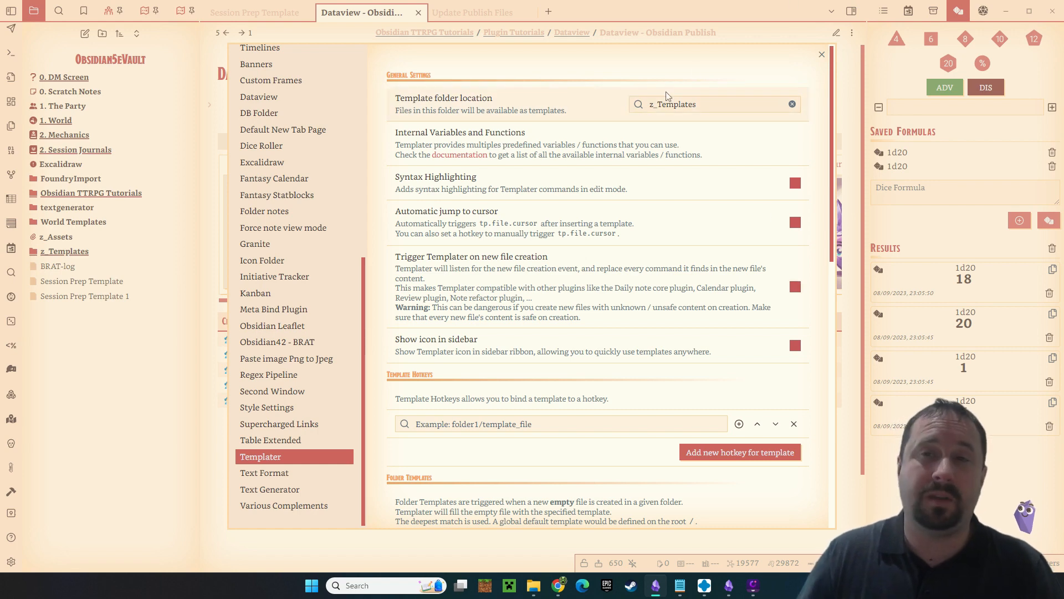
click(822, 54)
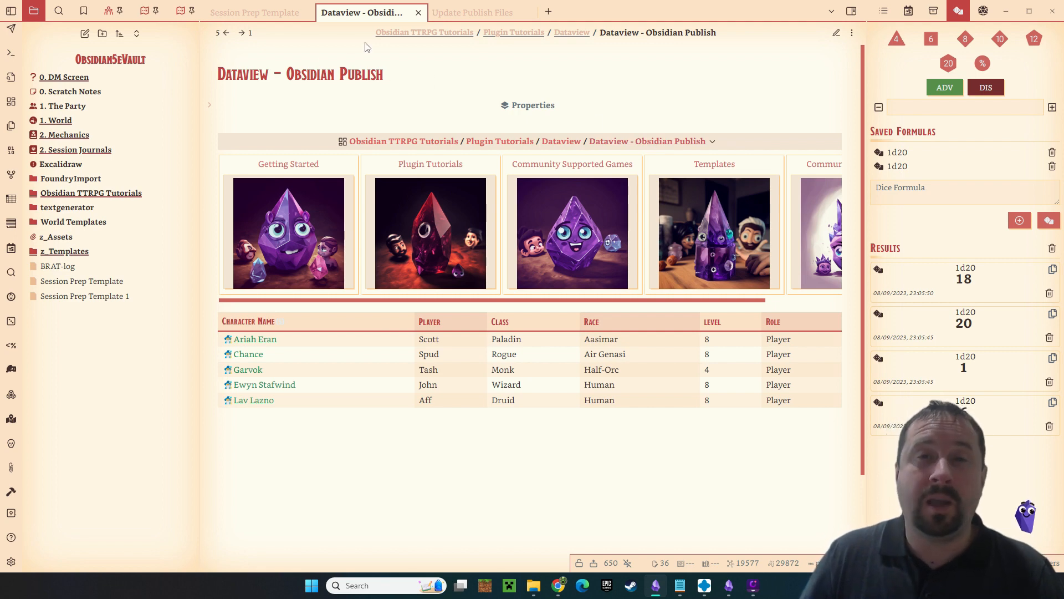
Step: Open the "Obsidian TTRPG Tutorials" note and look over its Recently Added and Recently Edited tables
click(394, 33)
scroll(659, 298, down, 5)
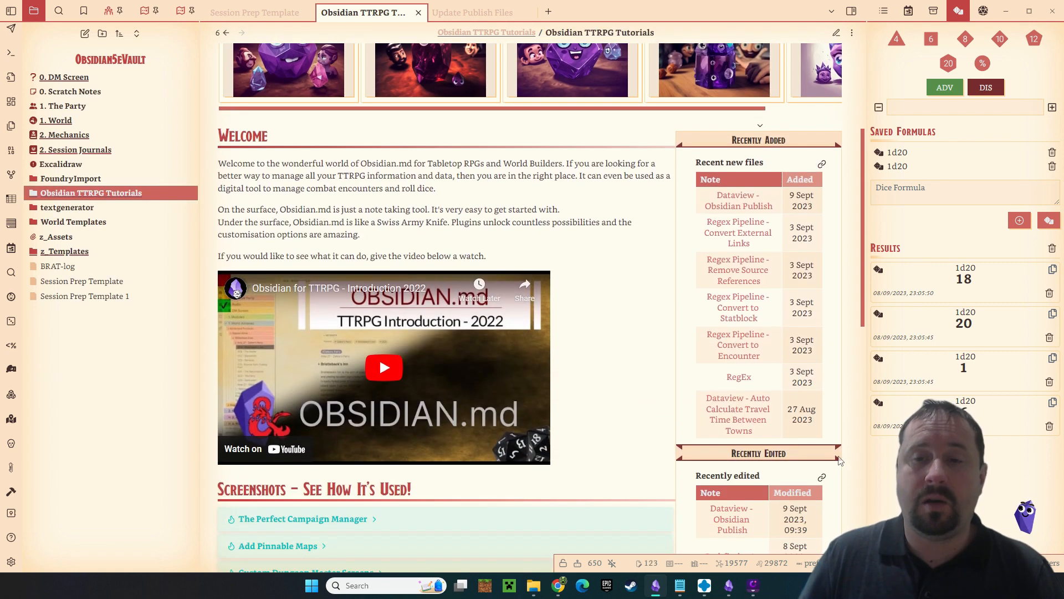
scroll(610, 386, down, 6)
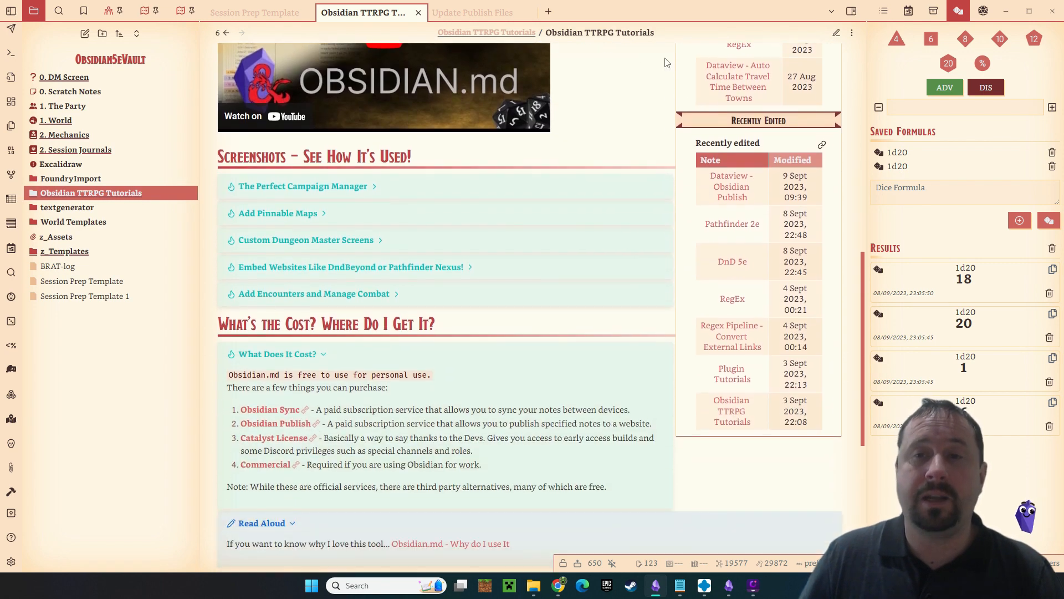
scroll(608, 194, up, 7)
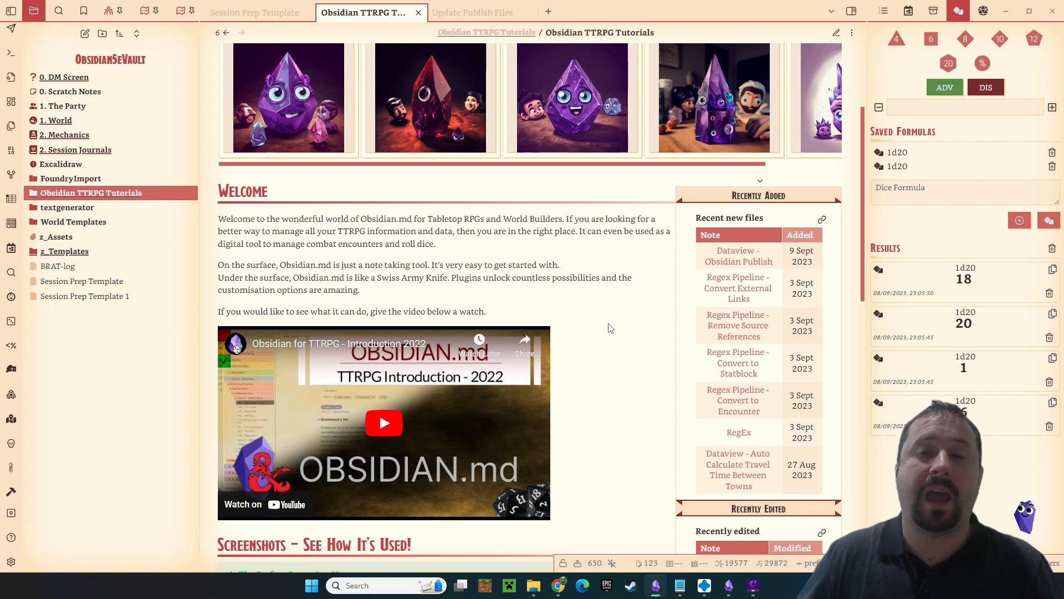
Step: Examine the note's source for the infobox callout and its "Recent new files" embed, and return to reading view
click(837, 32)
scroll(399, 367, down, 7)
scroll(426, 354, up, 8)
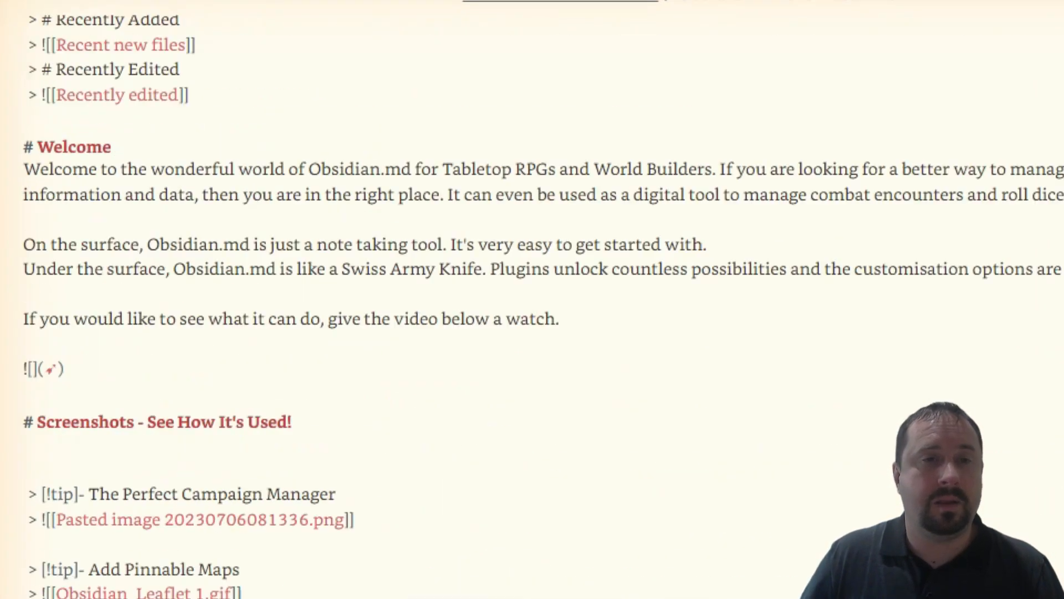
drag(219, 311, 6, 213)
click(385, 296)
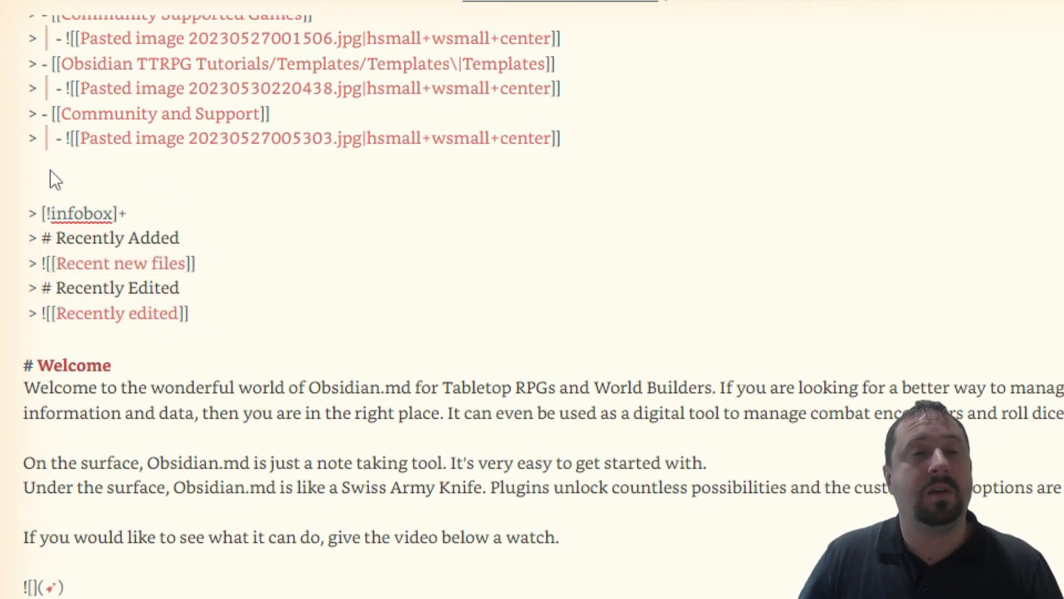
drag(154, 218, 26, 214)
click(559, 364)
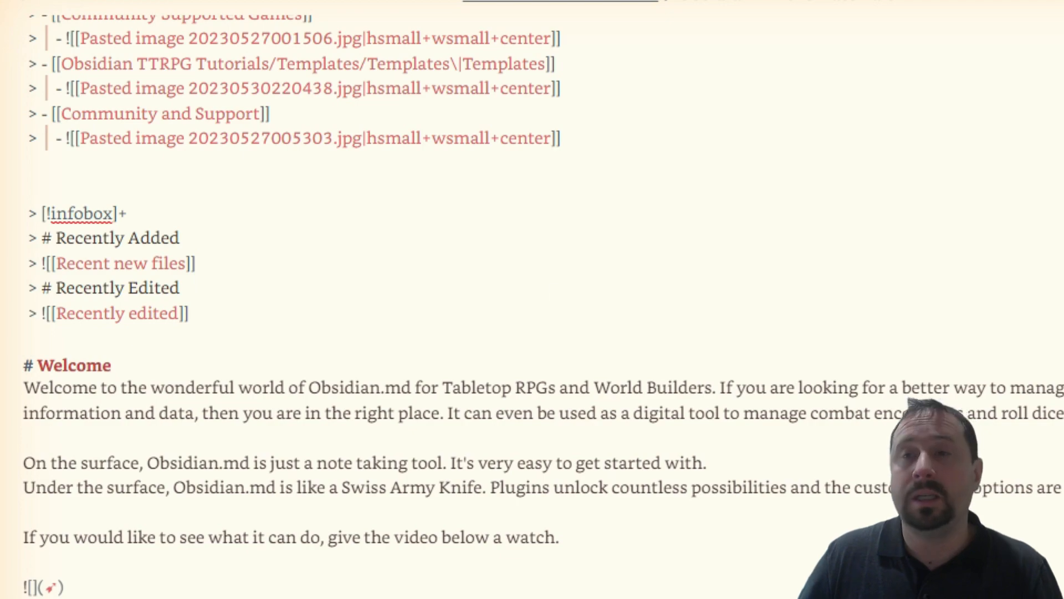
drag(214, 263, 7, 264)
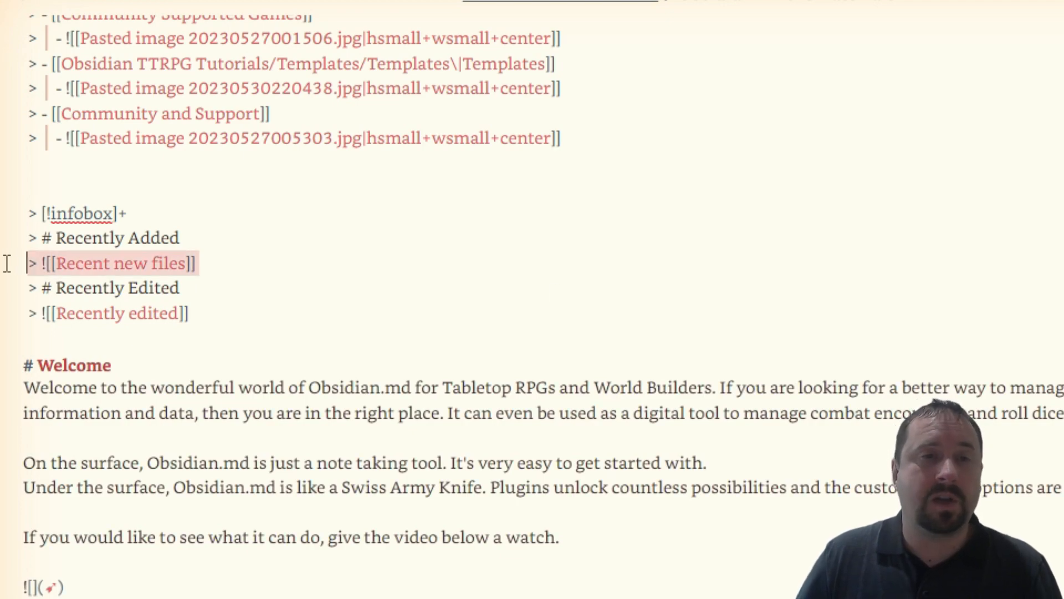
click(384, 270)
key(ctrl+e)
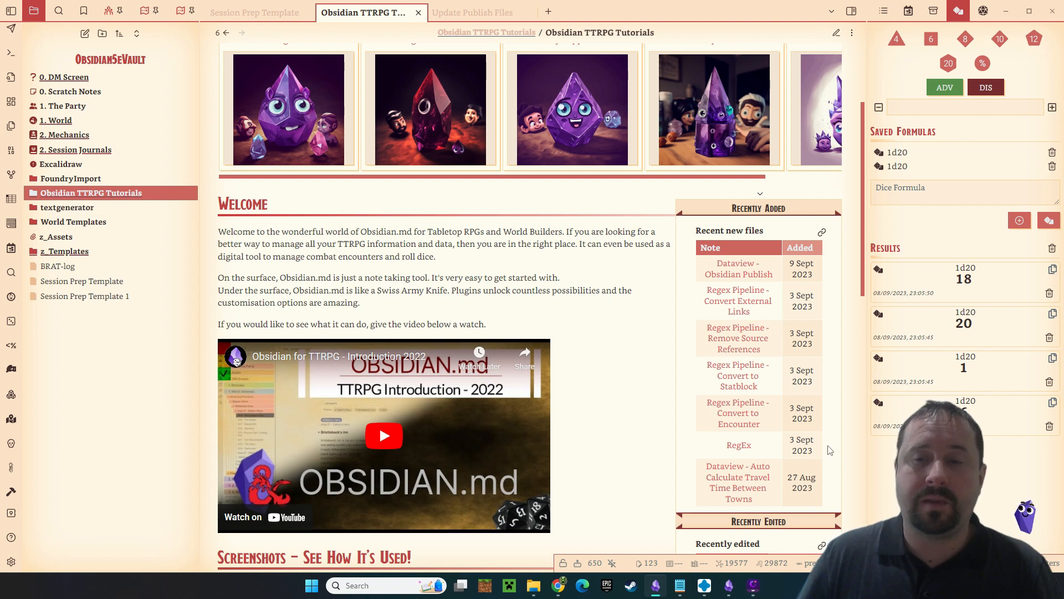
Step: Open the embedded "Recent new files" note and inspect the Markdown source of its table, returning to reading view
click(822, 233)
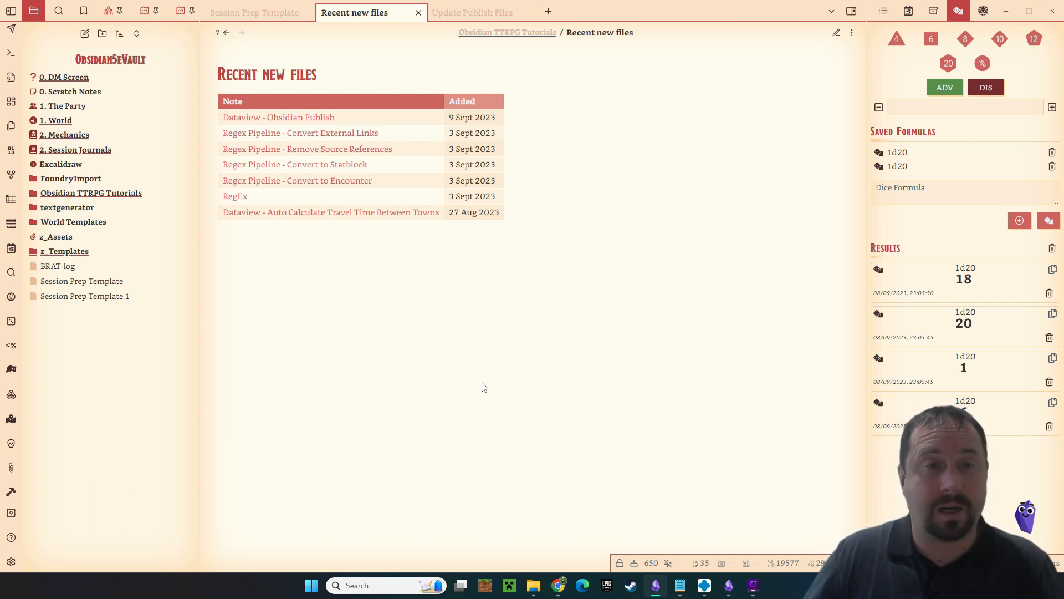
click(835, 34)
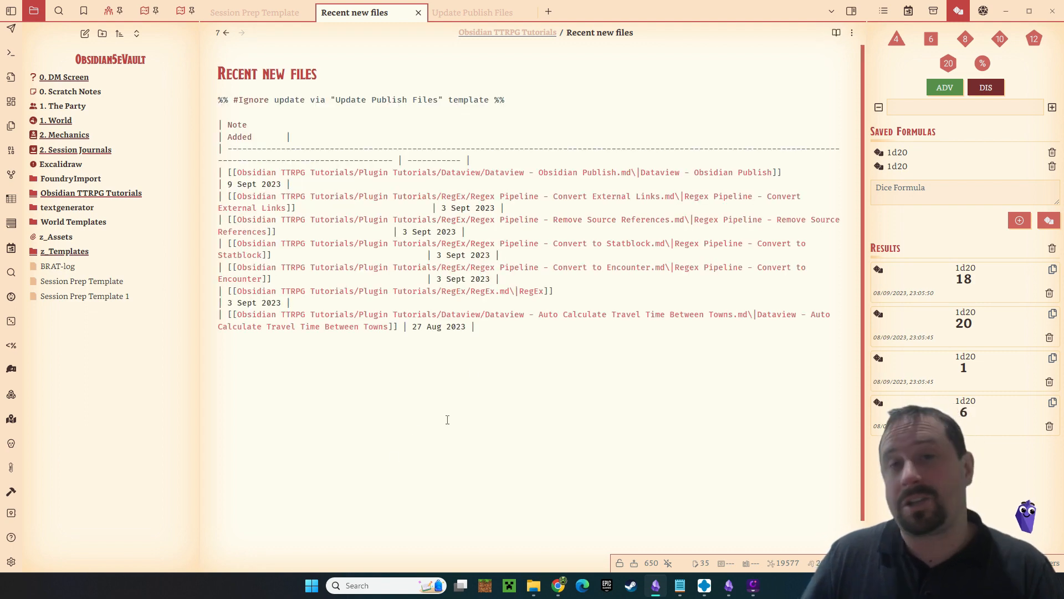
drag(475, 327, 202, 132)
click(519, 426)
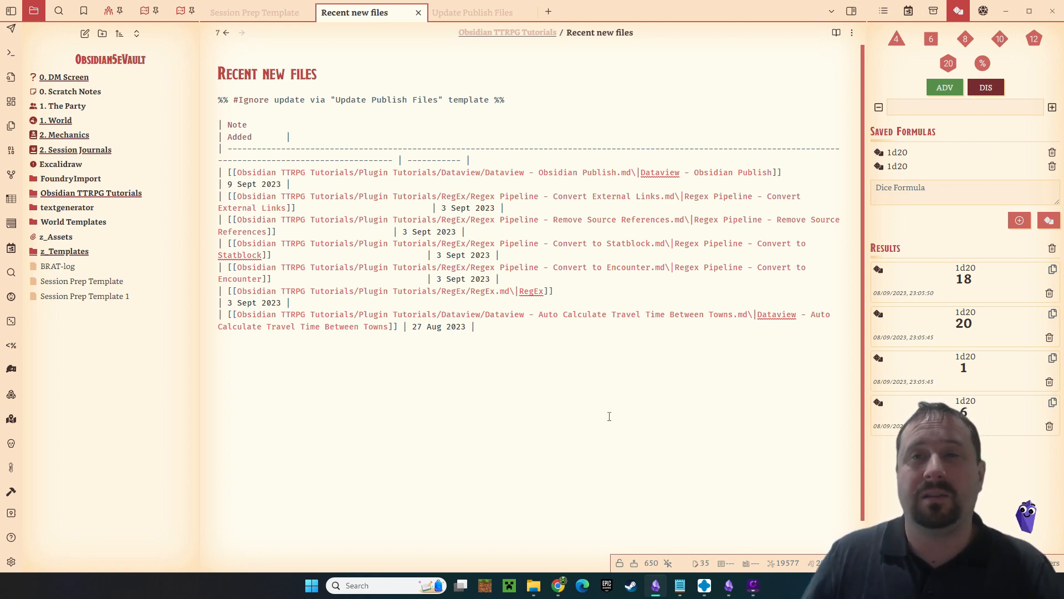
click(836, 33)
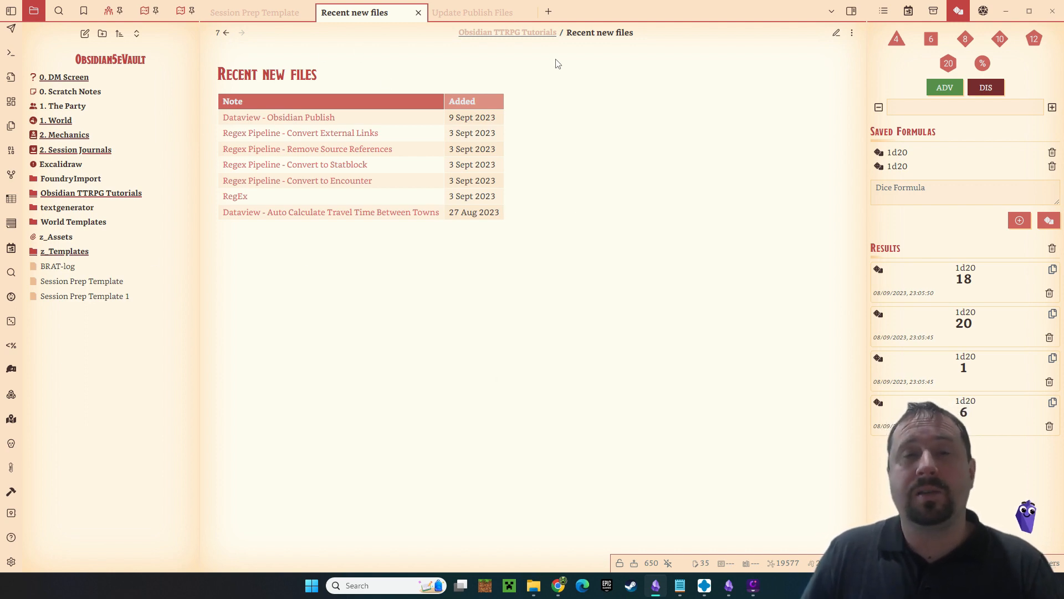
Step: Go back to the "Obsidian TTRPG Tutorials" note and look over its header and Recently Added infobox
click(226, 33)
scroll(504, 417, down, 2)
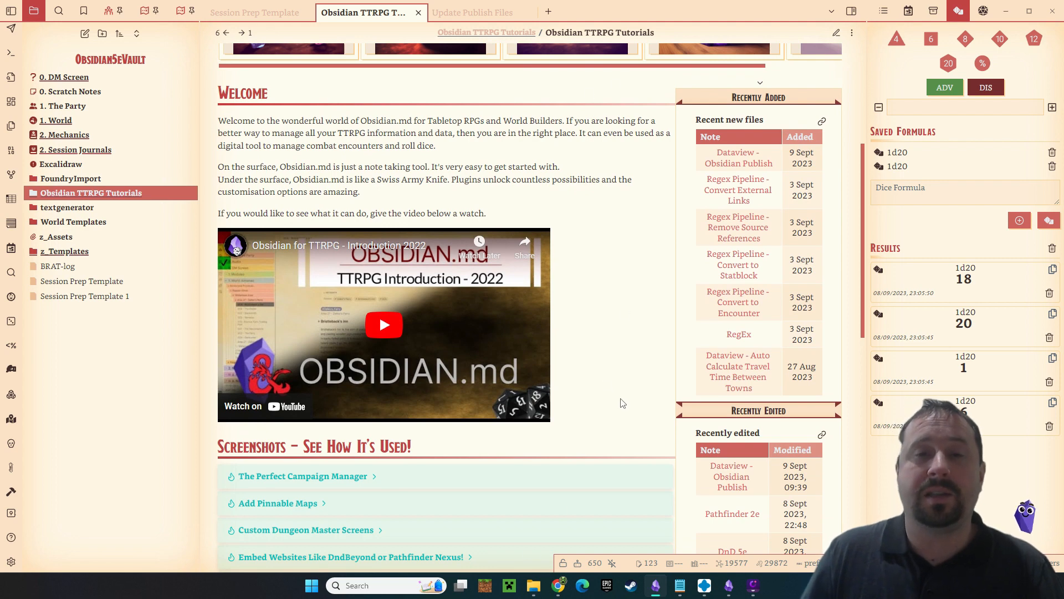
scroll(622, 403, up, 5)
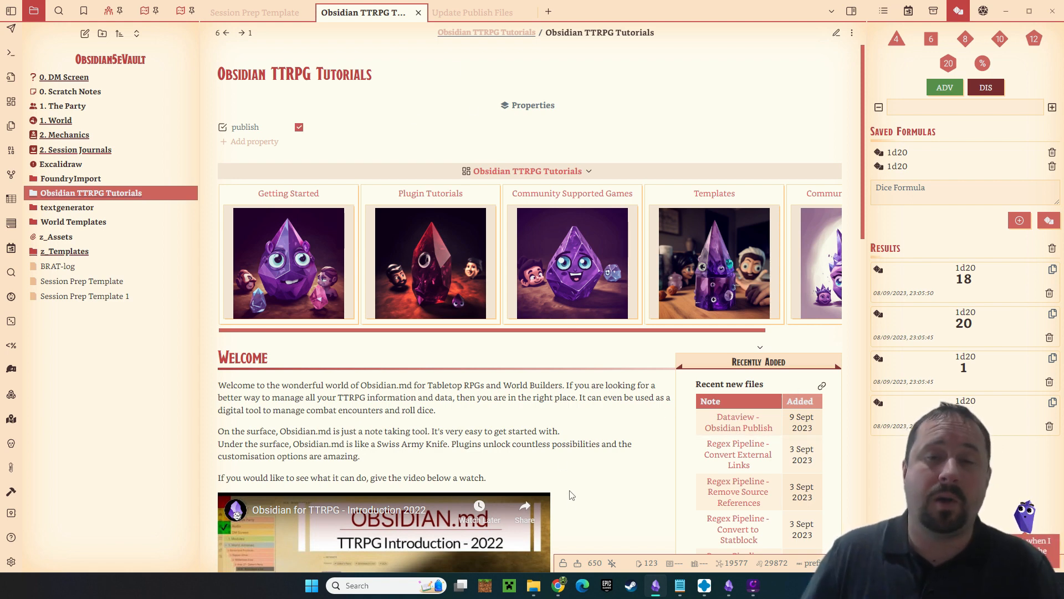
scroll(561, 355, down, 3)
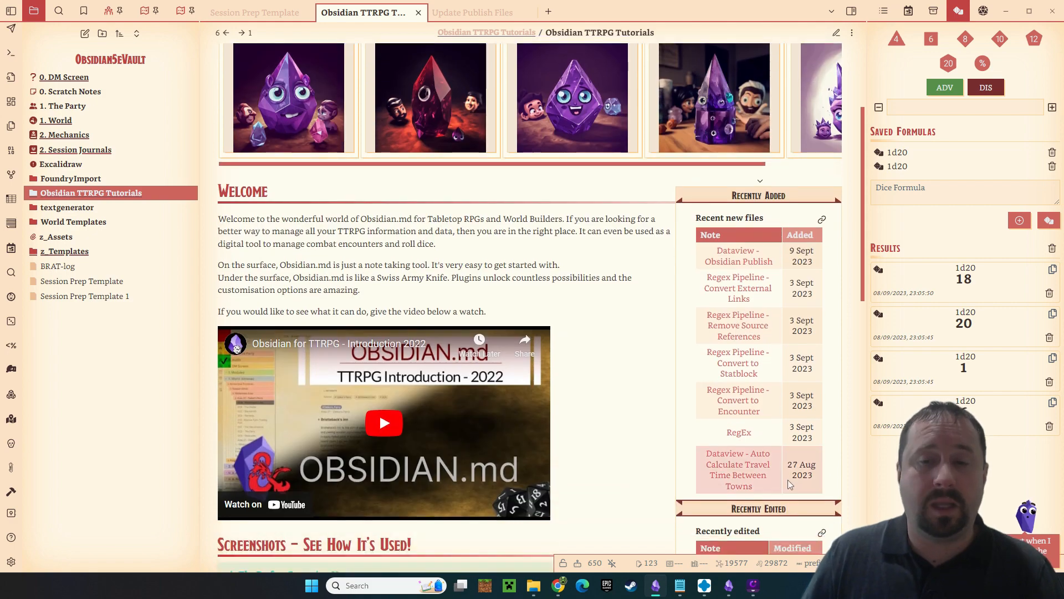
Step: Remove the exclamation mark before [[Recent new files]] in the infobox and preview the plain link in reading view
click(837, 32)
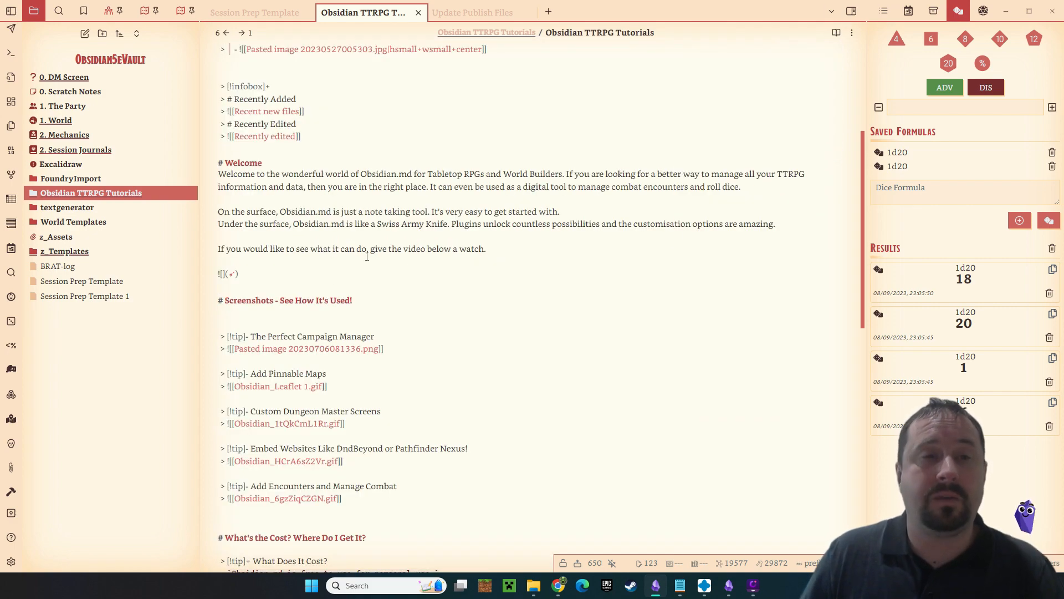
drag(306, 112, 195, 110)
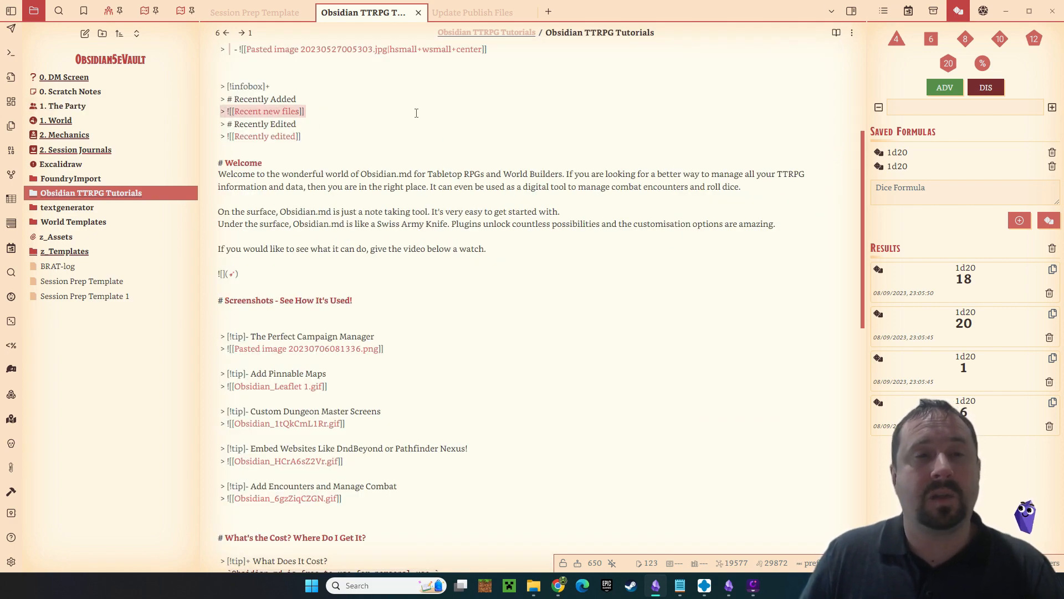
click(306, 112)
key(Home)
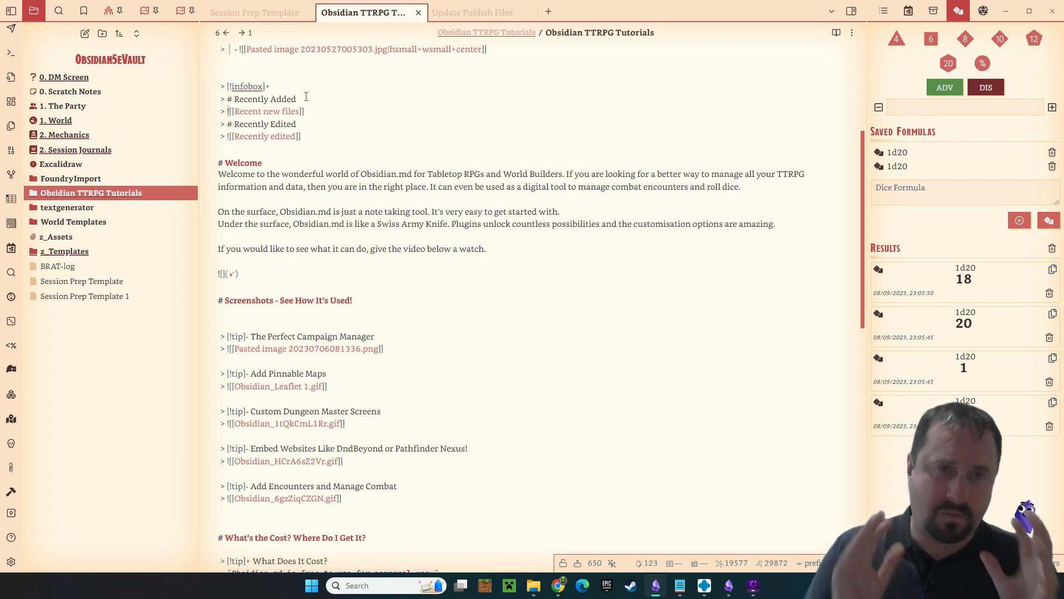
key(Delete)
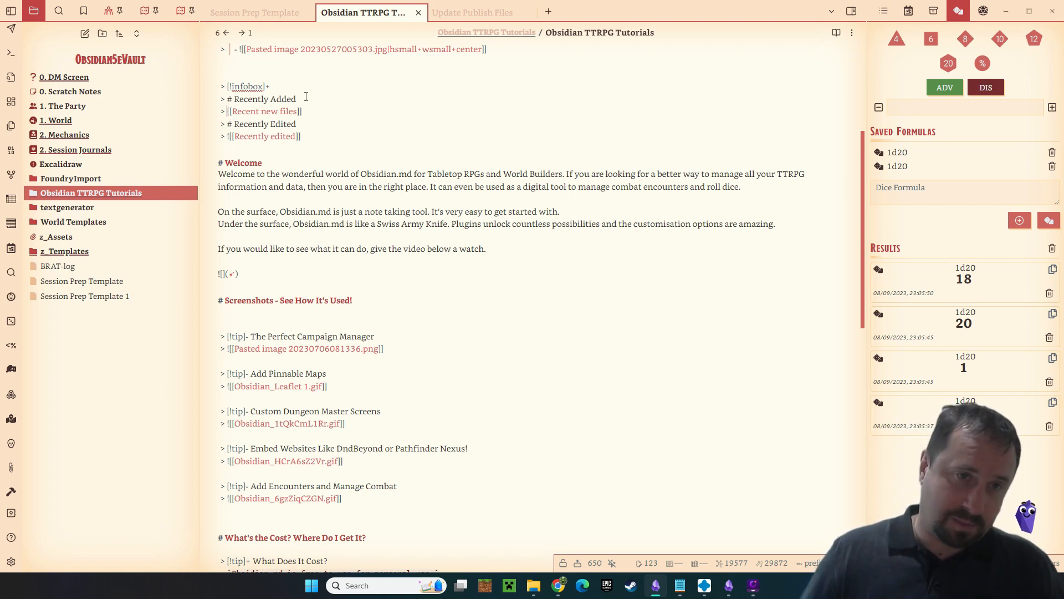
click(836, 32)
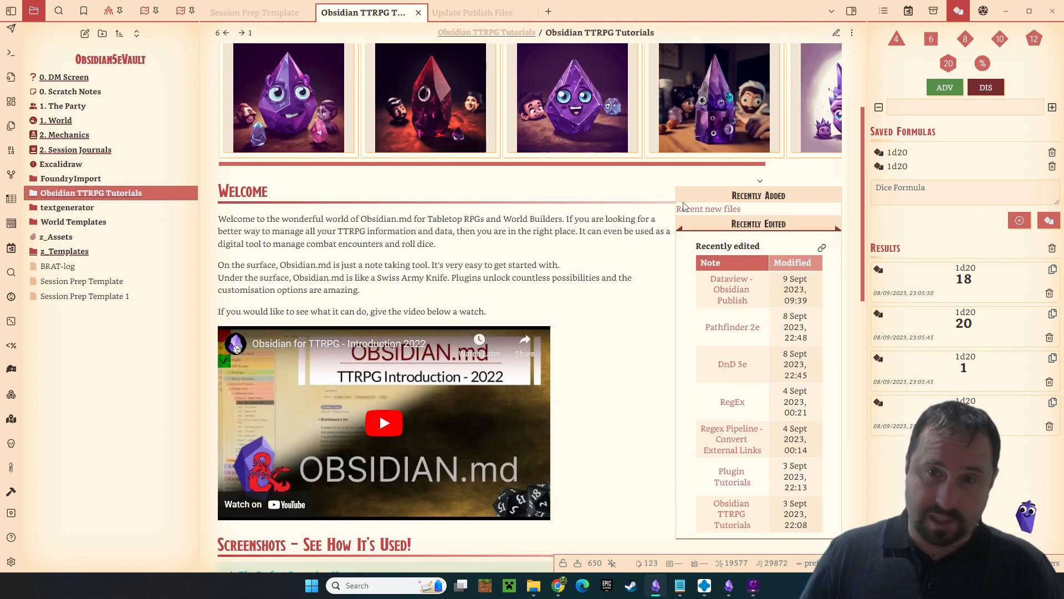
mouse_move(703, 212)
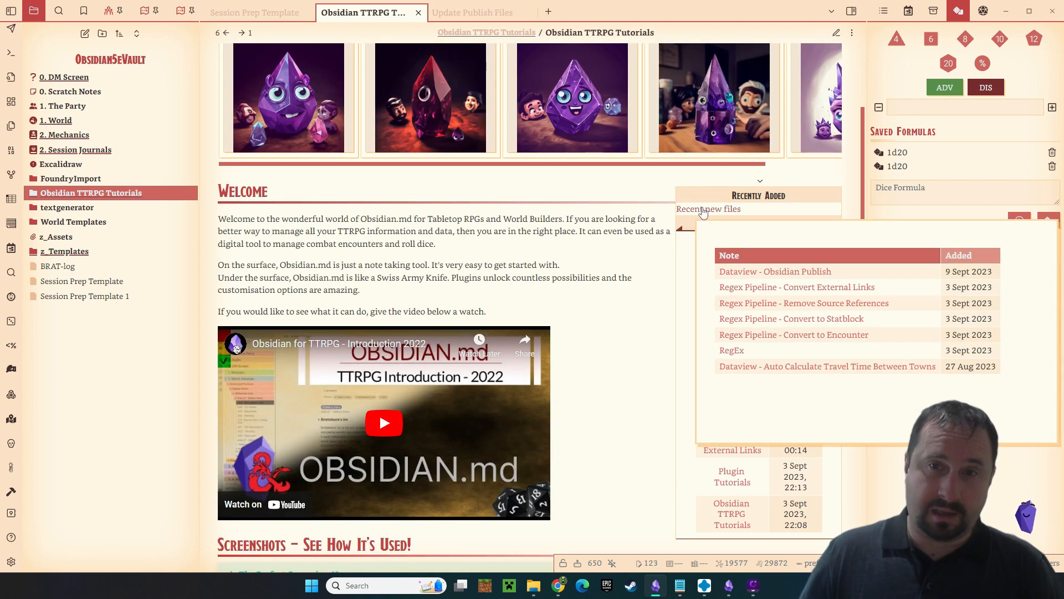
Step: Restore the embed as ![[Recent new files]] in the infobox and view the note in reading view
click(836, 33)
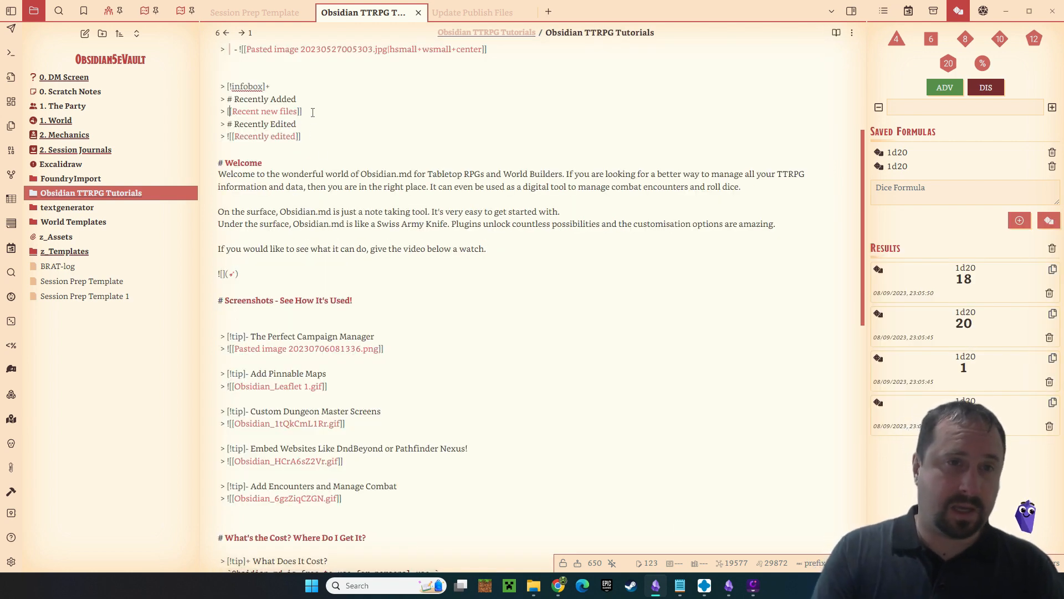
text(!)
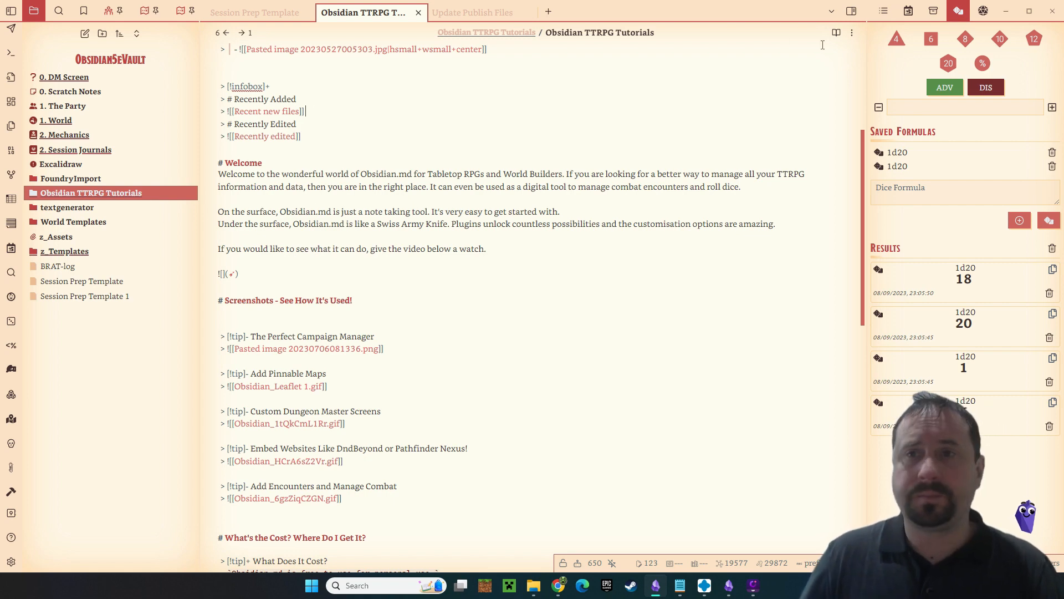
click(836, 32)
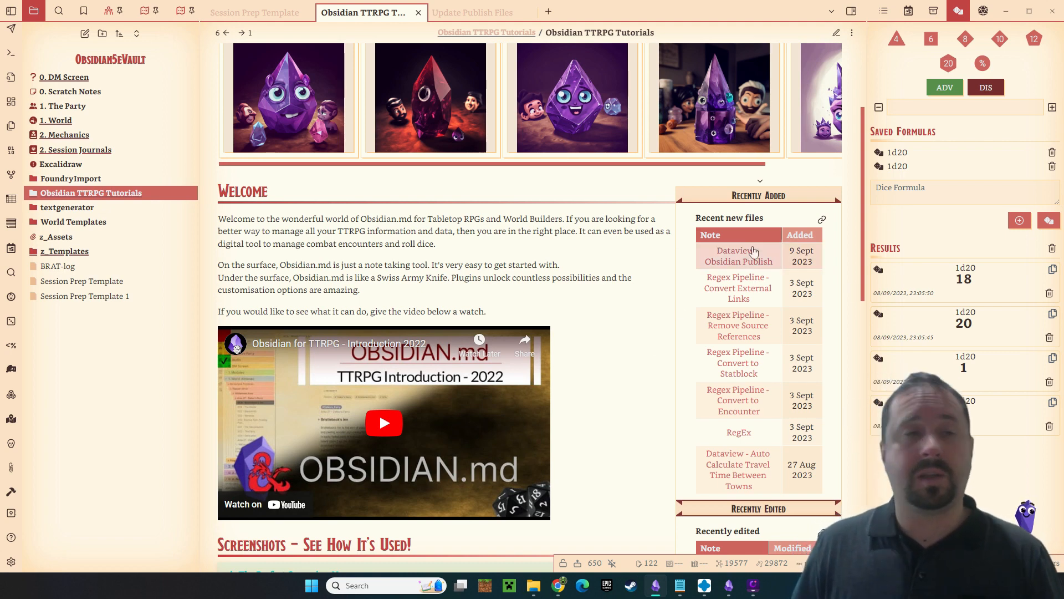
mouse_move(749, 252)
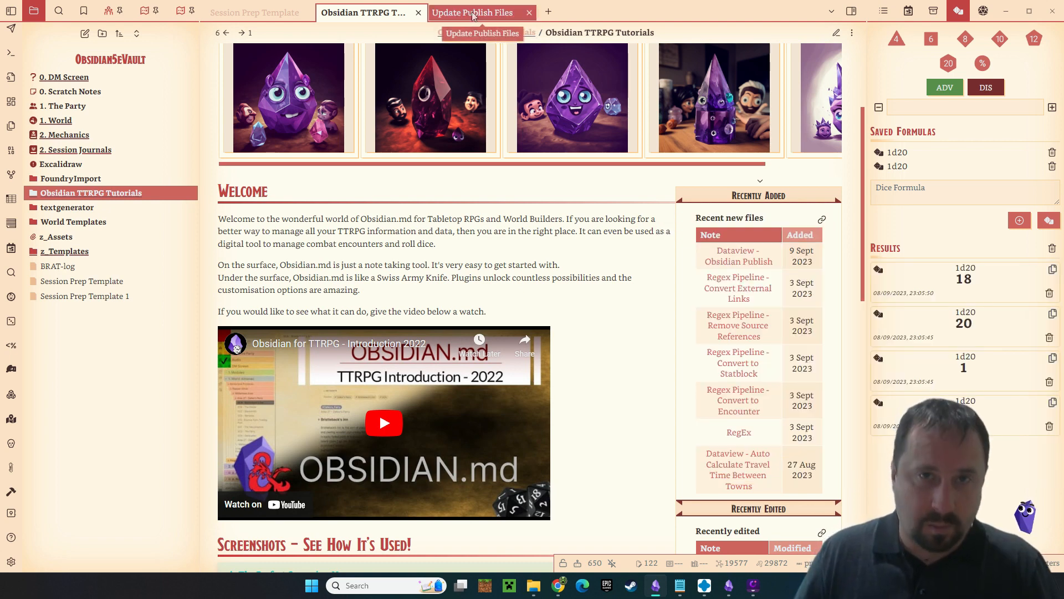
Step: Return to the "Dataview - Obsidian Publish" note through the navigation history
click(245, 33)
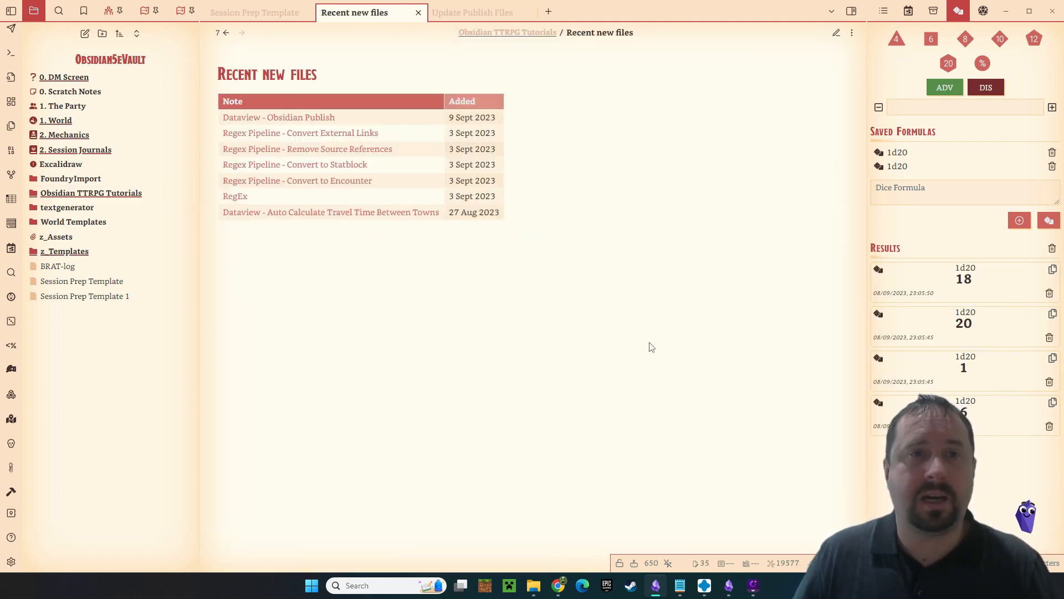
click(226, 33)
right_click(226, 33)
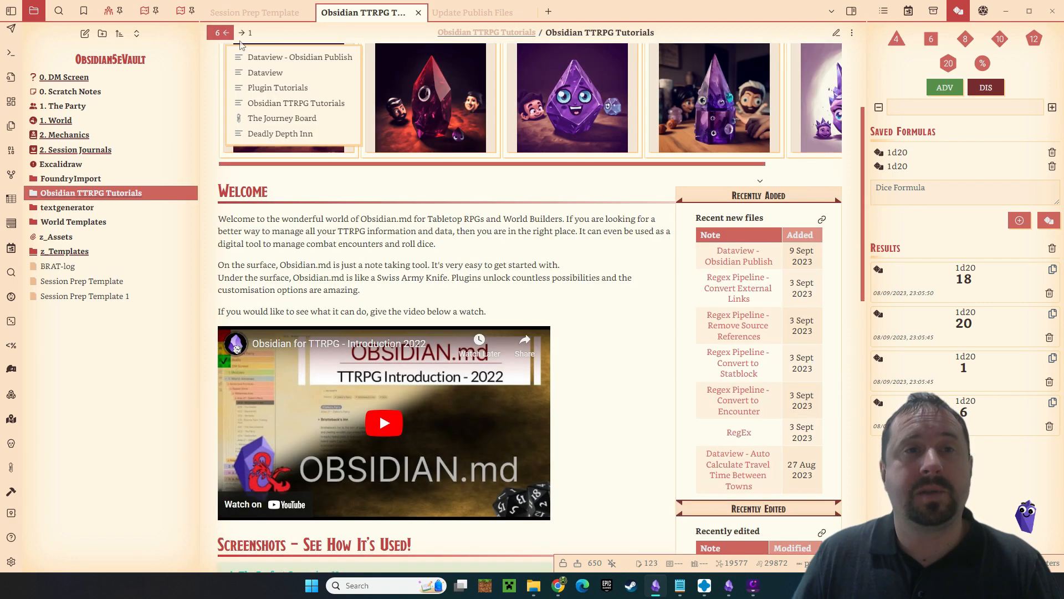
click(284, 58)
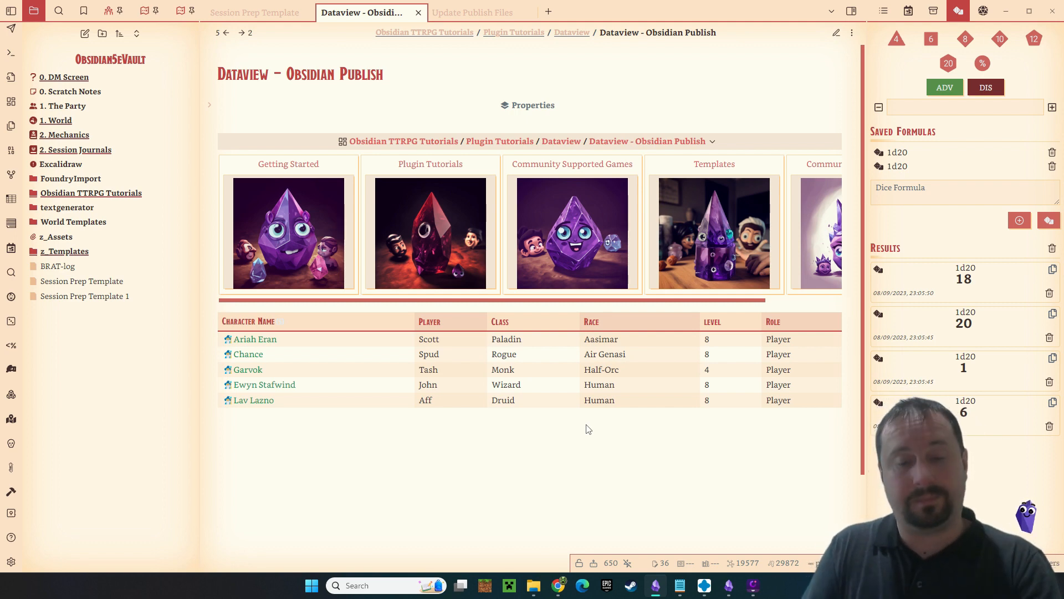
Step: Switch to the "Using Dataview on Obsidian Publish" article in Chrome and view its first Dataview query
click(558, 584)
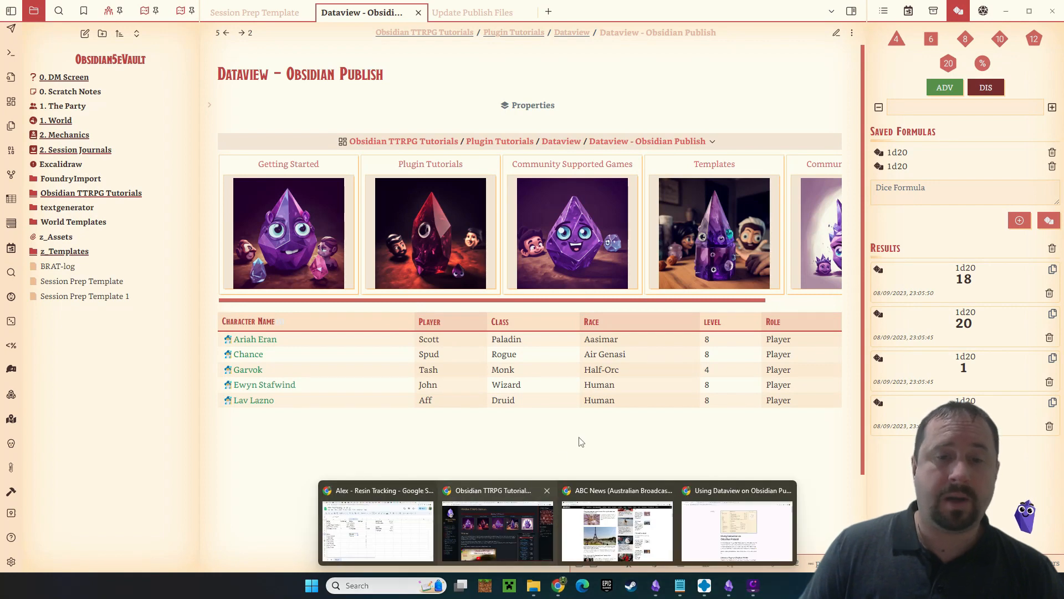
click(737, 530)
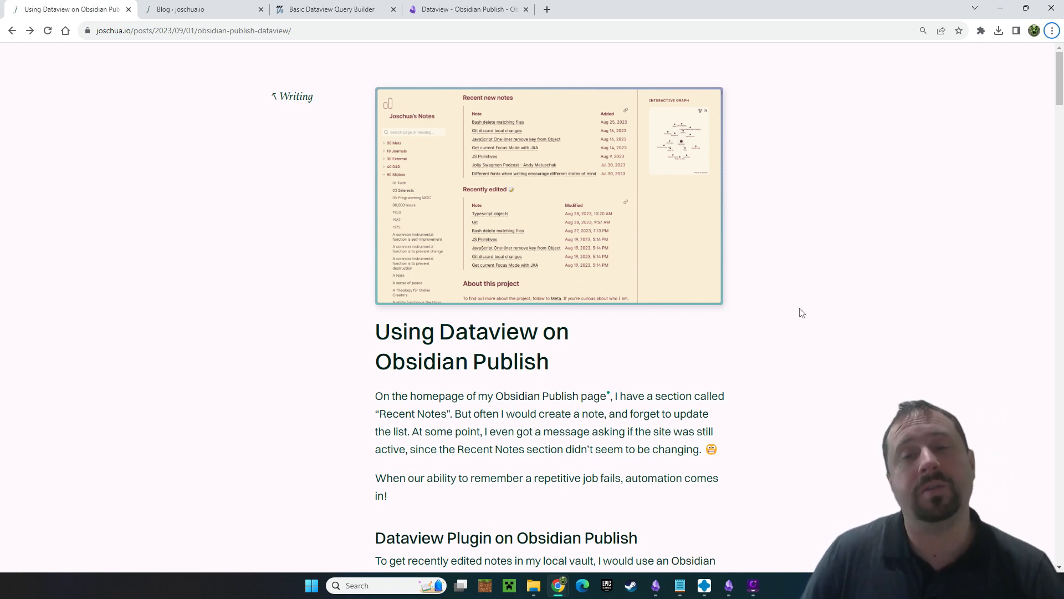
scroll(720, 213, down, 3)
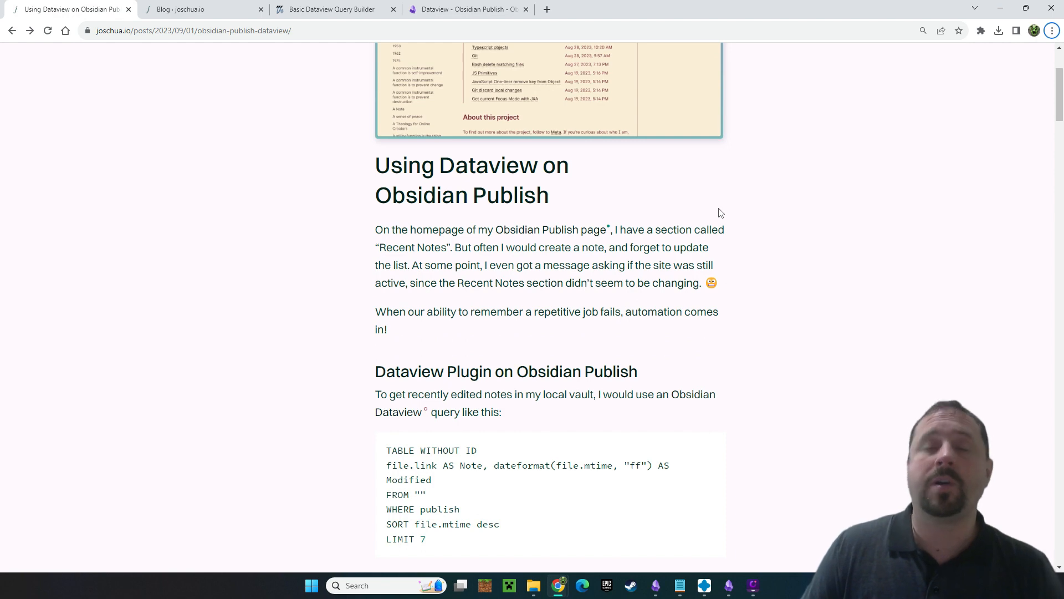
Step: Switch to Obsidian and open the Update Publish Files template from the z_Templates folder in editing view
scroll(812, 214, down, 5)
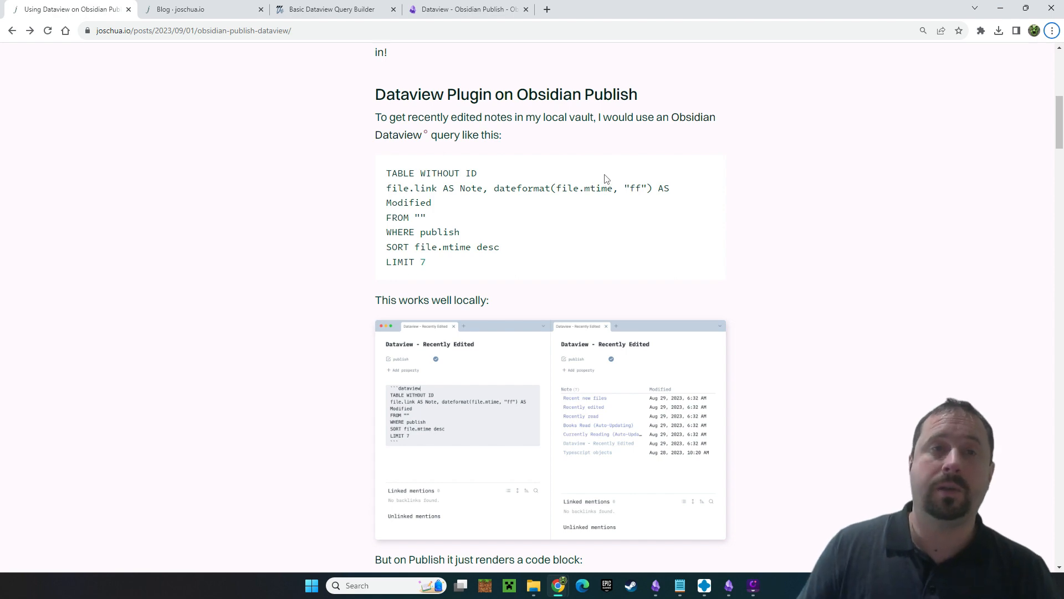
click(1001, 8)
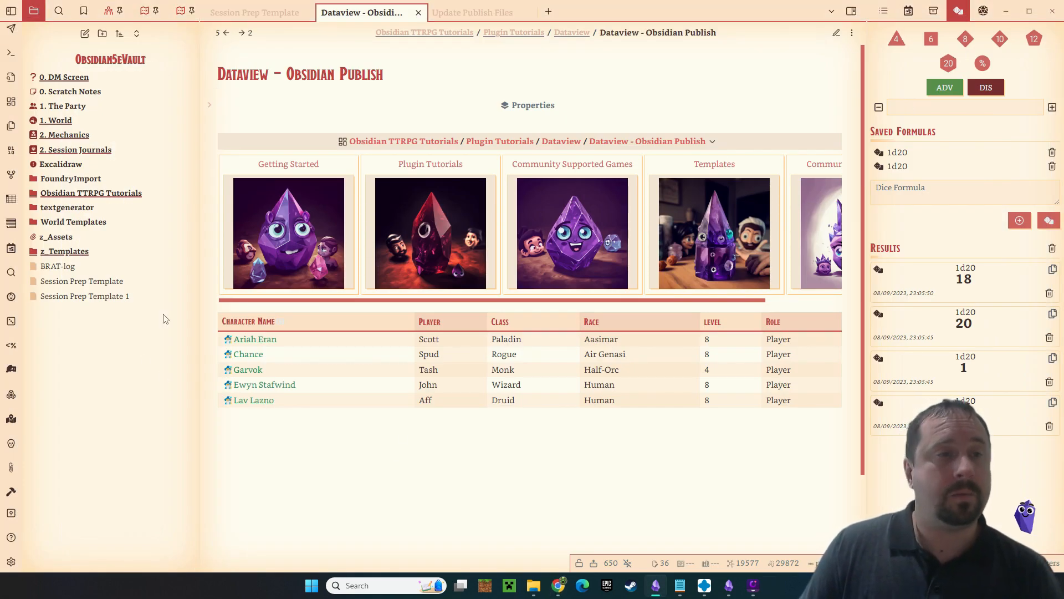
click(149, 258)
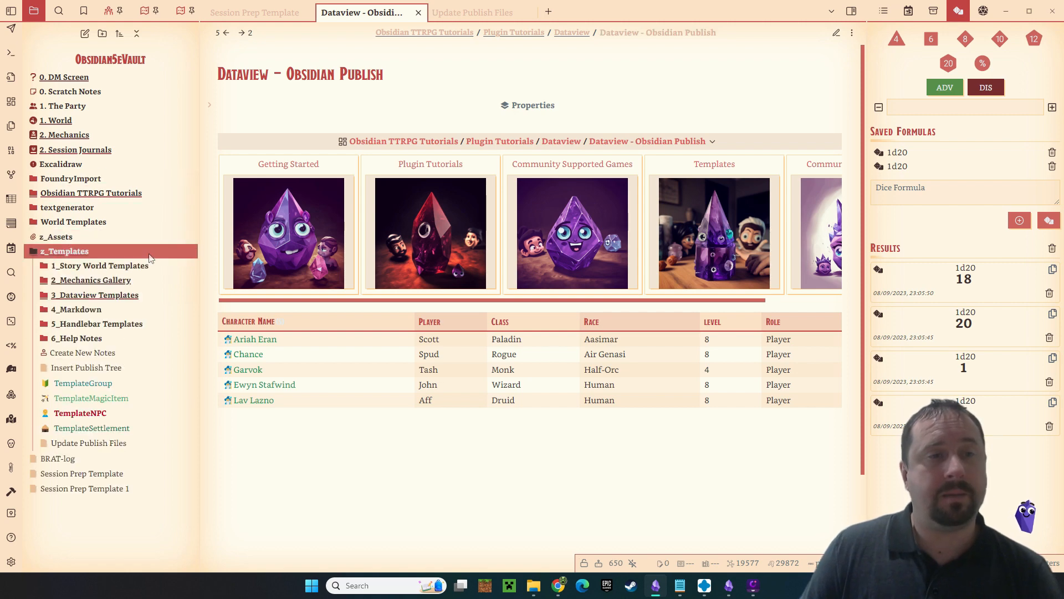
mouse_move(95, 447)
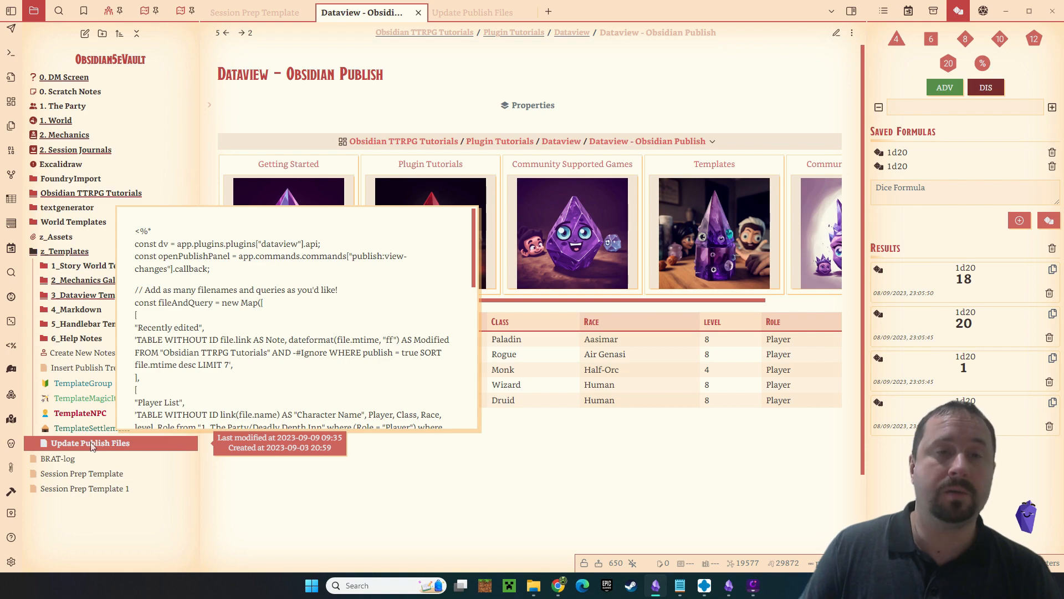
click(92, 444)
scroll(626, 265, down, 5)
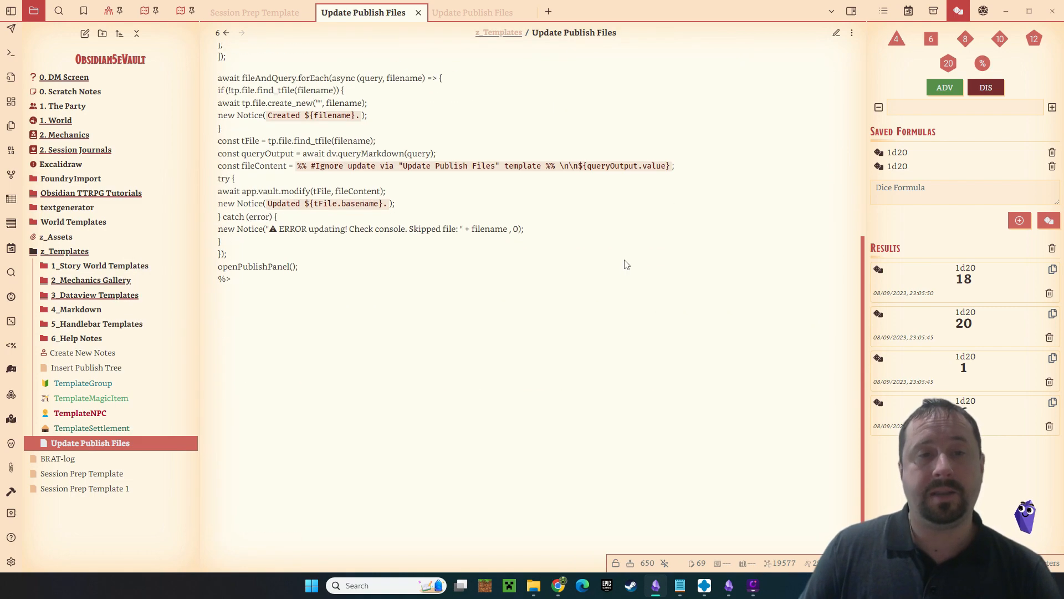
key(ctrl+e)
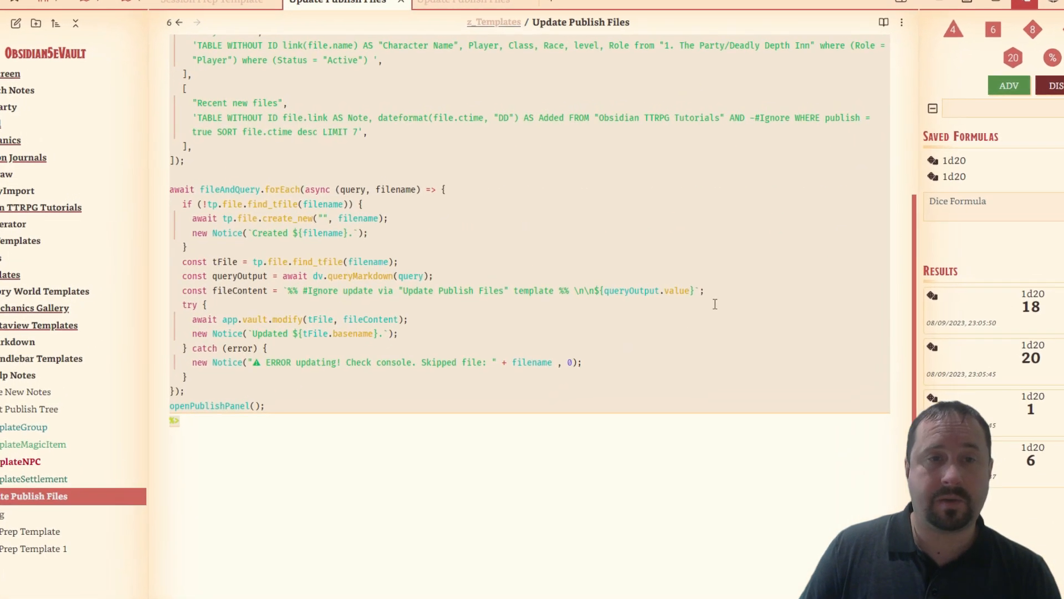
scroll(715, 304, up, 5)
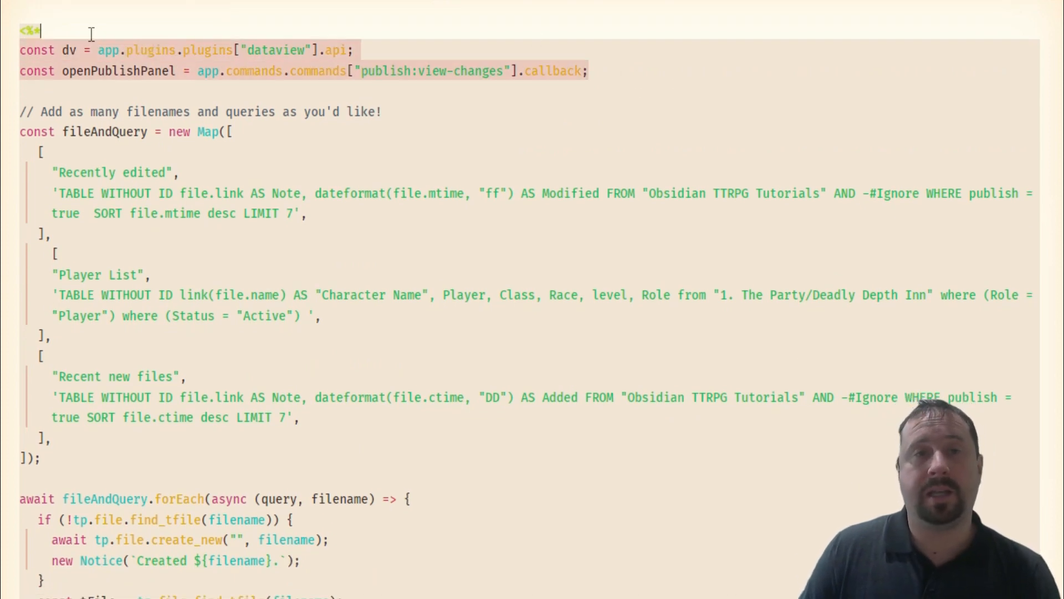
Step: Examine the script's dv and openPublishPanel constants and the start of the fileAndQuery map
click(612, 180)
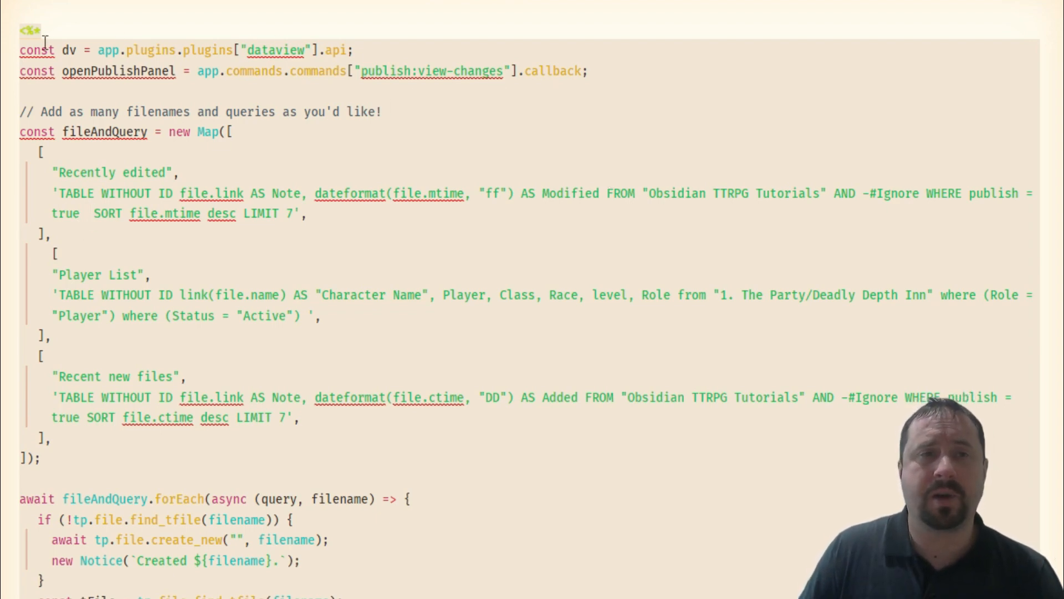
drag(23, 49, 614, 77)
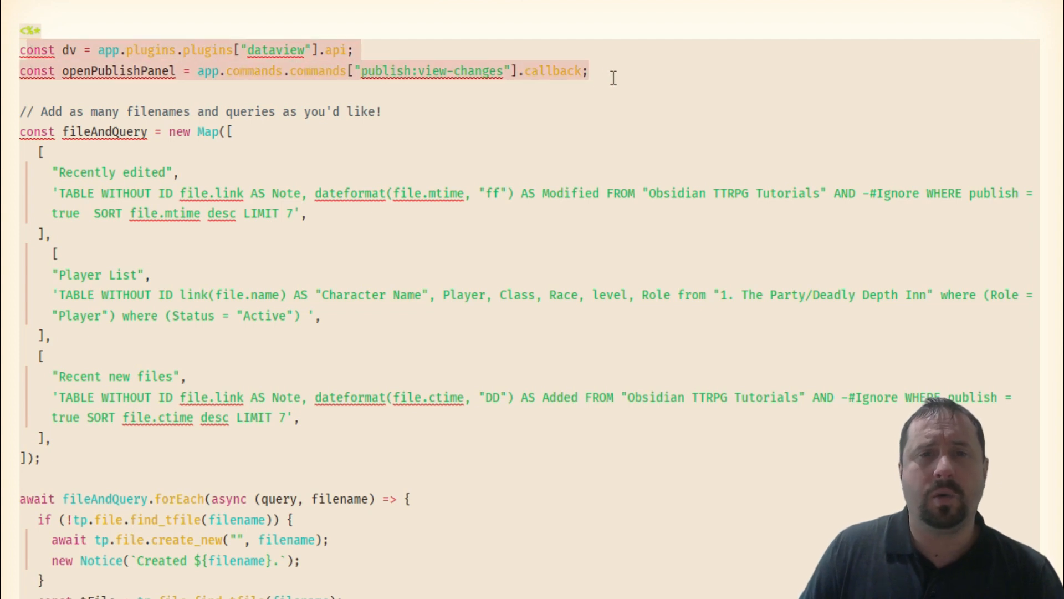
click(459, 107)
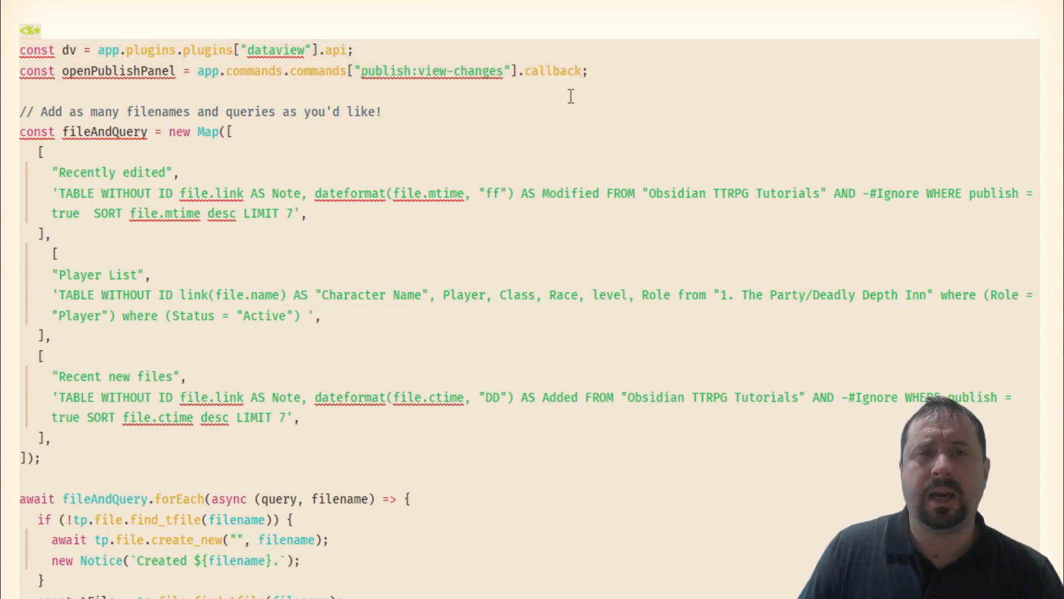
drag(260, 133, 21, 118)
click(381, 135)
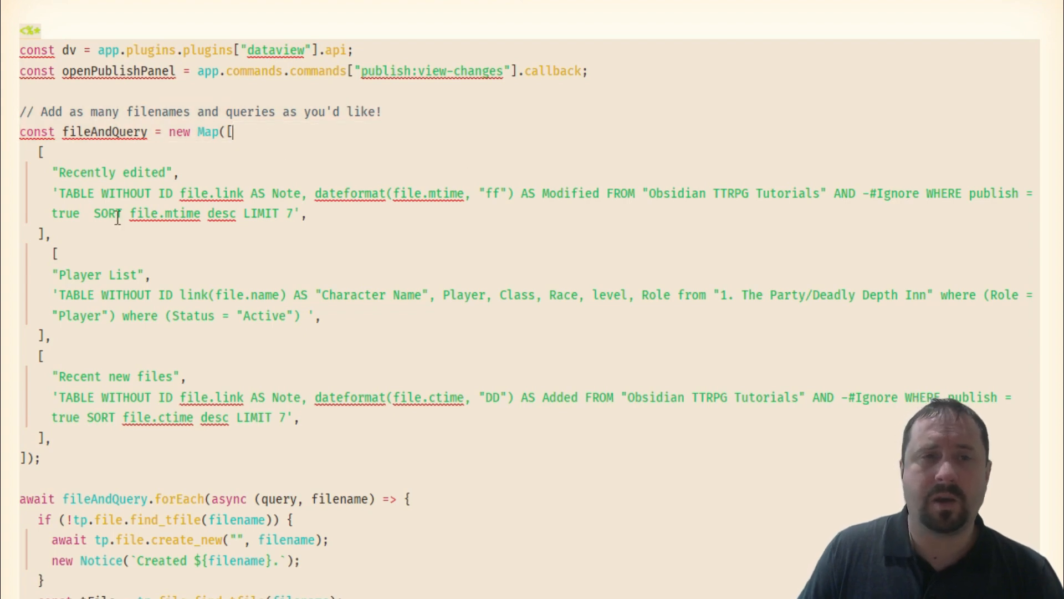
click(45, 234)
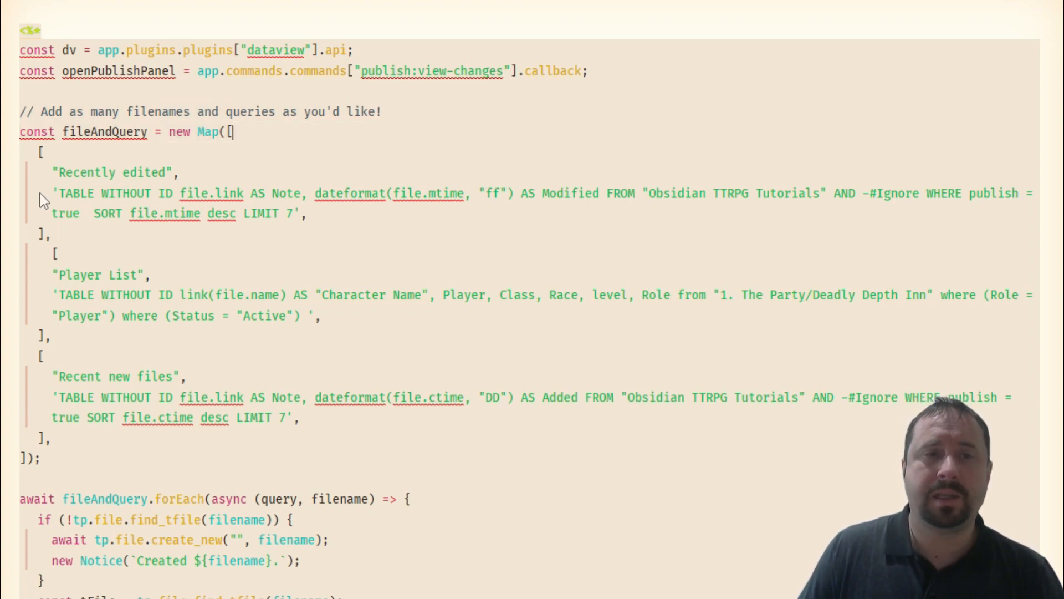
text(,)
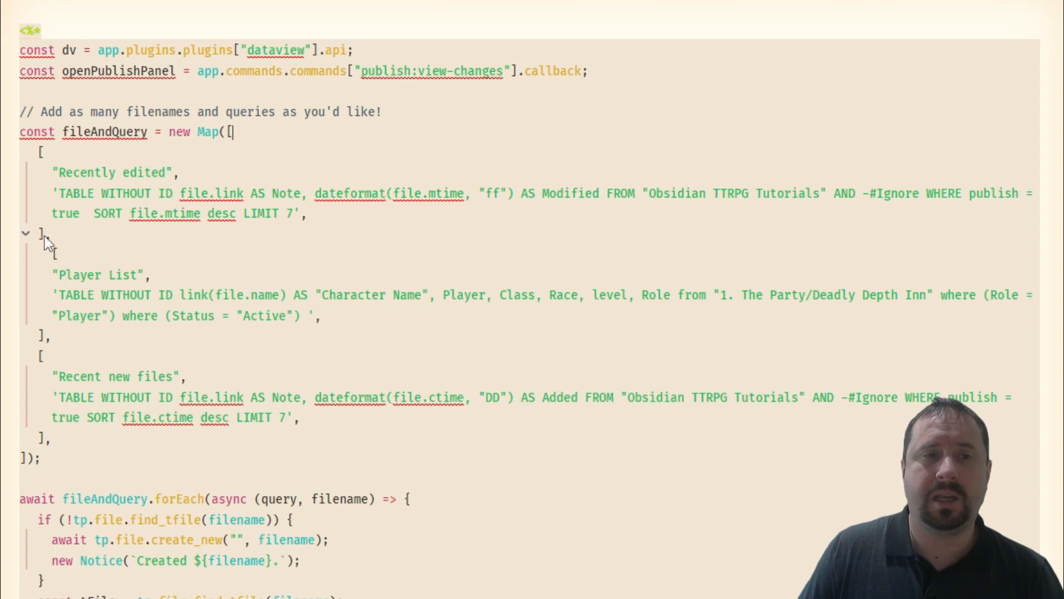
Step: Copy the whole "Recently edited" entry, including its brackets and trailing comma, into a blank Notepad document
drag(44, 235, 14, 157)
key(ctrl+c)
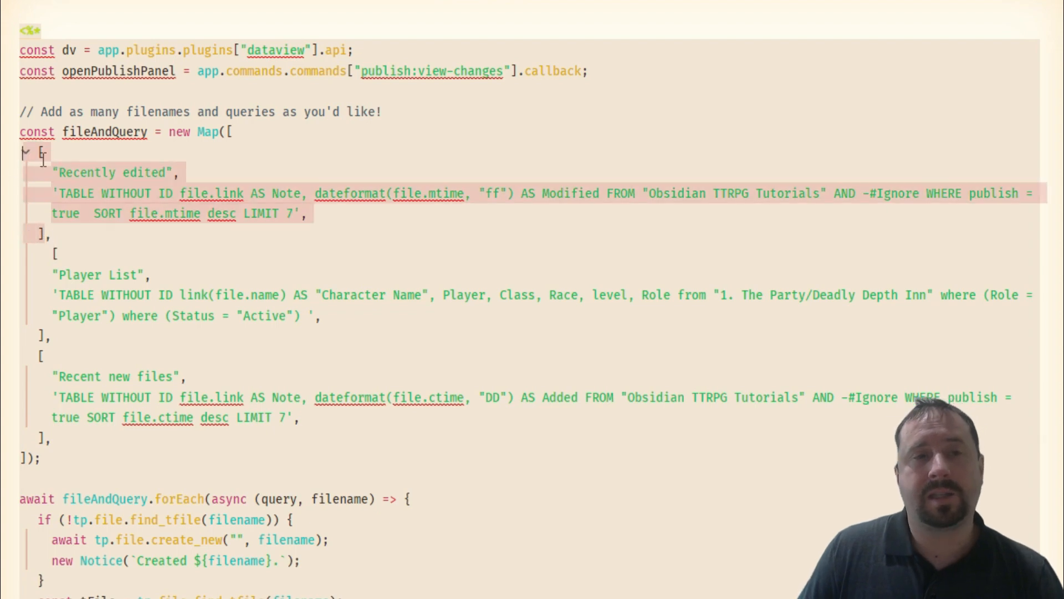
click(42, 152)
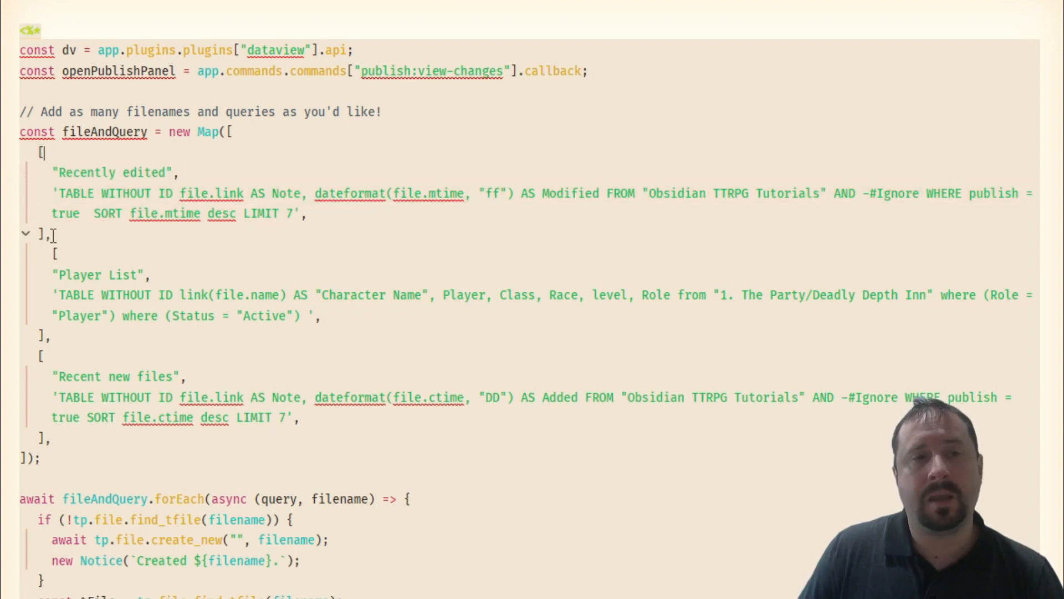
drag(50, 233, 6, 150)
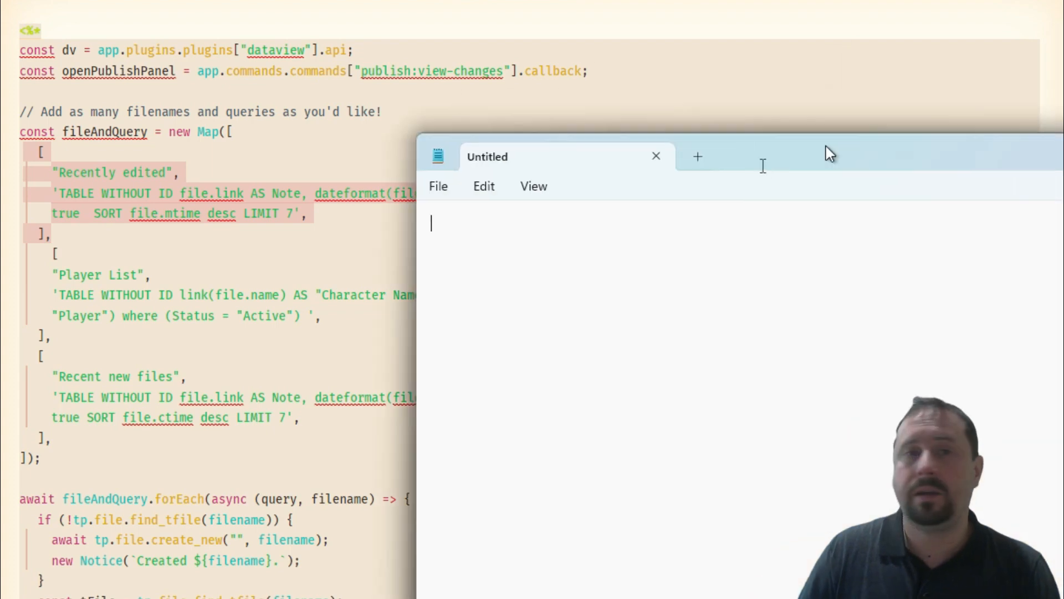
key(ctrl+v)
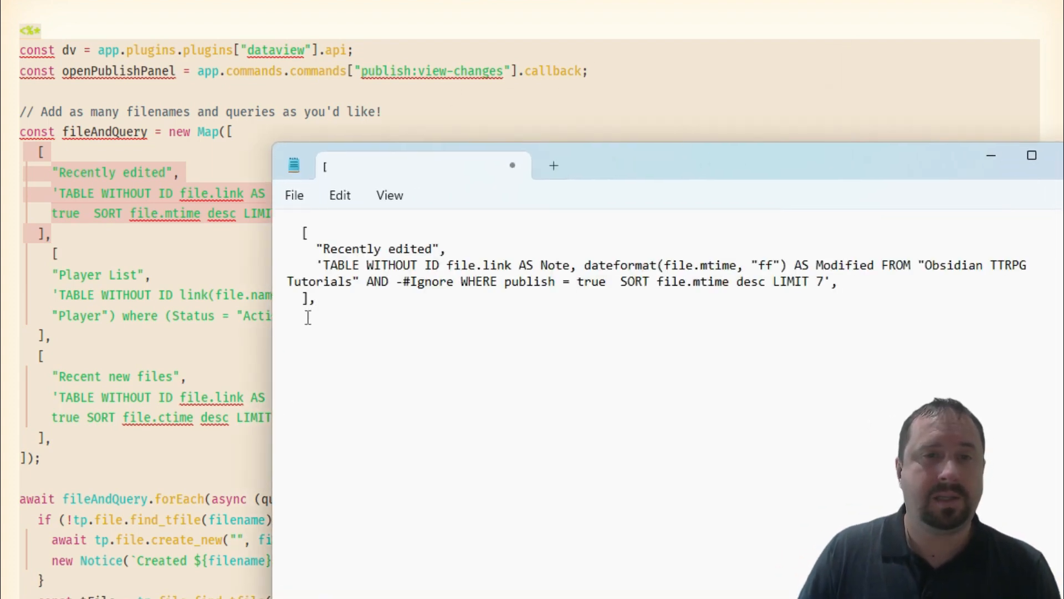
Step: Highlight the file name Recently edited between the double quotes in the pasted entry
drag(418, 250, 323, 249)
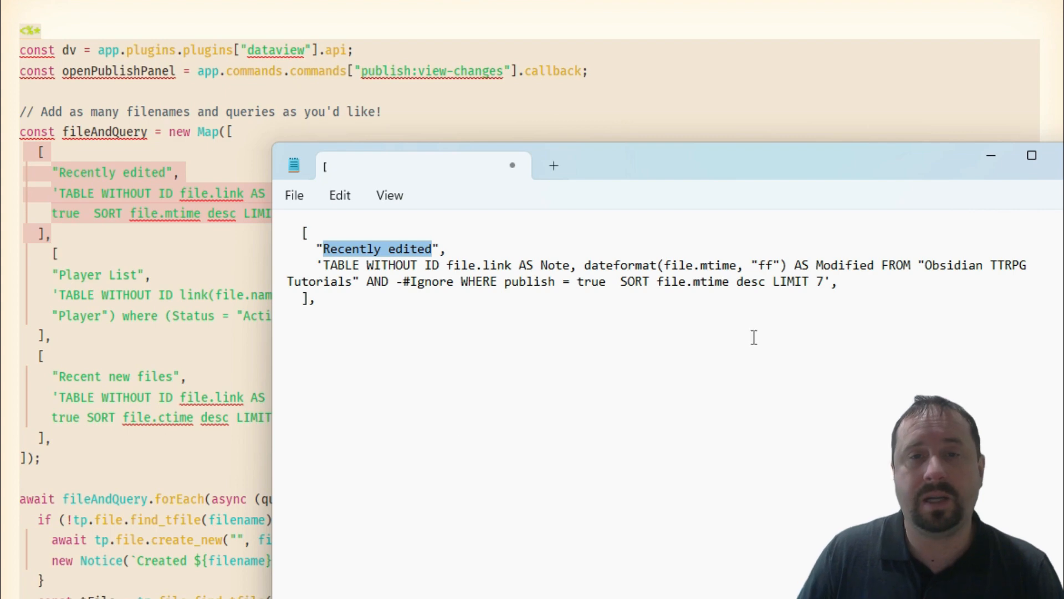
click(361, 275)
drag(432, 249, 323, 249)
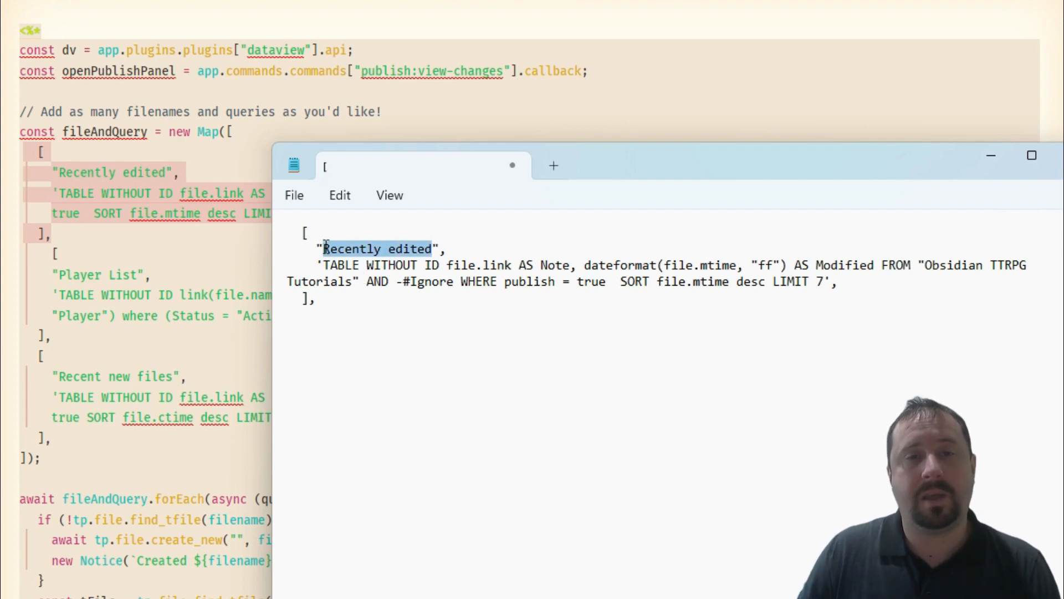
Step: Copy the query text between the single quotes, from TABLE WITHOUT ID through LIMIT 7
click(339, 319)
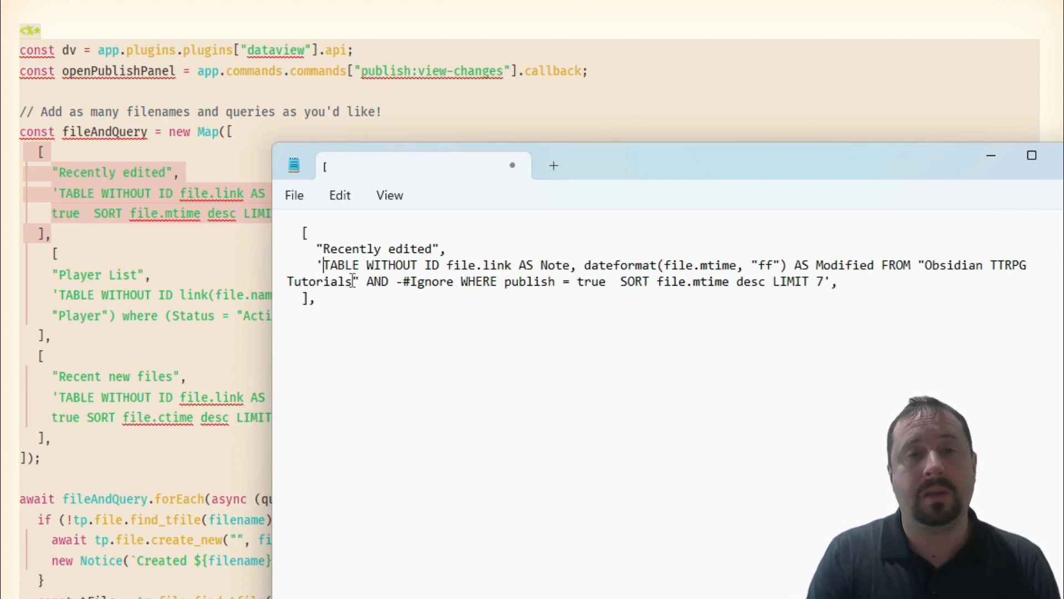
key(shift+Down)
key(shift+End)
key(shift+Left)
key(shift+Left)
key(ctrl+c)
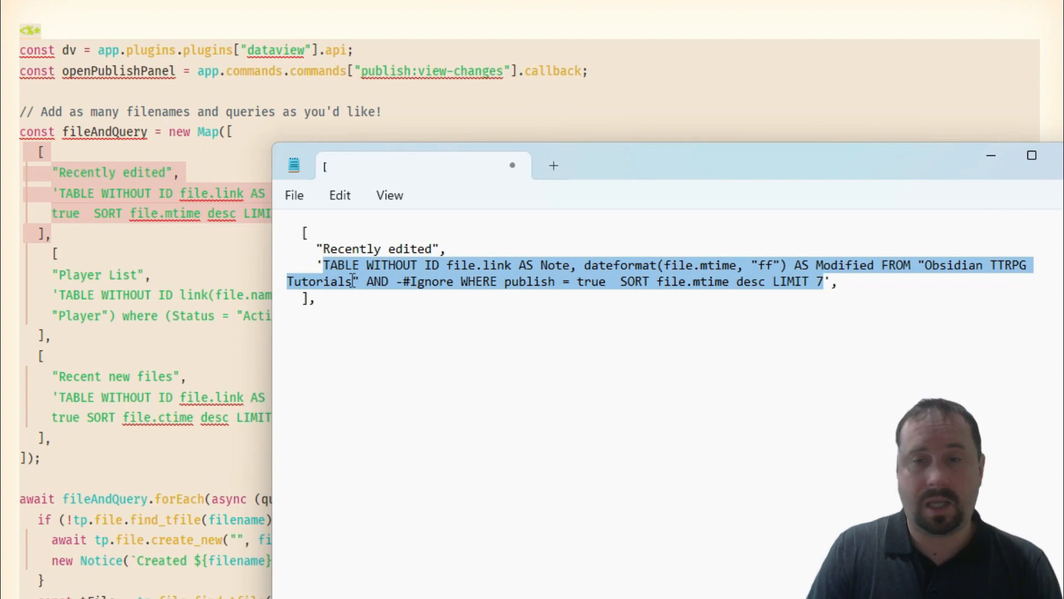
Step: Paste the copied query into the Notepad document, several blank lines below the "Recently edited" entry
key(alt+Tab)
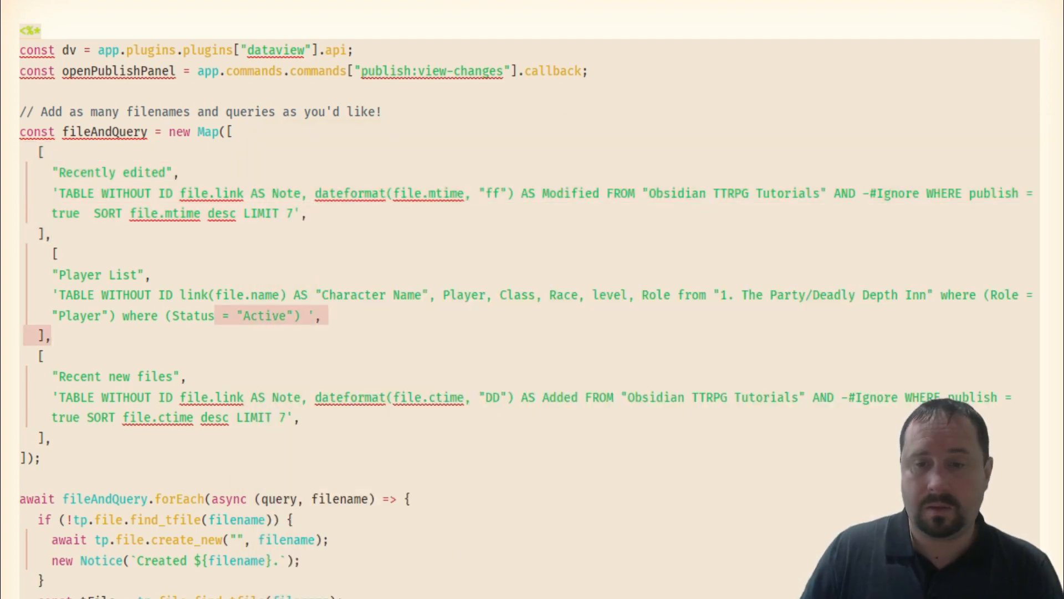
key(alt+Tab)
click(531, 498)
key(Return)
key(Return)
key(Return)
key(Return)
key(Return)
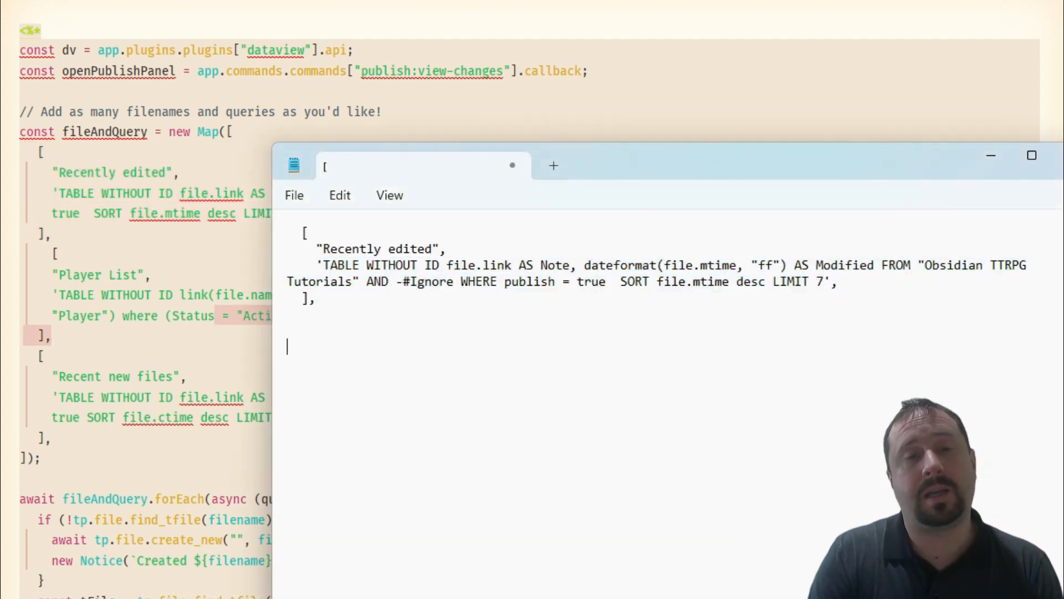
key(ctrl+v)
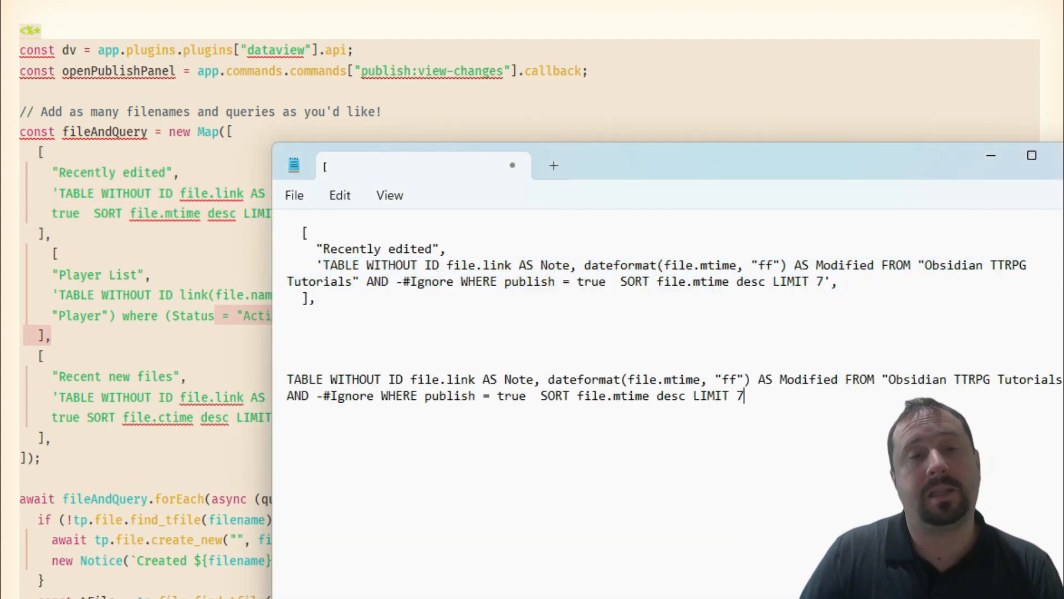
Step: Wrap the pasted query in a code block that opens with ```dataview and closes with ```
click(347, 349)
text(```)
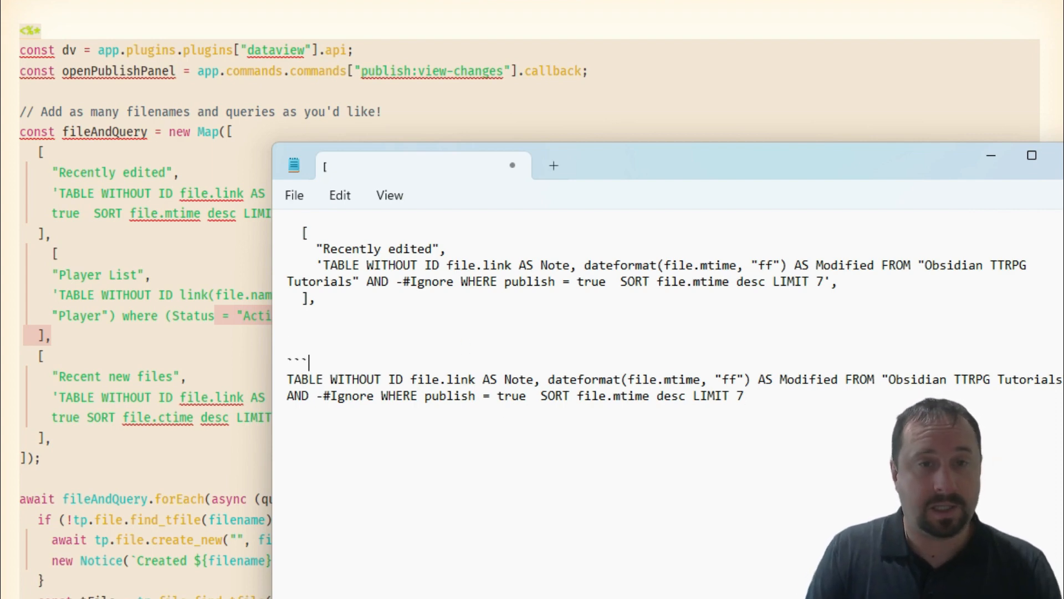
text(dataview)
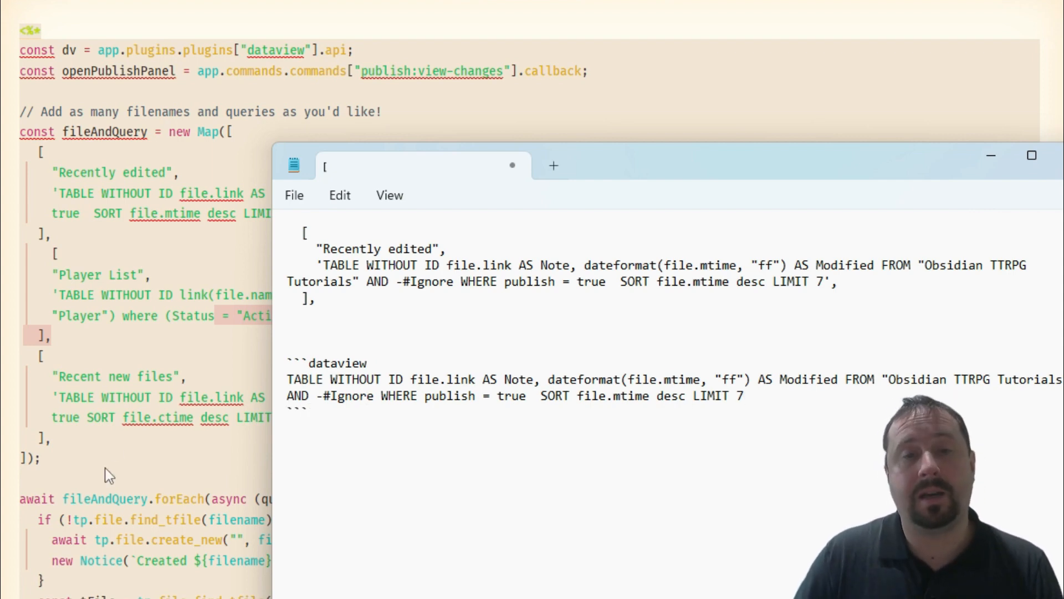
drag(326, 415, 878, 375)
click(559, 496)
Step: Break the query into separate lines before FROM, WHERE and SORT, and highlight the resulting query
click(796, 371)
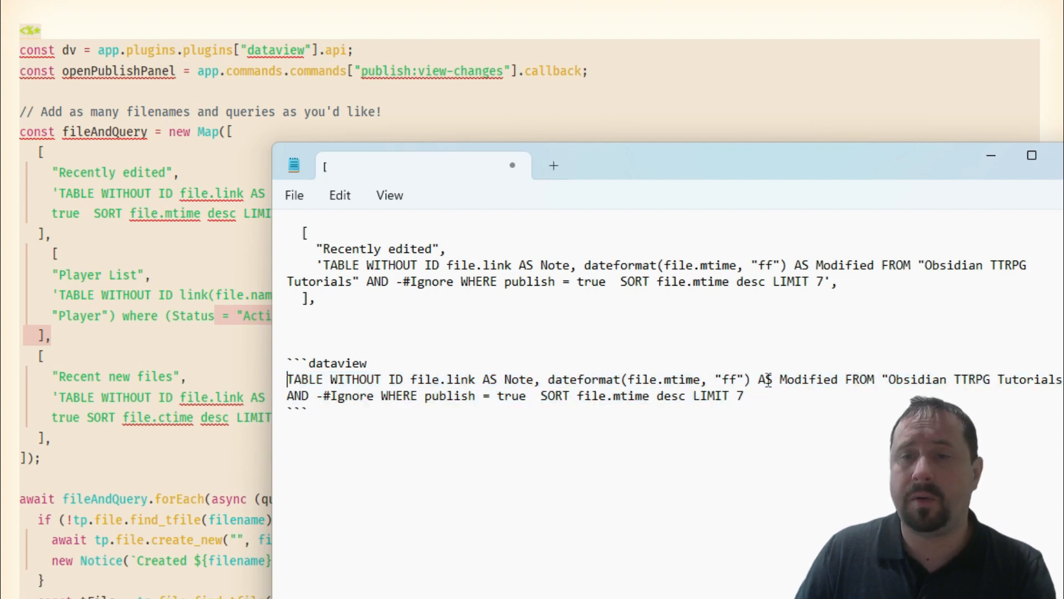
click(845, 379)
key(Return)
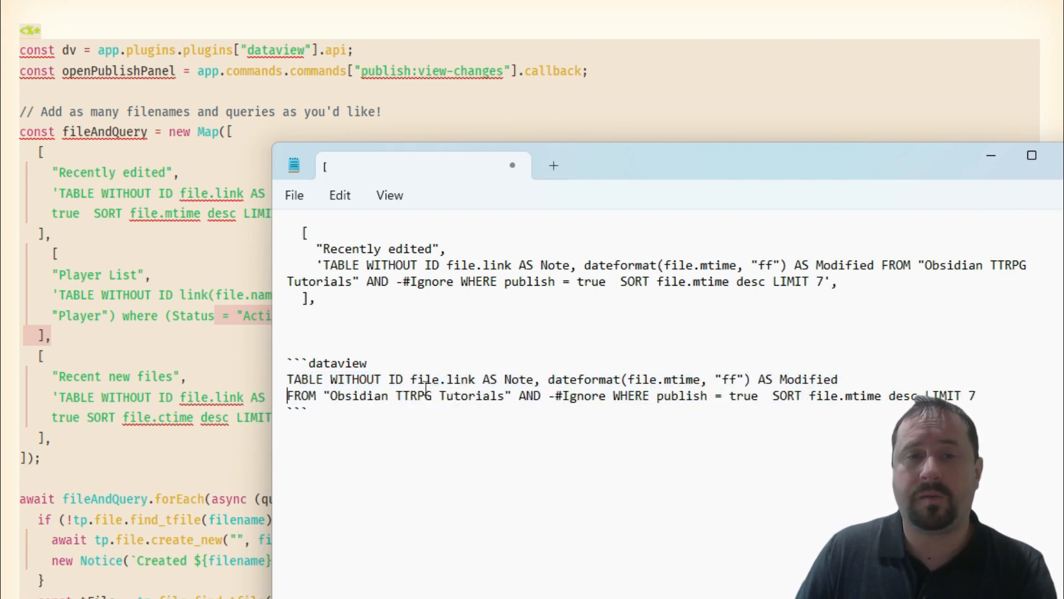
click(613, 396)
key(Return)
key(Return)
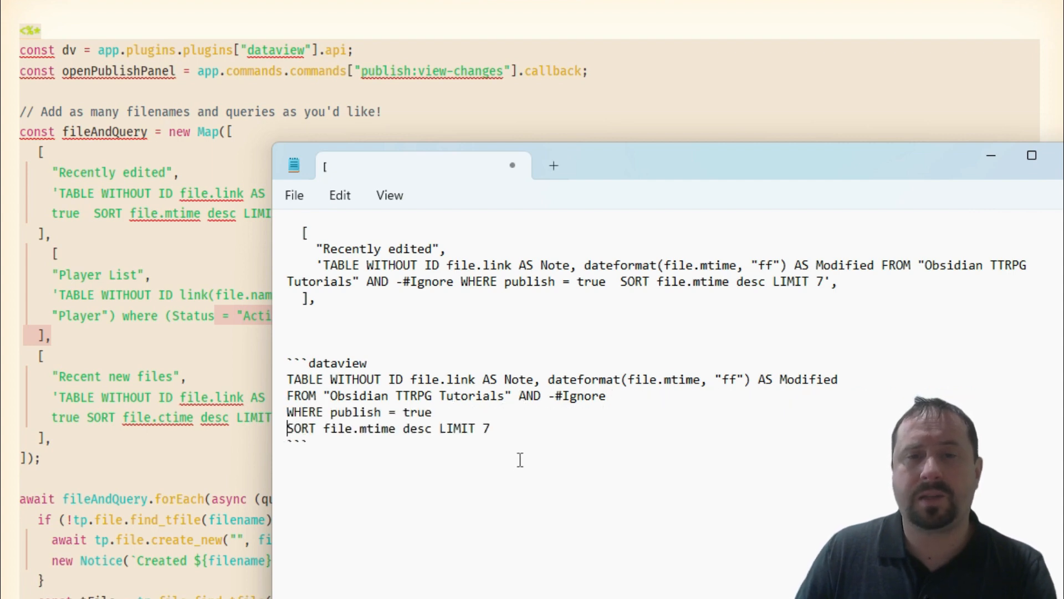
drag(503, 430, 248, 381)
click(618, 435)
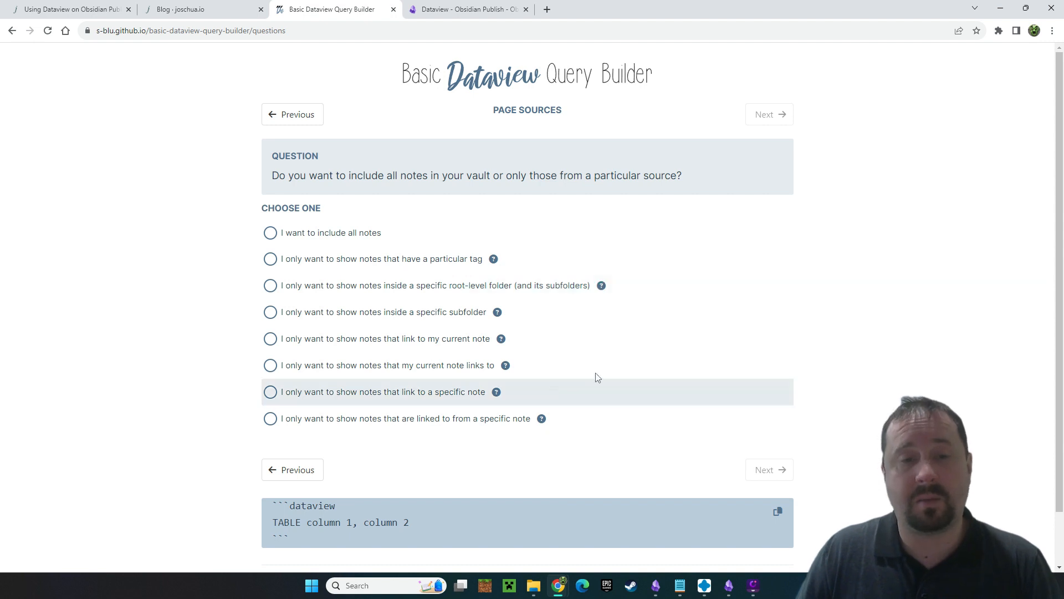
Step: Open the Plugin Tutorials page of the Obsidian TTRPG Tutorials website and find its Dataview and Other Advanced Plugins section
scroll(388, 450, down, 1)
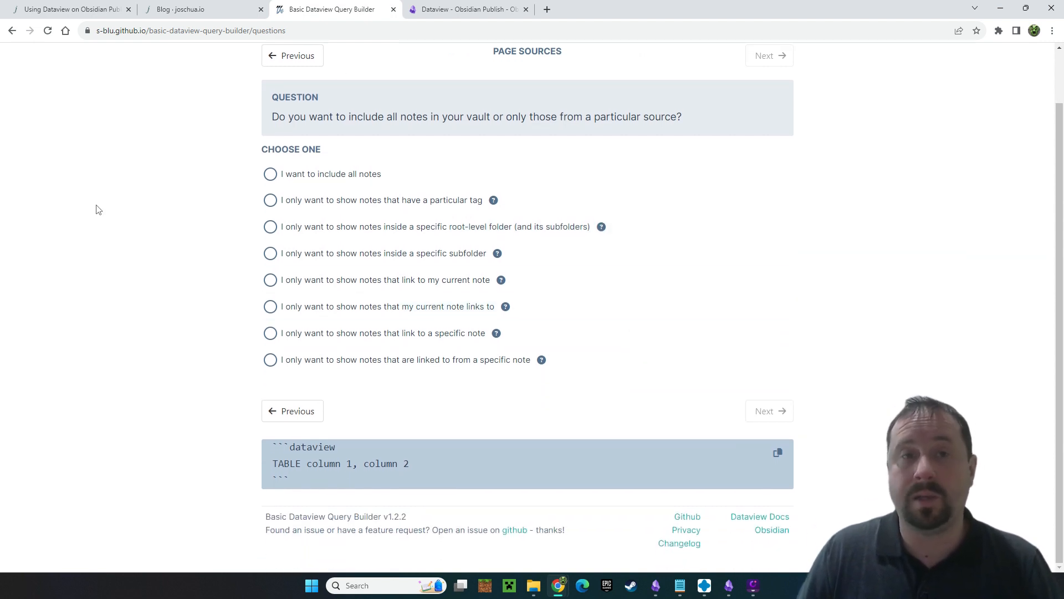
click(463, 10)
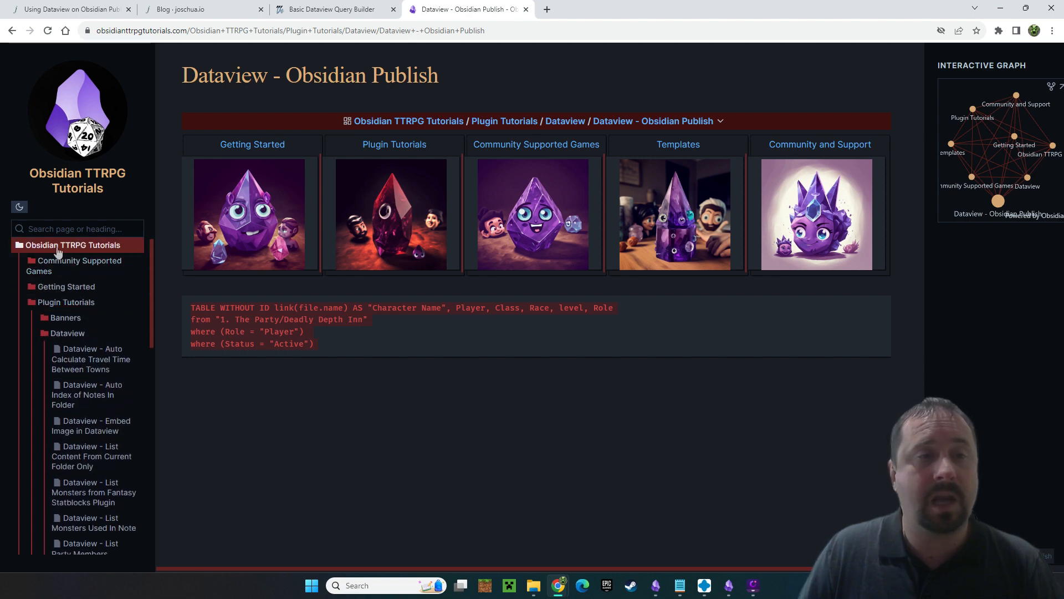
click(388, 122)
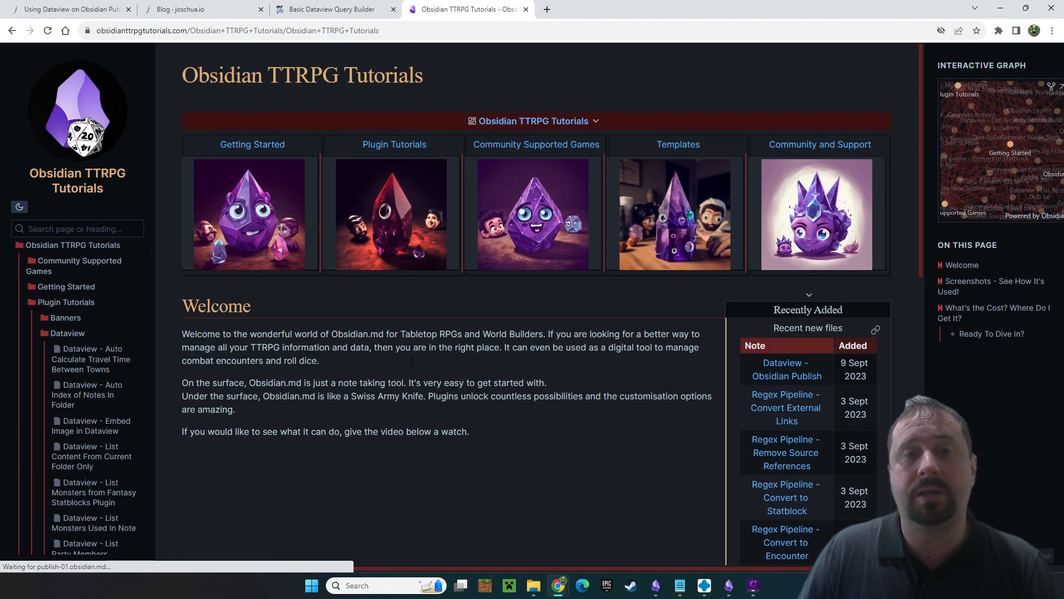
click(391, 144)
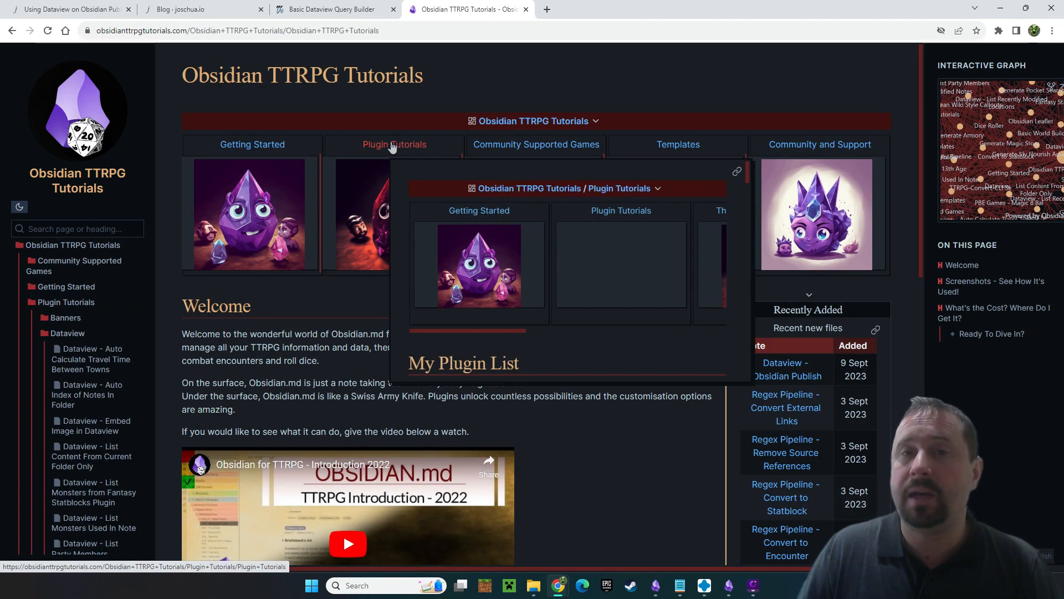
scroll(637, 304, down, 20)
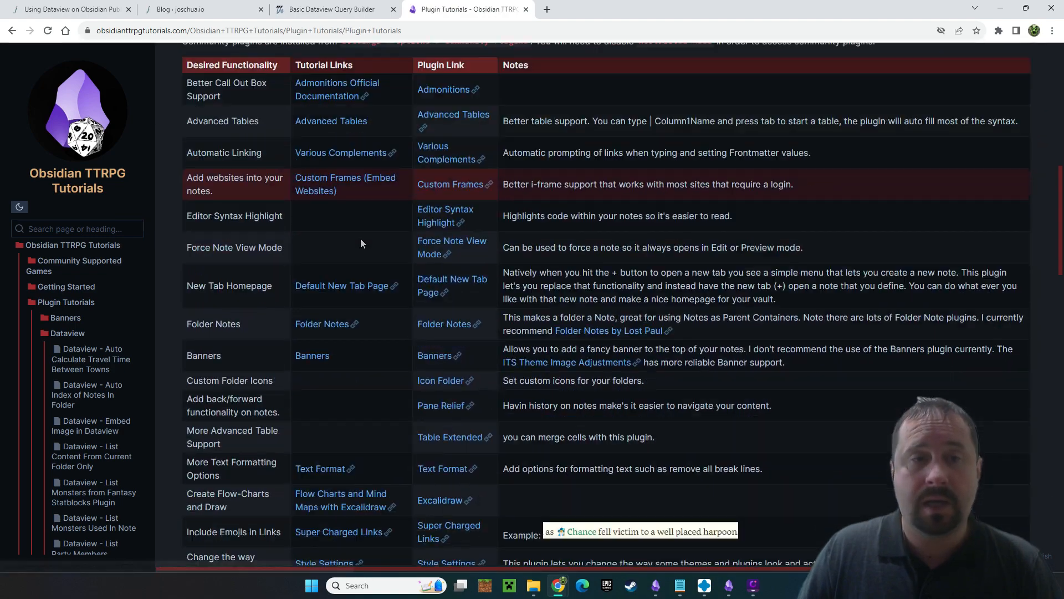
scroll(378, 253, down, 10)
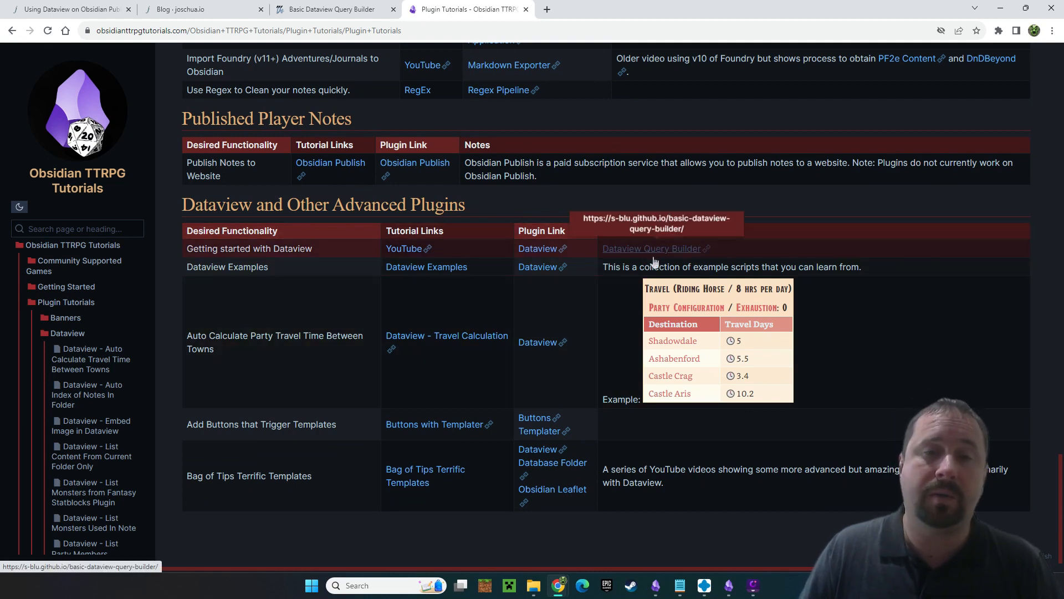
Step: Open the Dataview Examples page and read through the Dataview - List Recently Modified Locations example, including its query
click(408, 268)
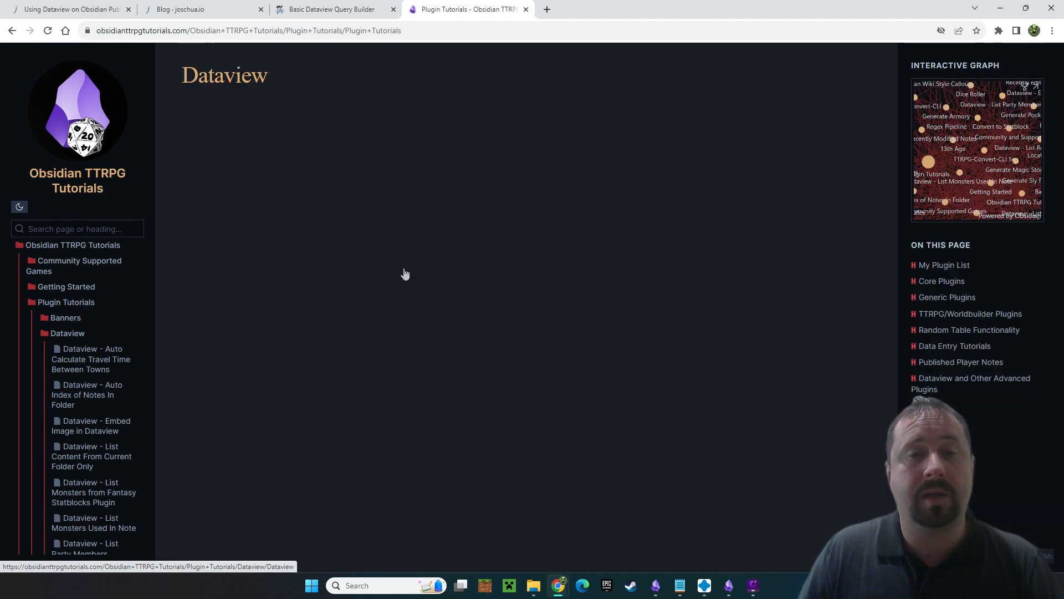
scroll(729, 300, down, 4)
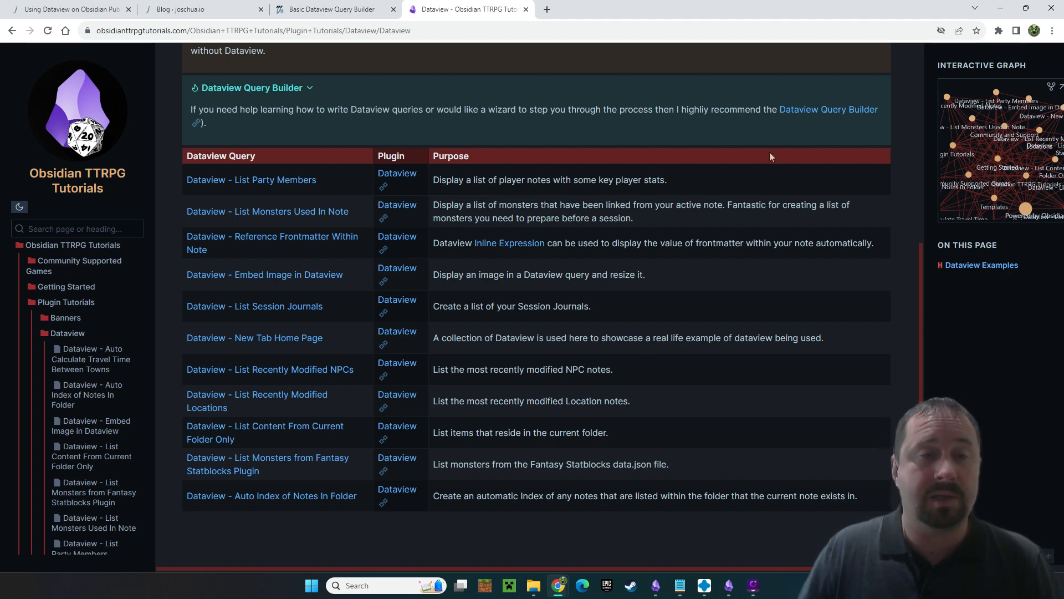
click(280, 397)
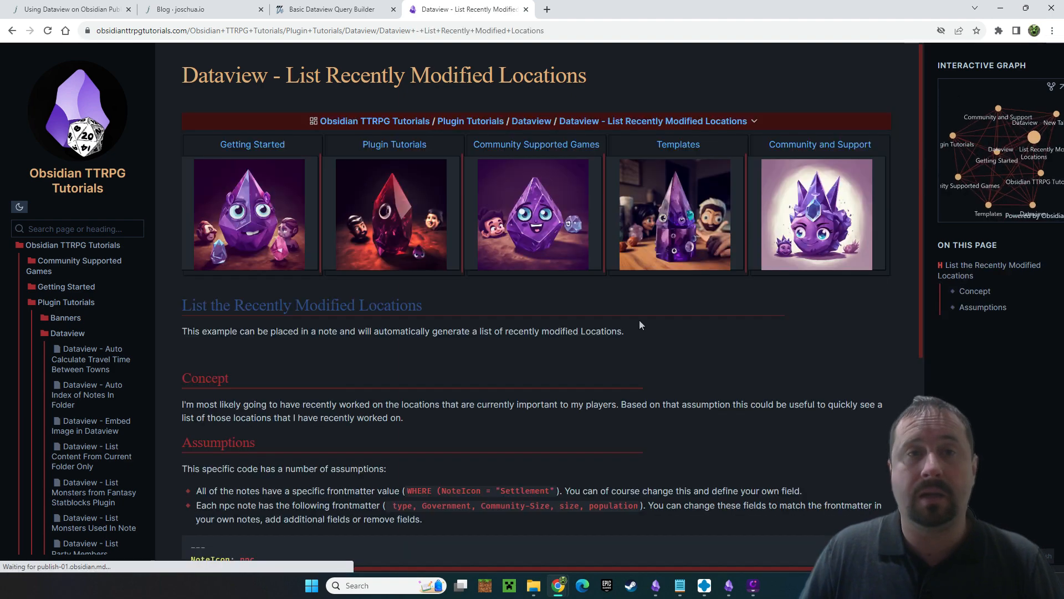
scroll(280, 161, down, 6)
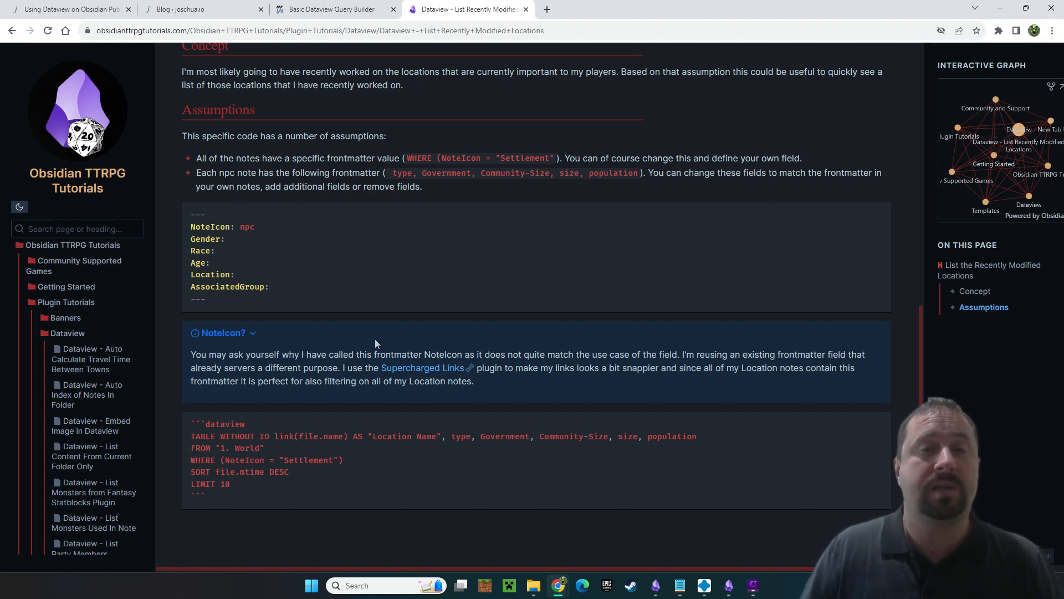
scroll(437, 328, up, 10)
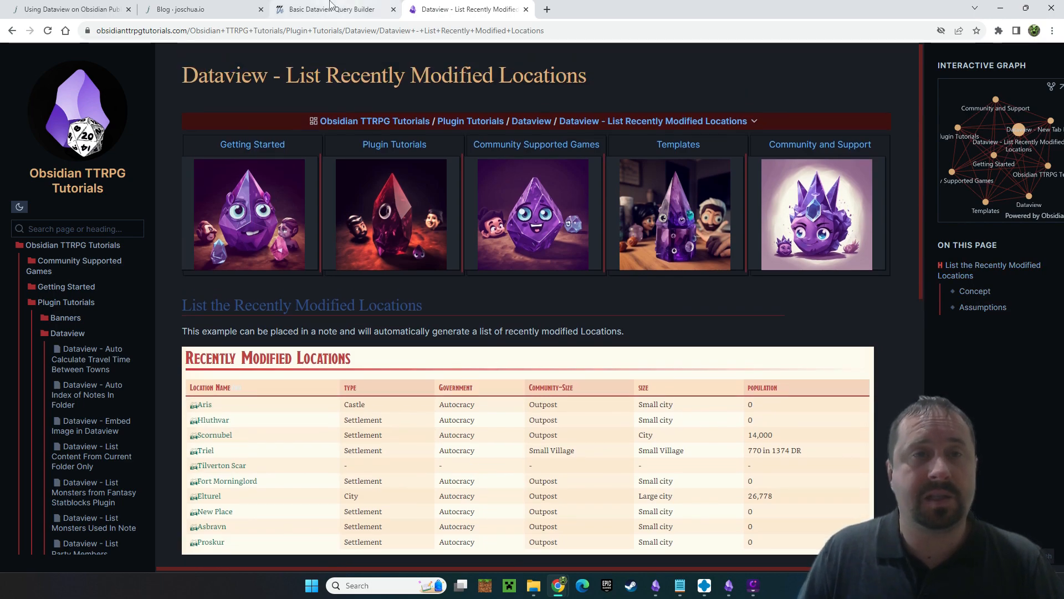
Step: Return from the browser to the Notepad document and copy the entire code block, including its ```dataview and closing ``` lines
click(331, 5)
click(182, 15)
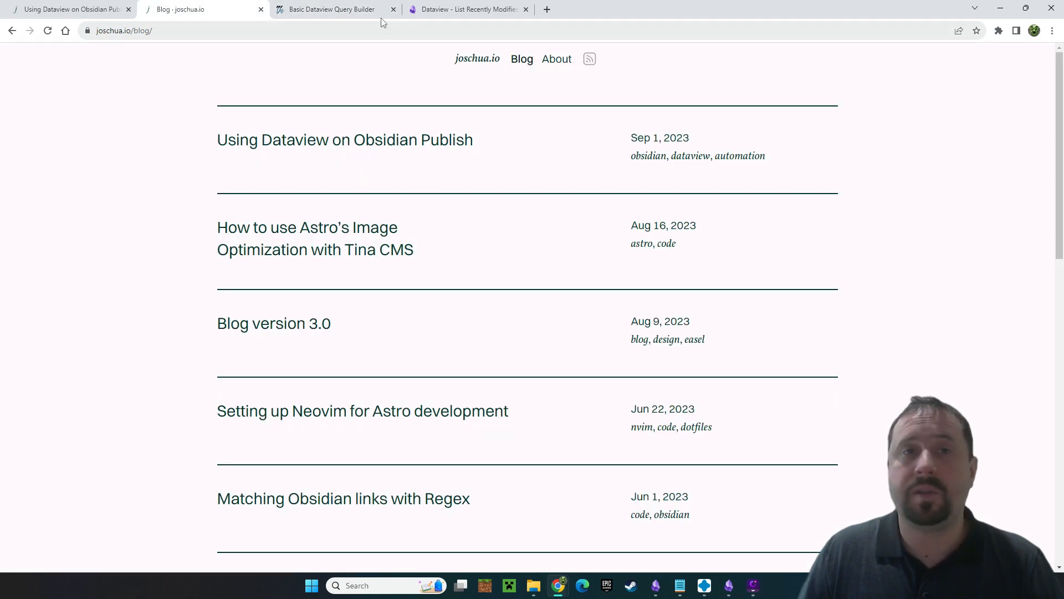
click(466, 10)
click(999, 12)
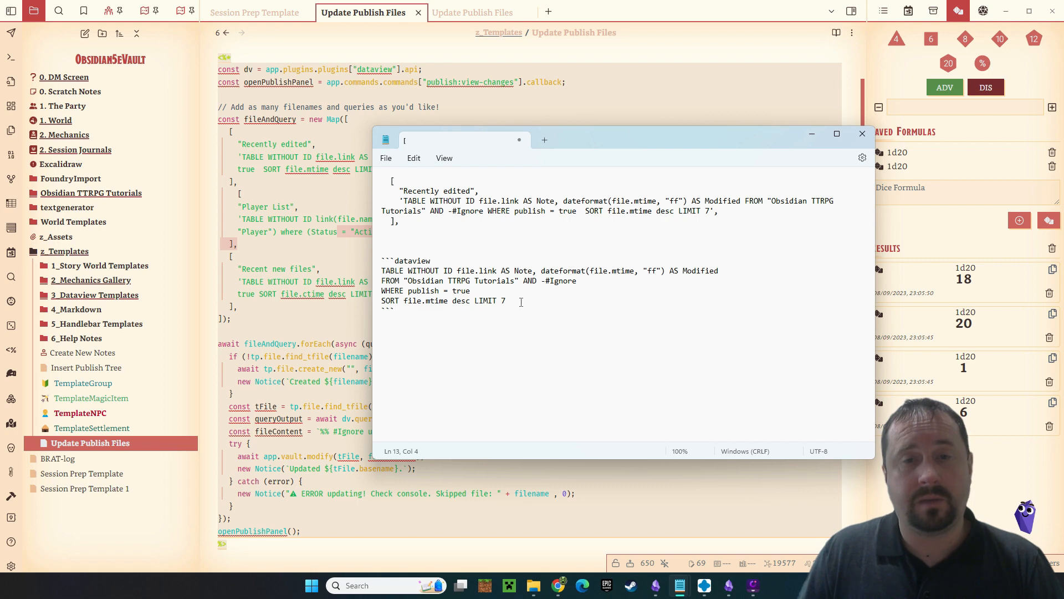
drag(517, 303, 290, 273)
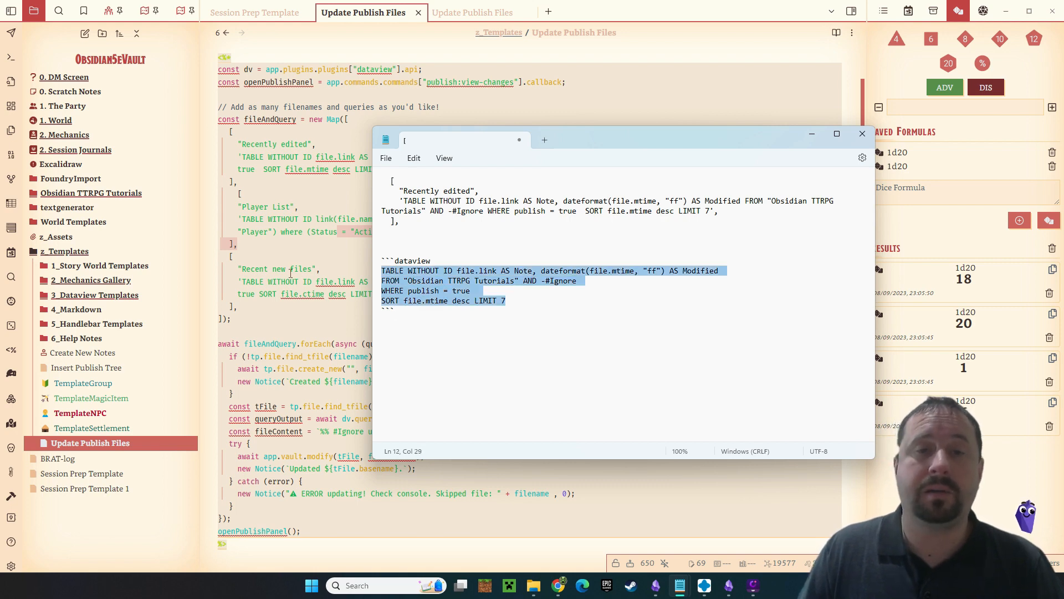
drag(436, 326, 329, 254)
key(ctrl+c)
click(652, 370)
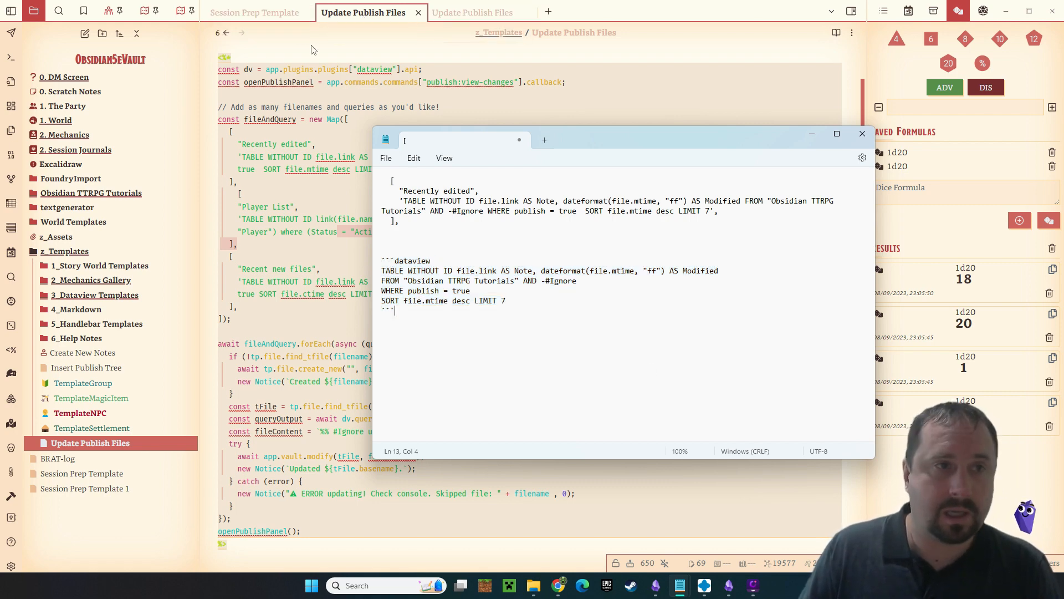
Step: Open the Dataview - Obsidian Publish note from the Plugin Tutorials Dataview folder in a new Obsidian tab, in editing view
click(150, 193)
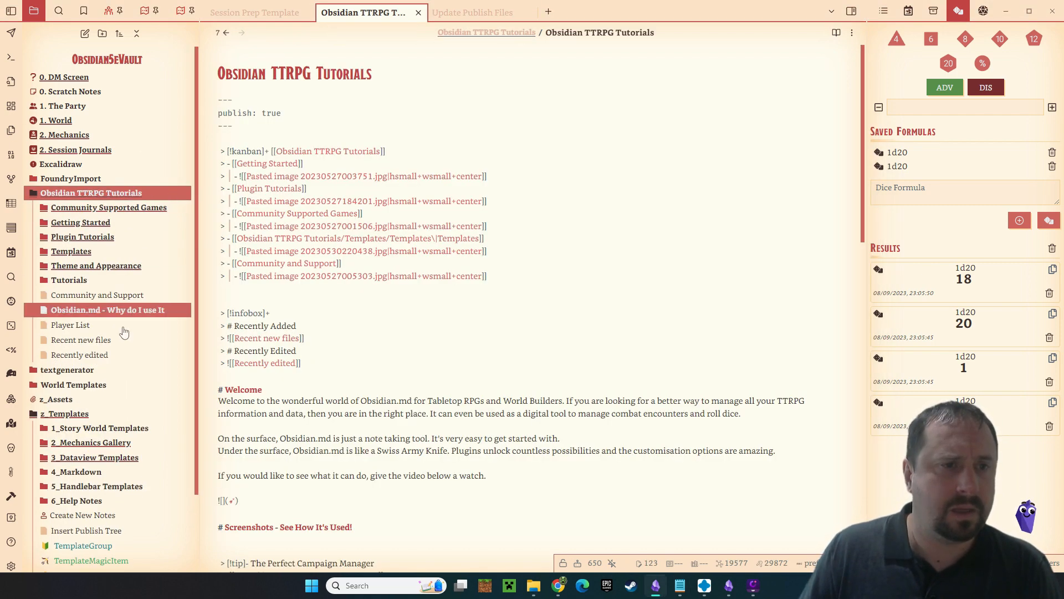
click(141, 237)
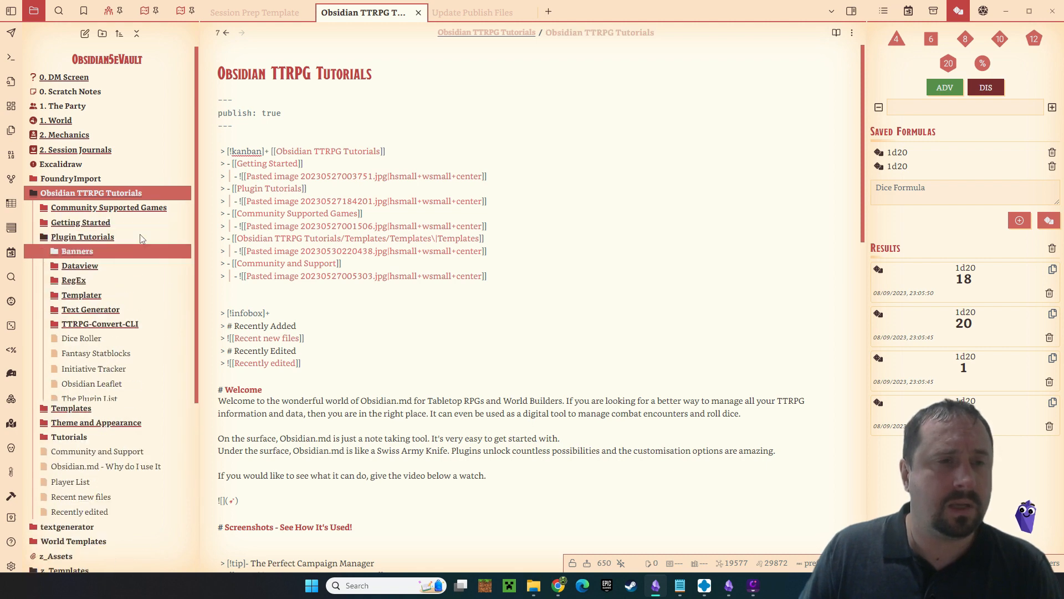
click(136, 266)
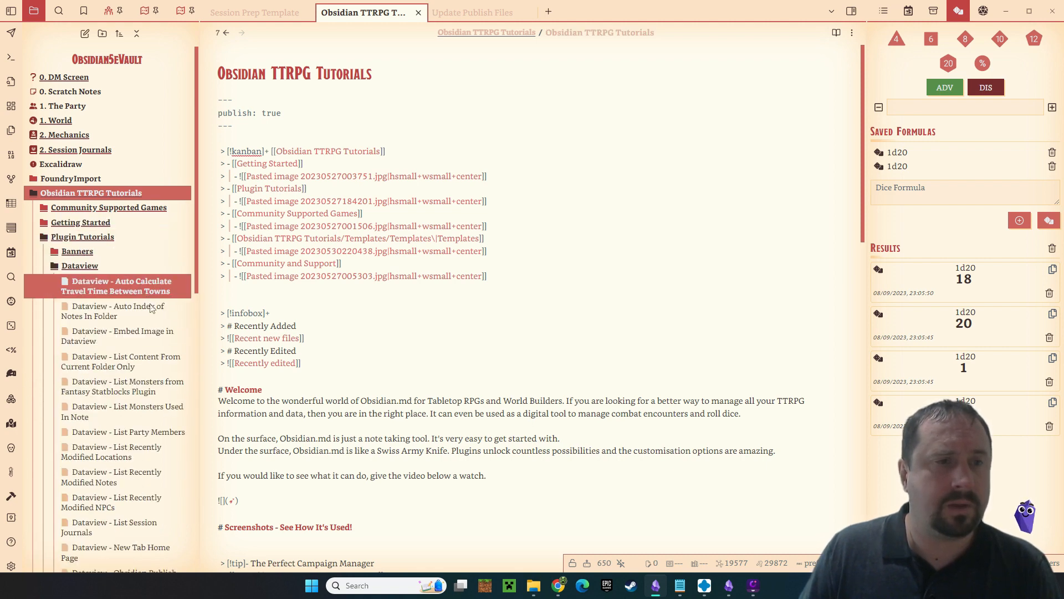
scroll(128, 277, down, 5)
ctrl+click(122, 296)
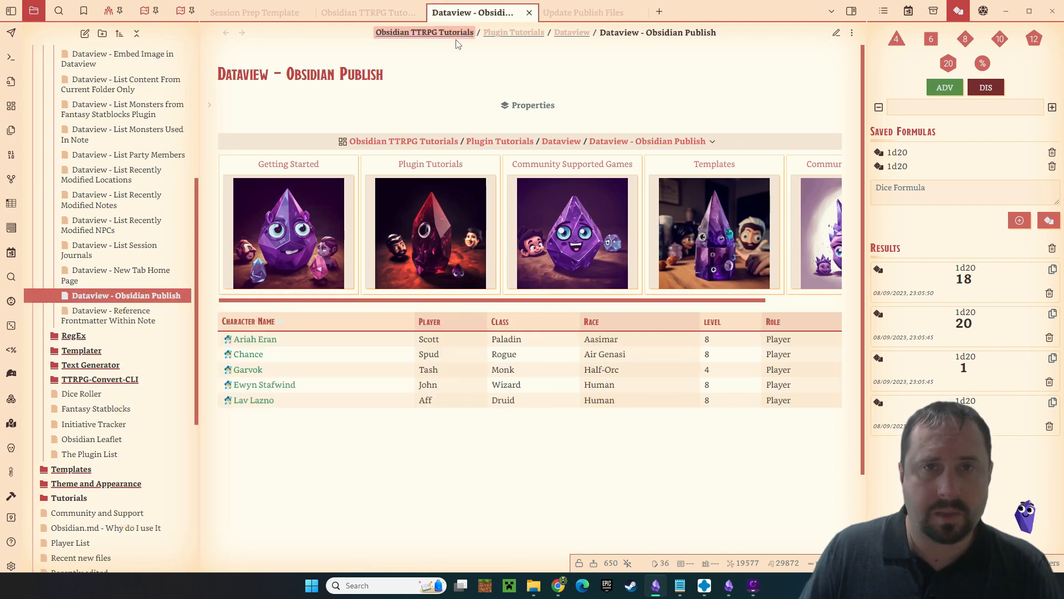
click(837, 34)
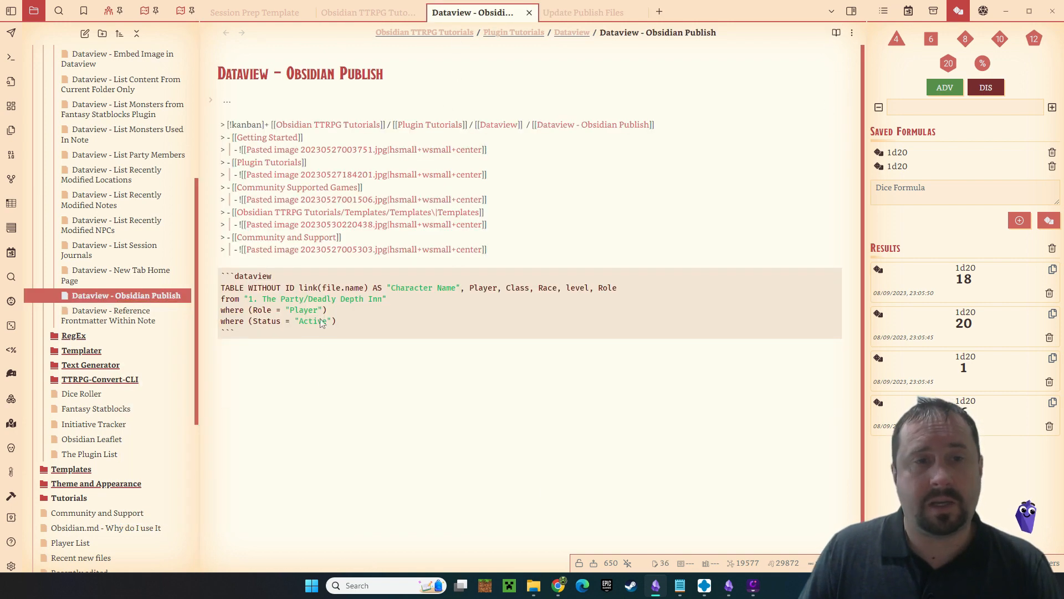
Step: Replace the note's existing dataview code block with the copied query block and show the note in reading view
drag(257, 335, 196, 280)
key(ctrl+v)
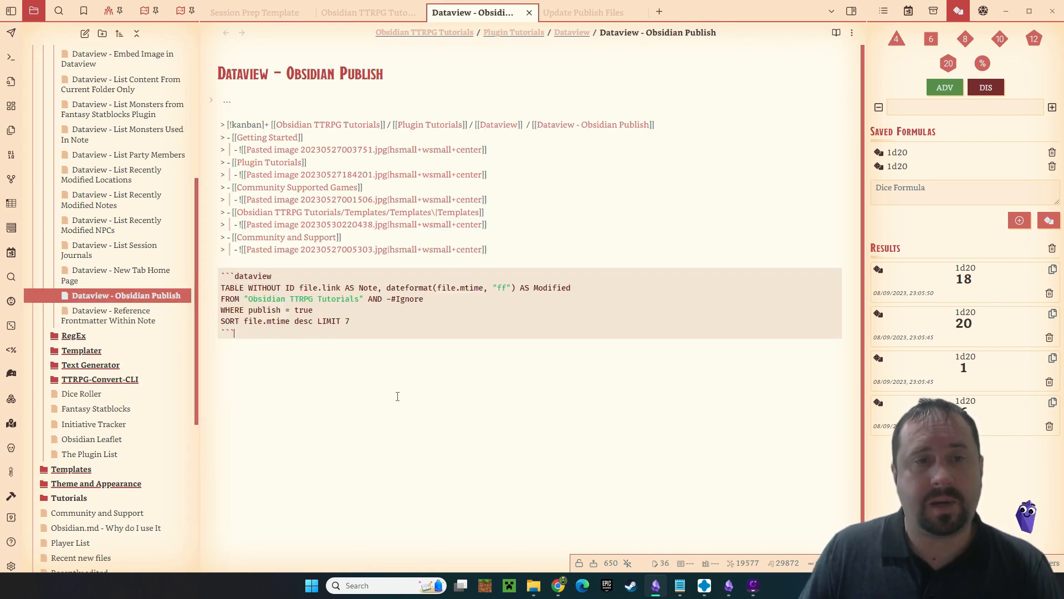
click(836, 33)
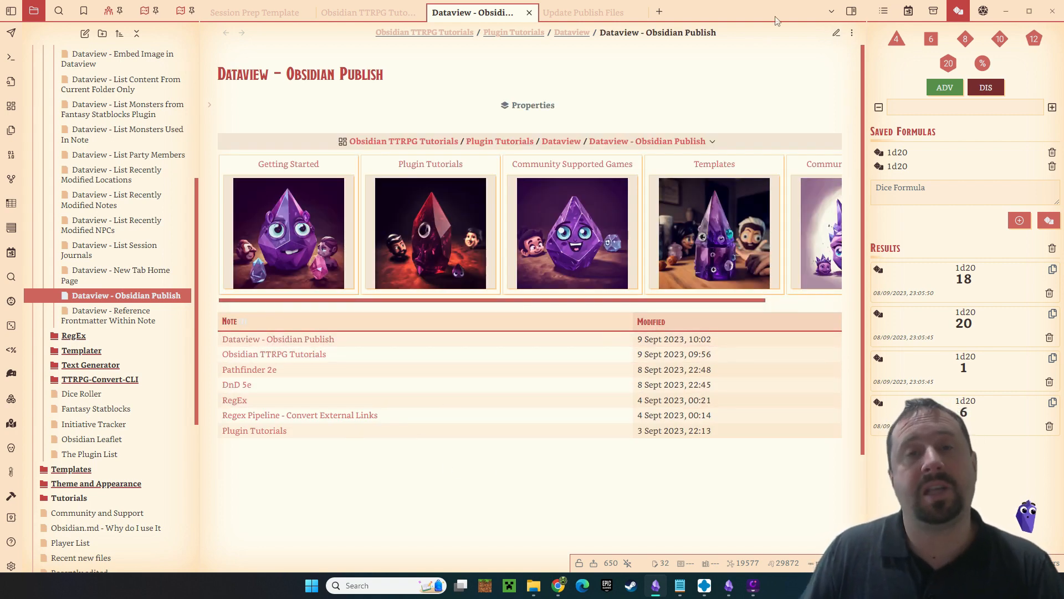
Step: Return the note to editing view and highlight its query from TABLE WITHOUT ID through LIMIT 7
click(837, 34)
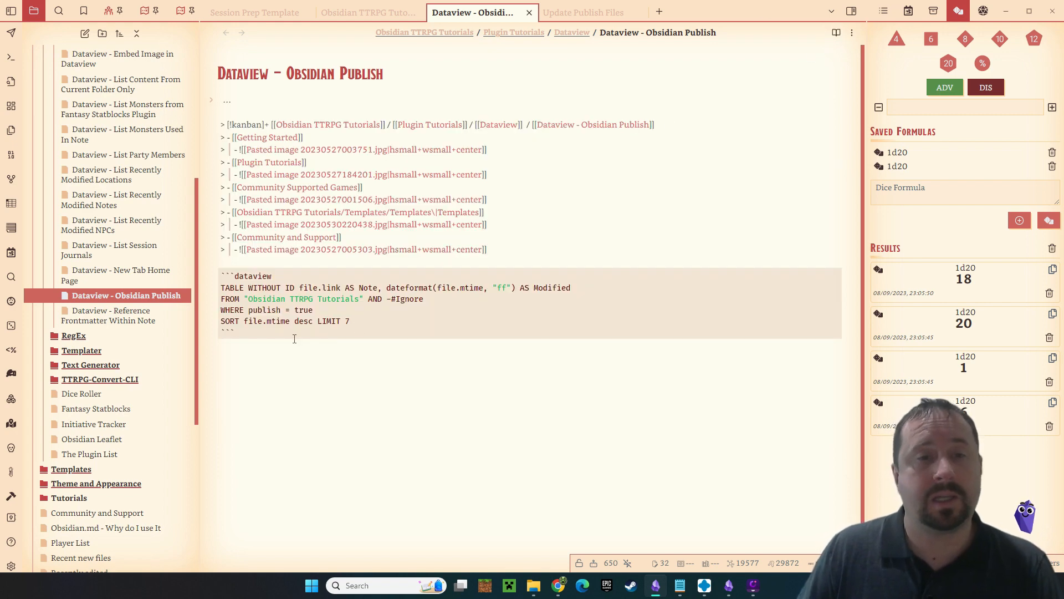
drag(351, 320, 111, 284)
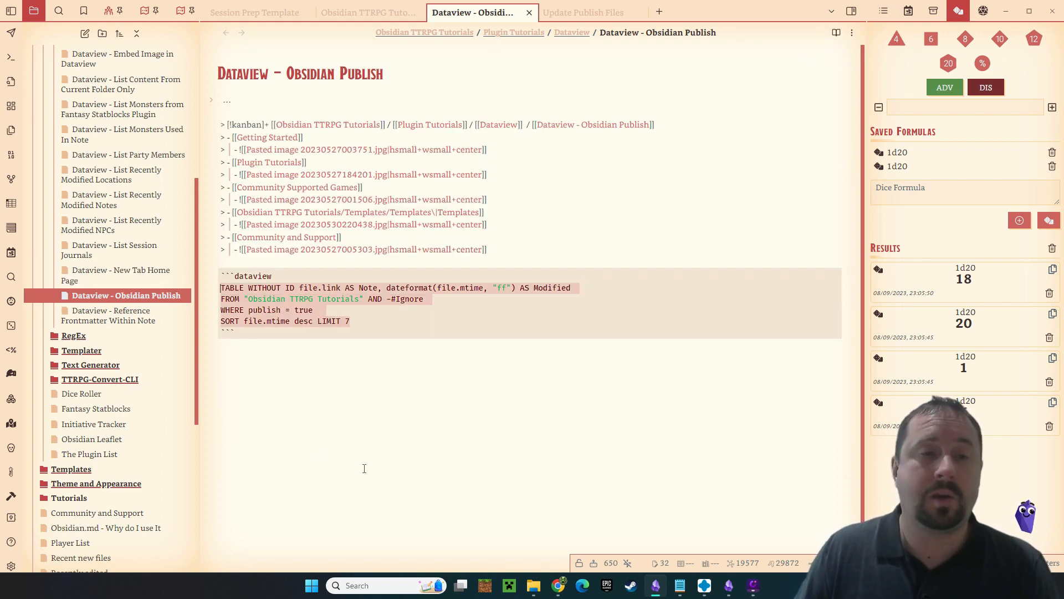
click(398, 403)
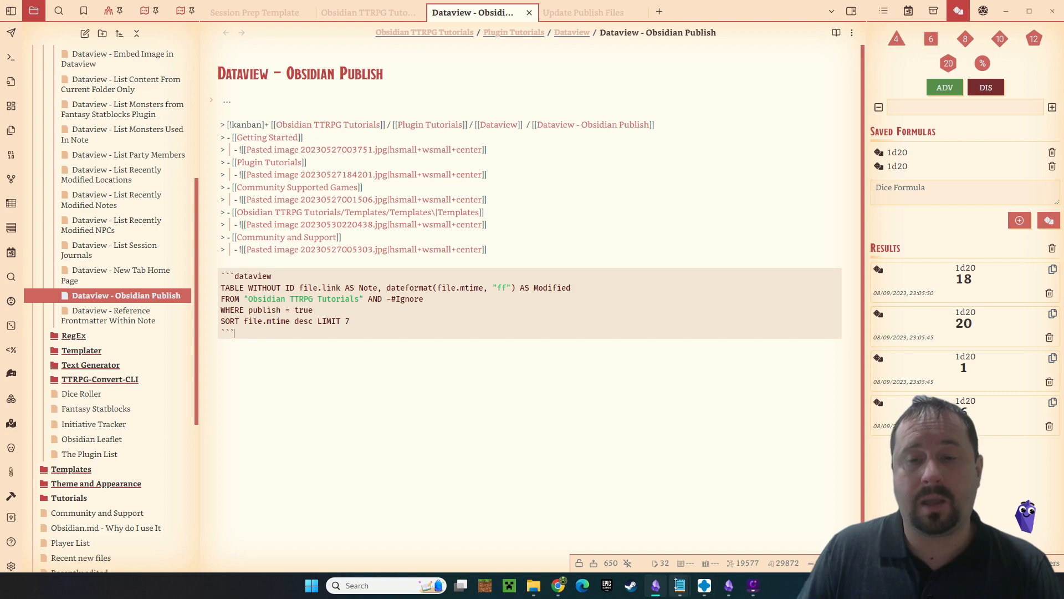
Step: Go to the open Update Publish Files template and show its script in editing view
click(679, 583)
click(493, 371)
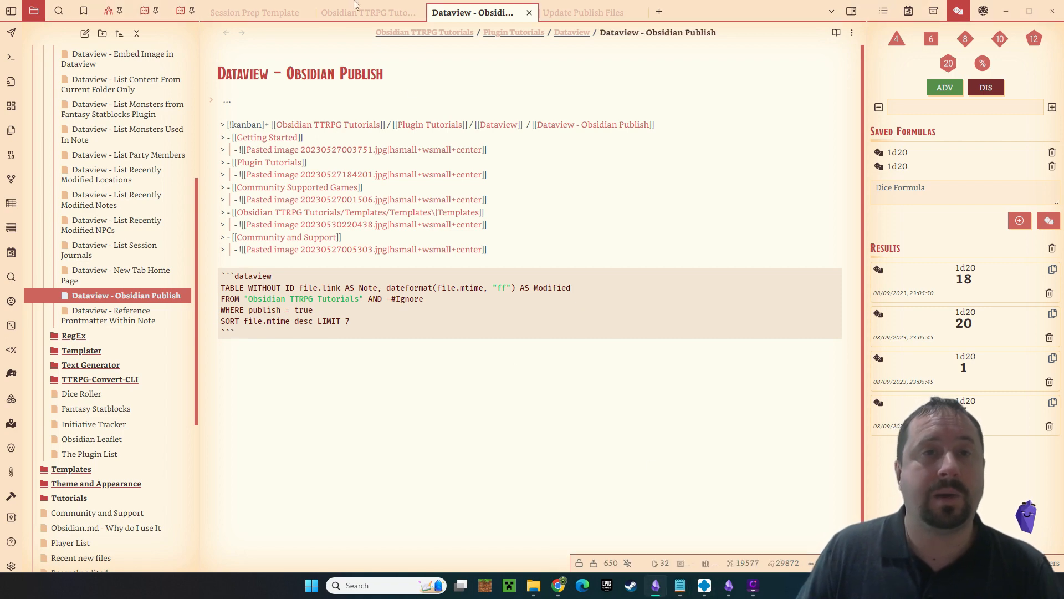
click(255, 12)
click(341, 13)
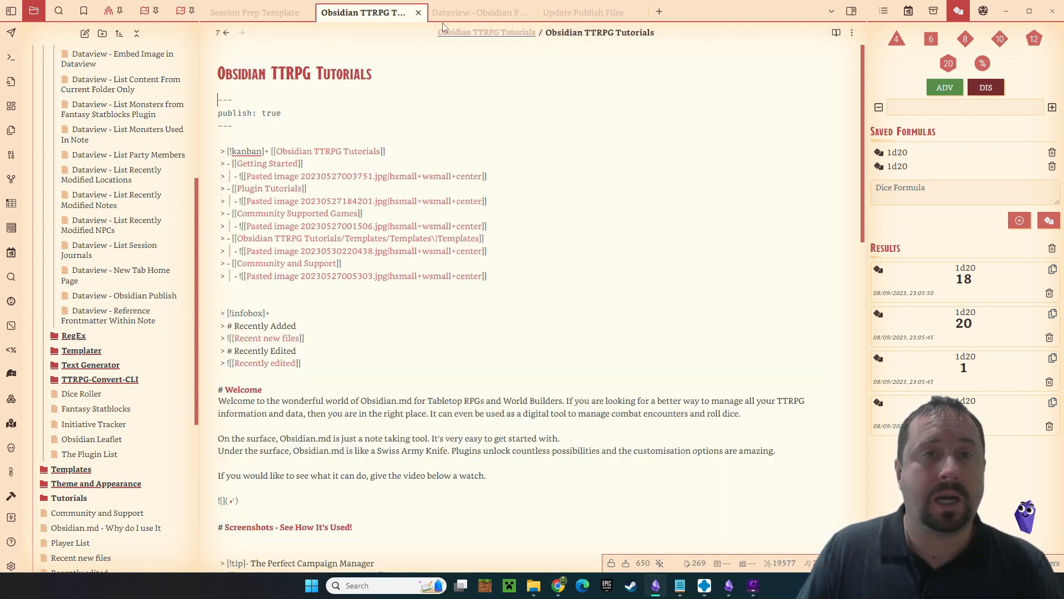
click(470, 14)
click(577, 13)
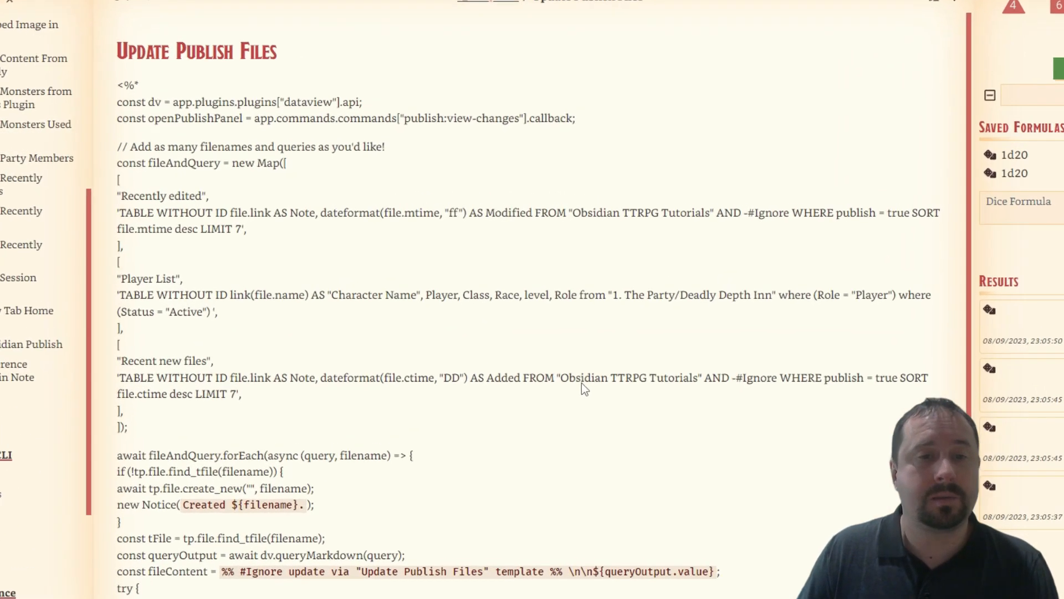
scroll(594, 438, up, 6)
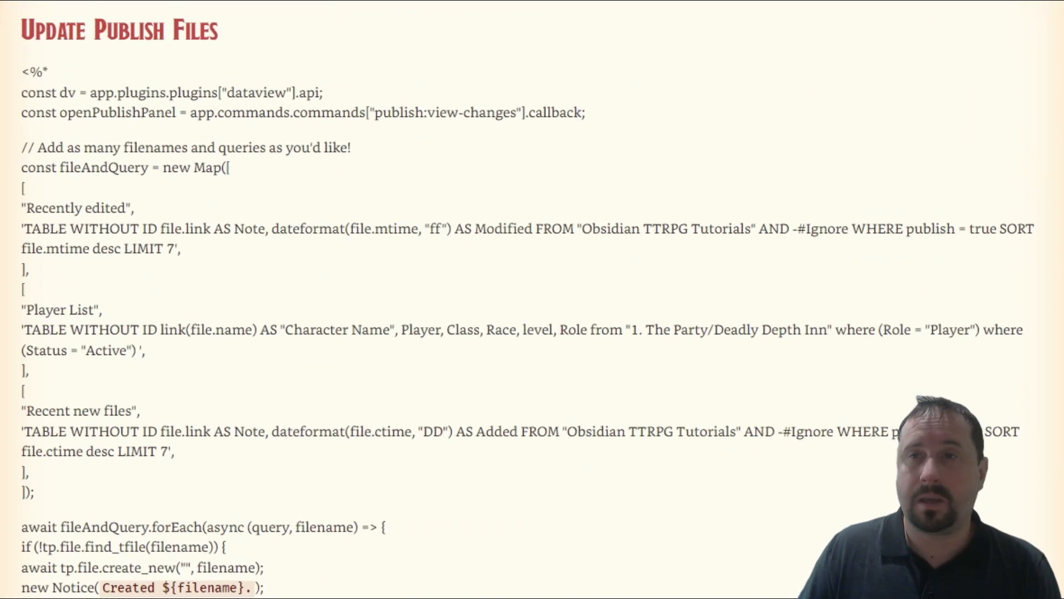
click(958, 3)
Step: Highlight the "Recently edited" entry in the fileAndQuery map, including its brackets, to examine its structure
click(58, 300)
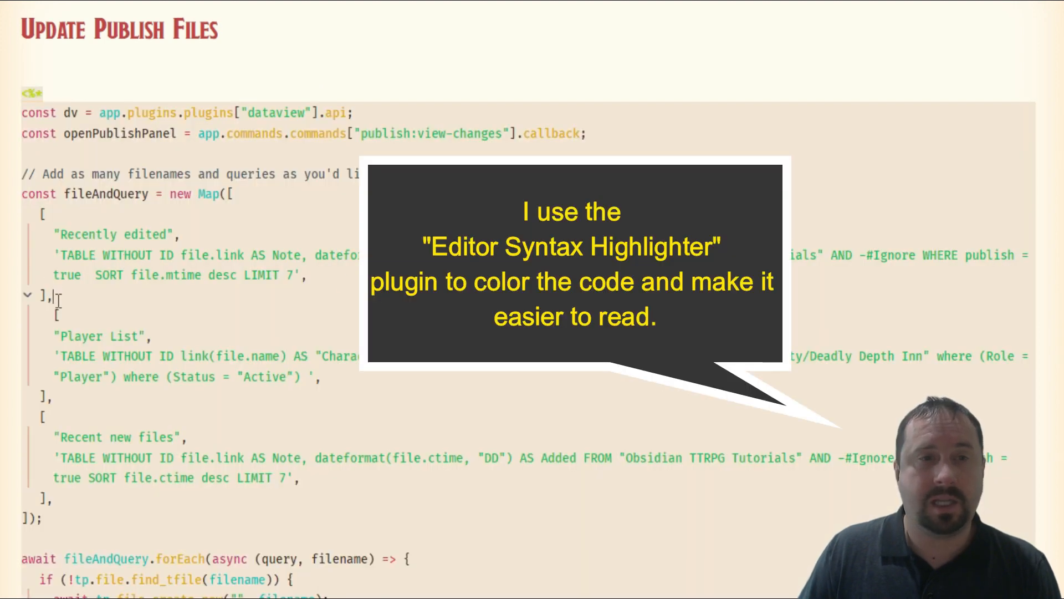
drag(59, 300, 4, 218)
click(166, 275)
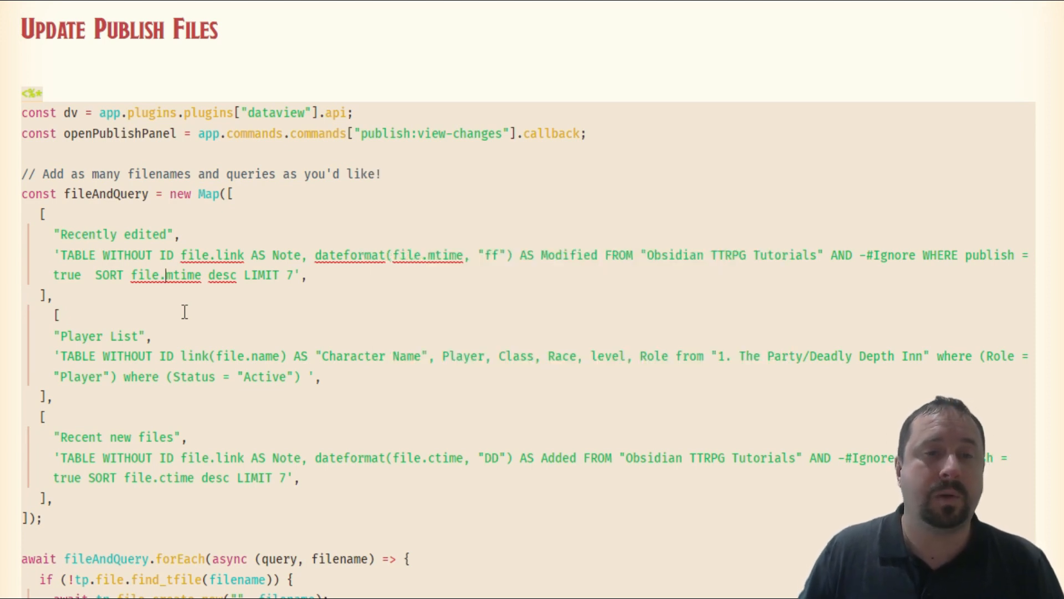
Step: Delete the whole "Player List" entry from the fileAndQuery map, along with the blank line it leaves
drag(58, 404, 5, 311)
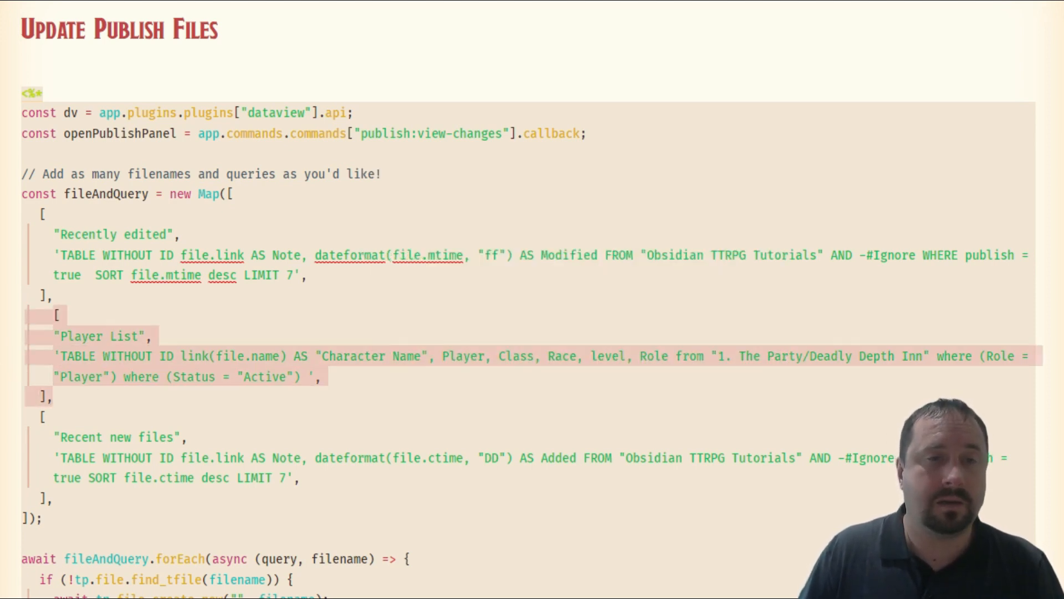
key(BackSpace)
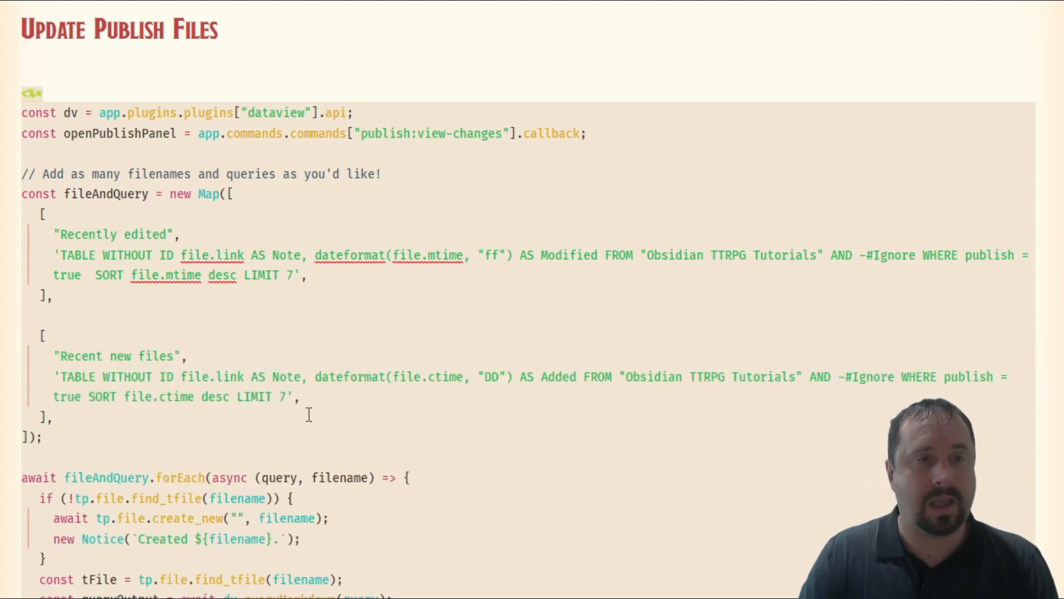
key(BackSpace)
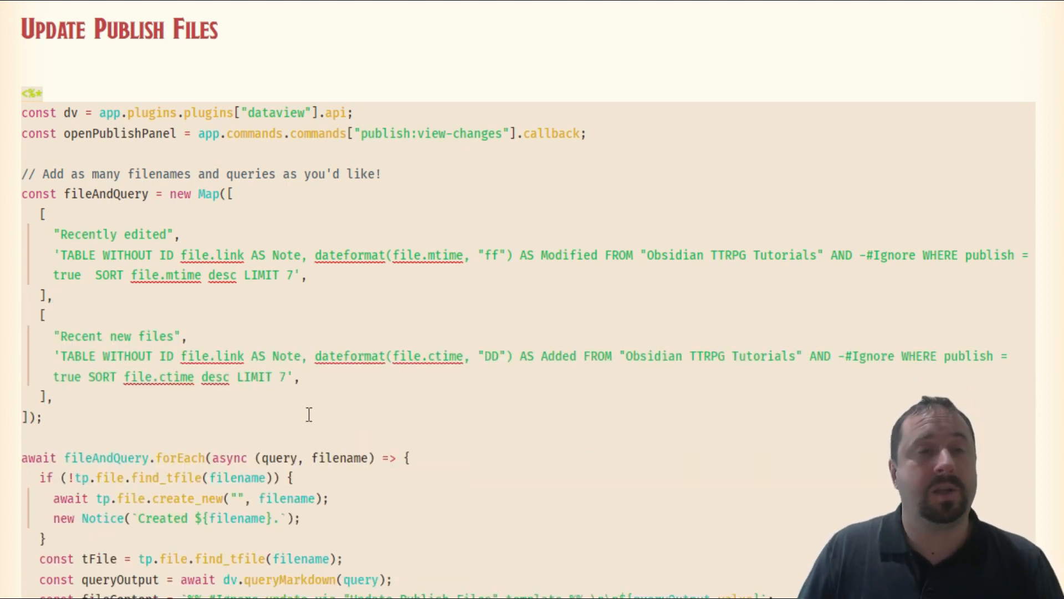
Step: Highlight the "Recently edited" and "Recent new files" entries in the fileAndQuery map, followed by their quoted file names
drag(53, 295, 5, 215)
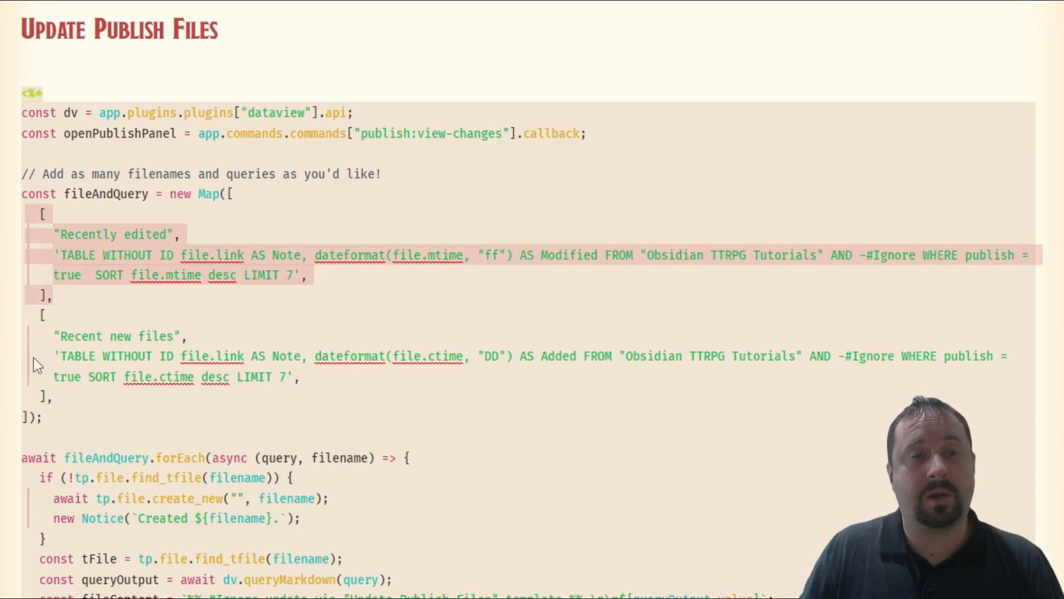
drag(62, 398, 18, 332)
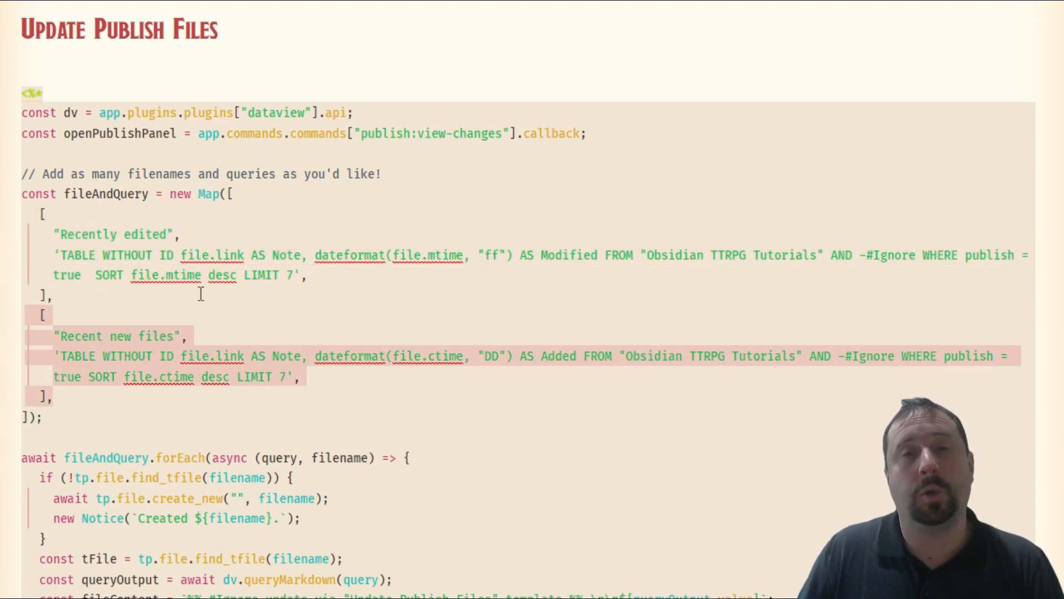
drag(165, 237, 72, 235)
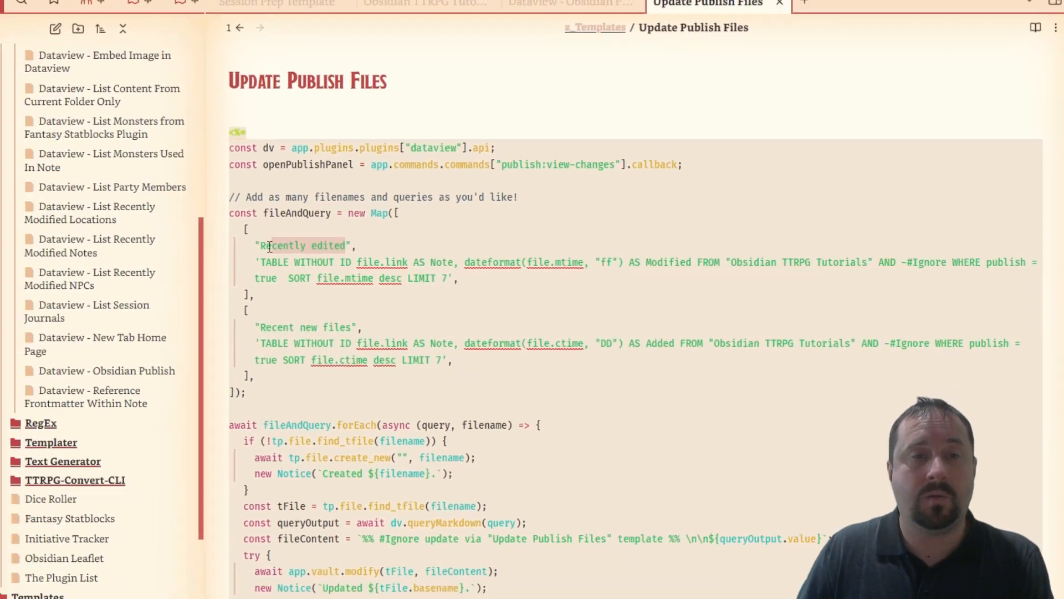
drag(269, 247, 261, 246)
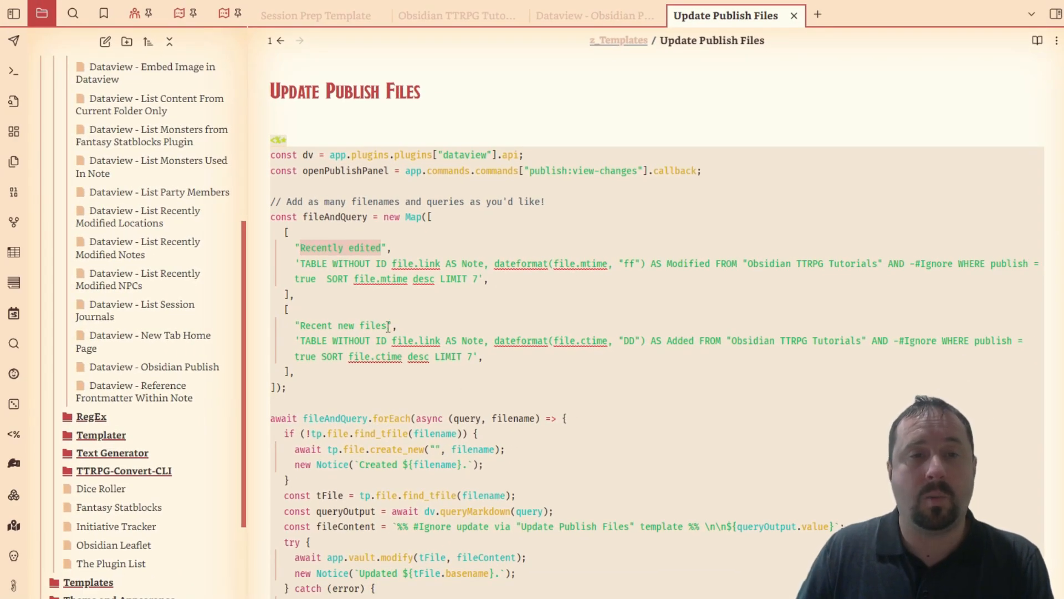
drag(388, 326, 301, 324)
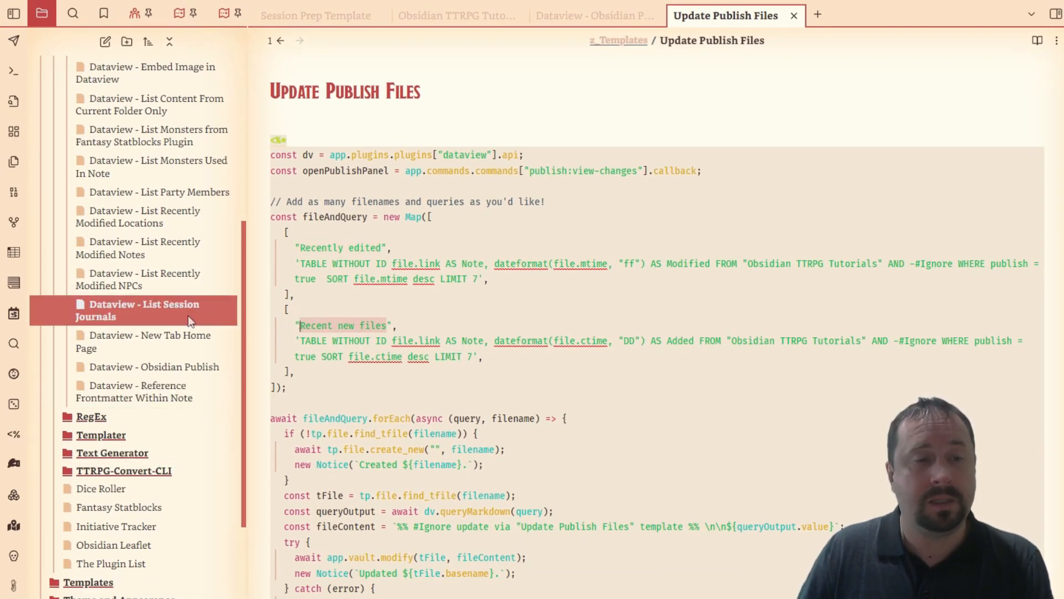
Step: Collapse all vault folders, expand Obsidian TTRPG Tutorials, and preview its Recently edited and Recent new files notes
scroll(188, 315, up, 3)
click(169, 41)
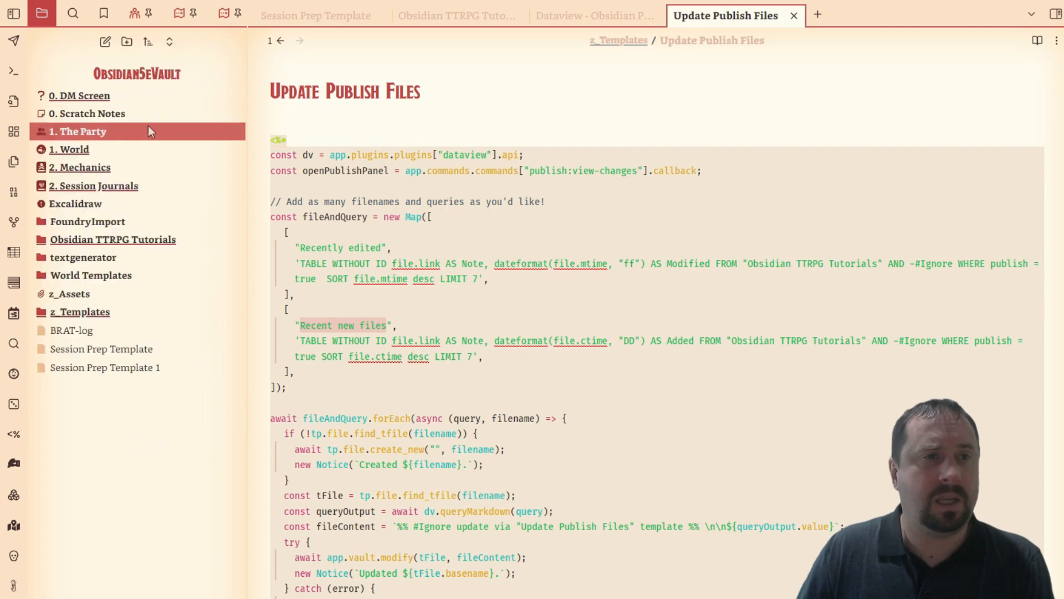
click(191, 244)
mouse_move(148, 428)
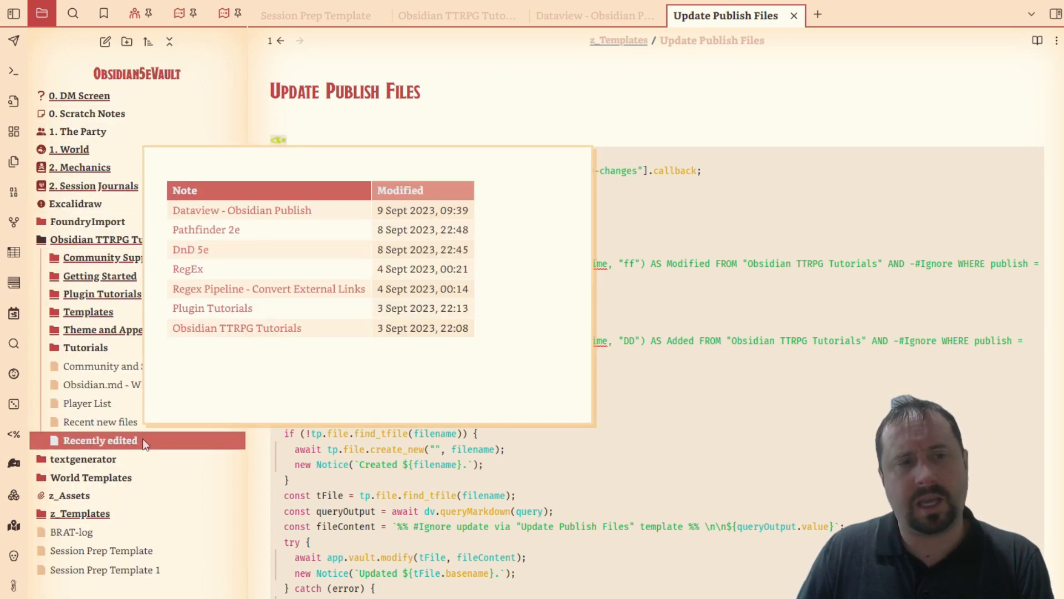
mouse_move(116, 421)
click(743, 388)
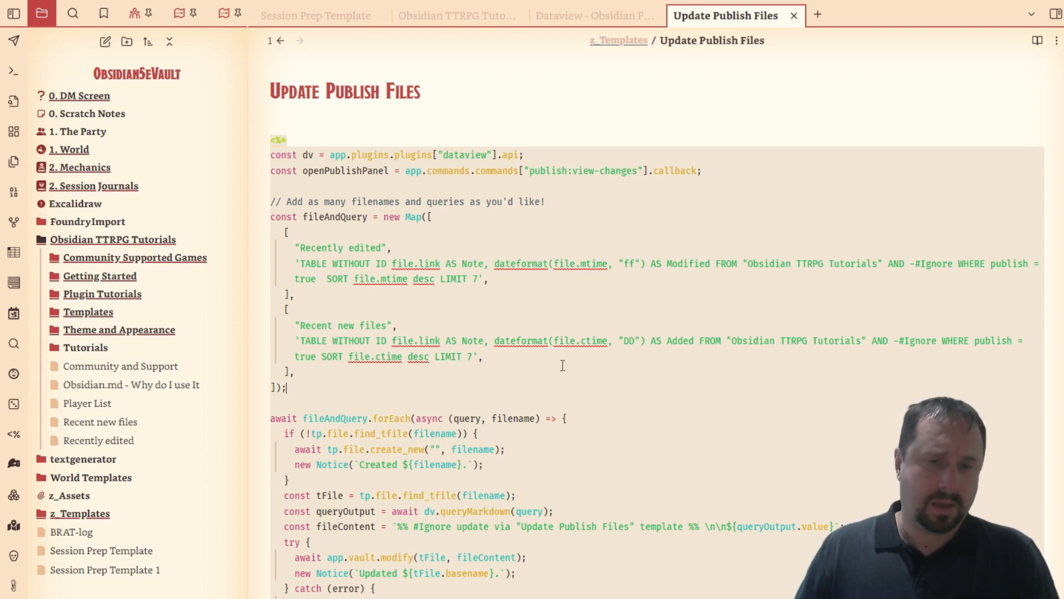
Step: Highlight the script's fileContent line and its "%% #Ignore update via" template string to examine them
drag(844, 525, 266, 525)
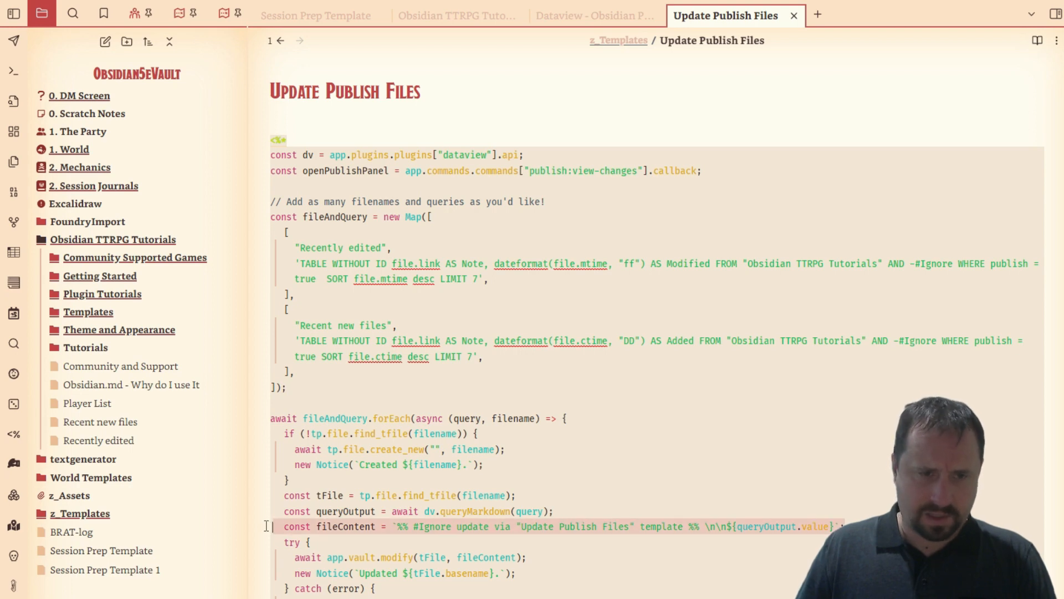
click(460, 529)
drag(396, 526, 824, 528)
click(732, 436)
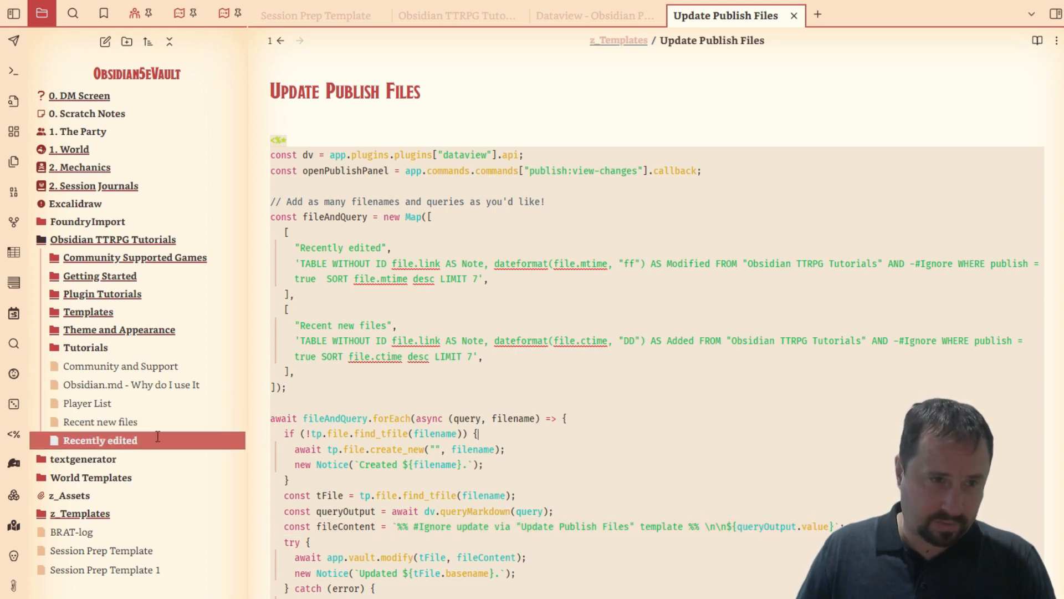
Step: Open the Recent new files note and highlight its "%% #Ignore update via "Update Publish Files" template %%" comment
click(137, 428)
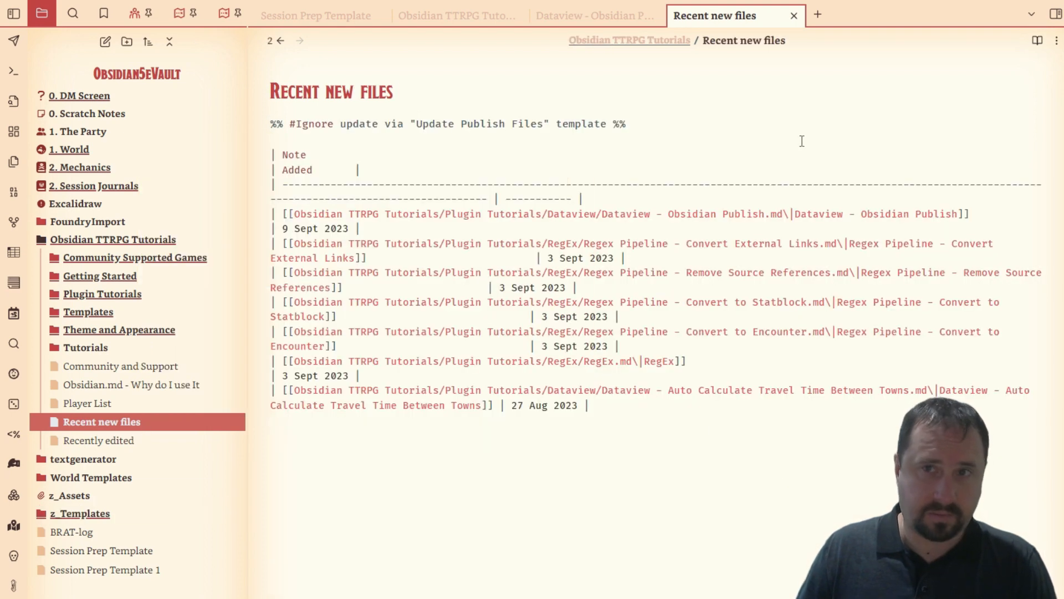
drag(629, 124, 228, 123)
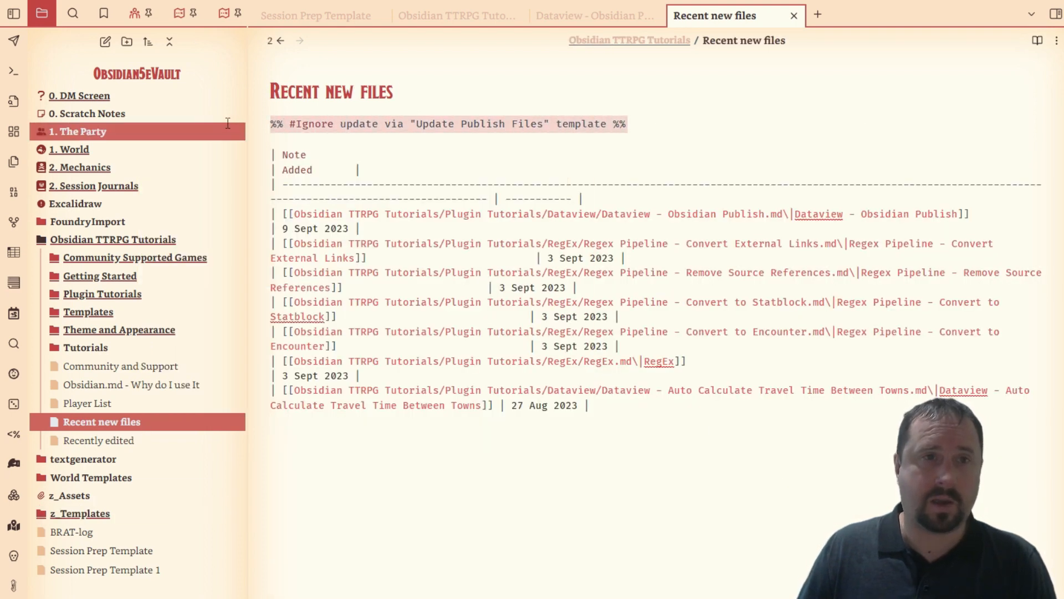
click(640, 510)
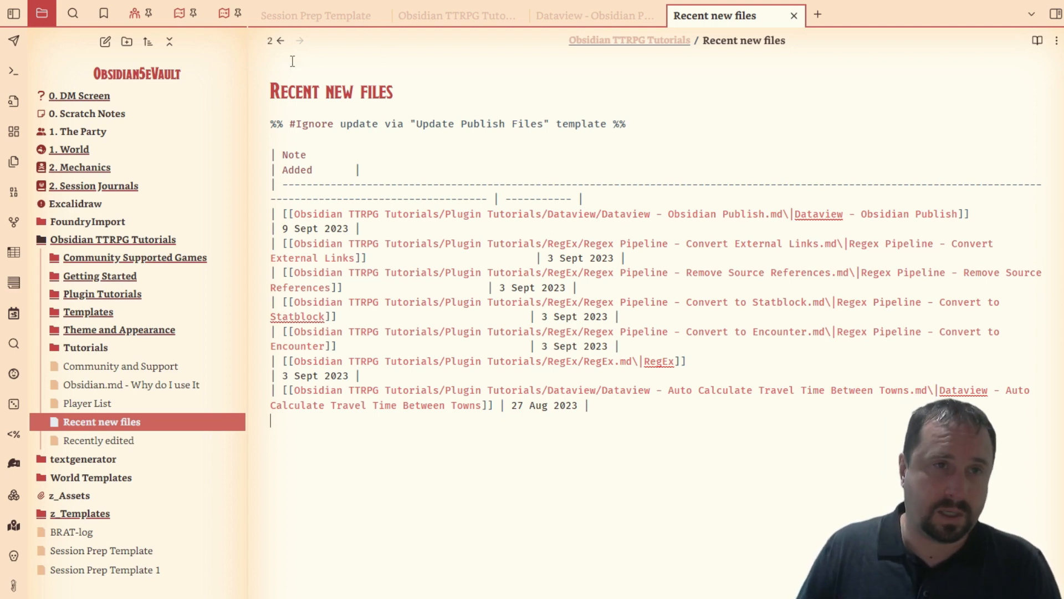
Step: Go back to the Update Publish Files template and highlight the whole "Recently edited" entry, leaving the cursor after its closing bracket
click(280, 41)
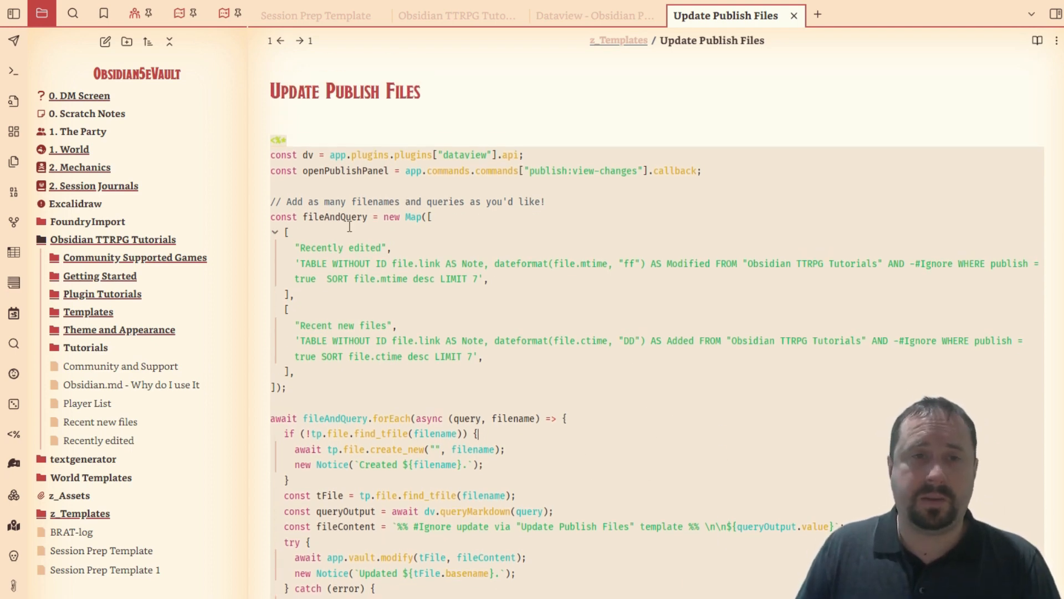
click(297, 297)
key(shift+Up)
key(shift+Up)
key(shift+Up)
key(shift+Up)
key(shift+Home)
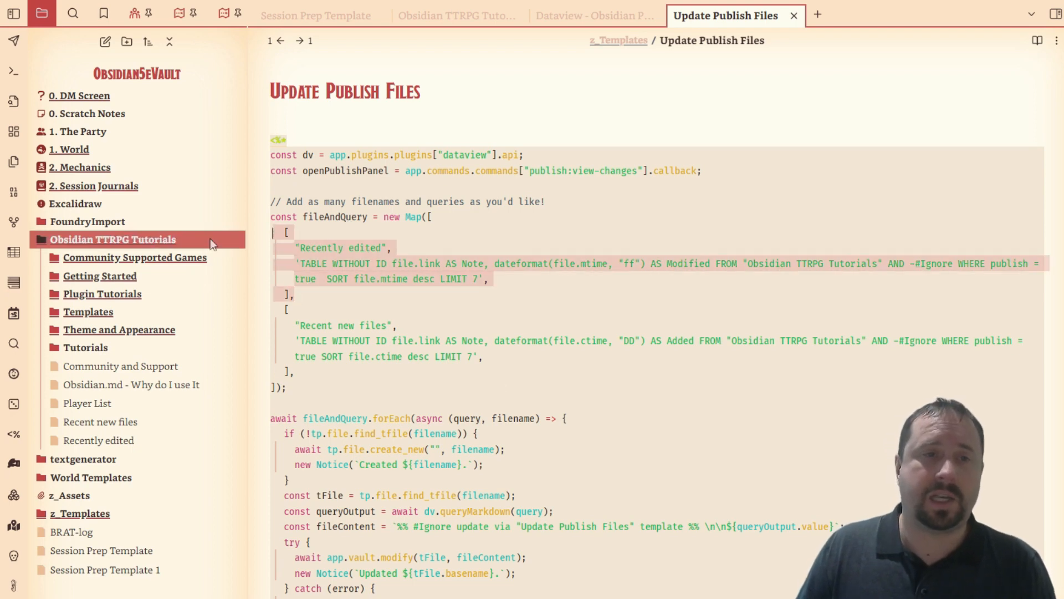
click(394, 299)
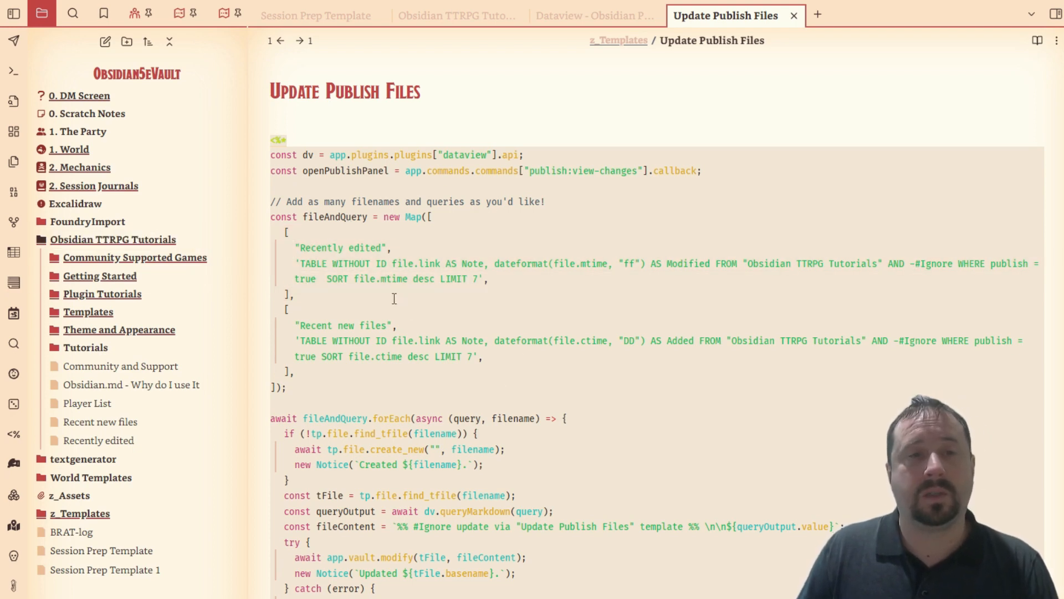
Step: Restore the "Character Name" player query in the Dataview - Obsidian Publish note by undoing, and check its table in reading view
click(576, 24)
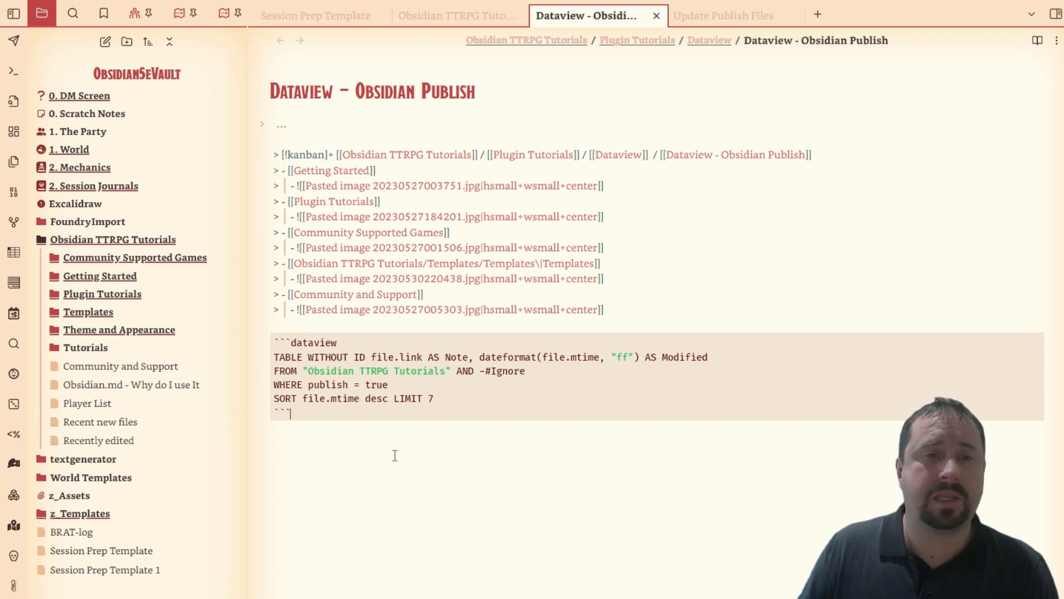
key(ctrl+z)
click(458, 533)
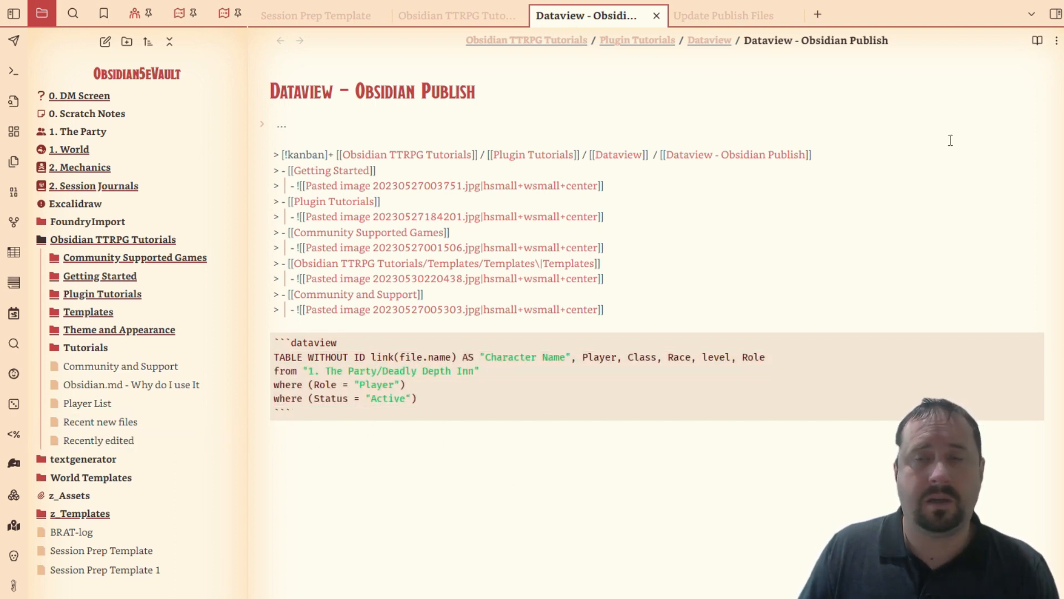
click(1037, 40)
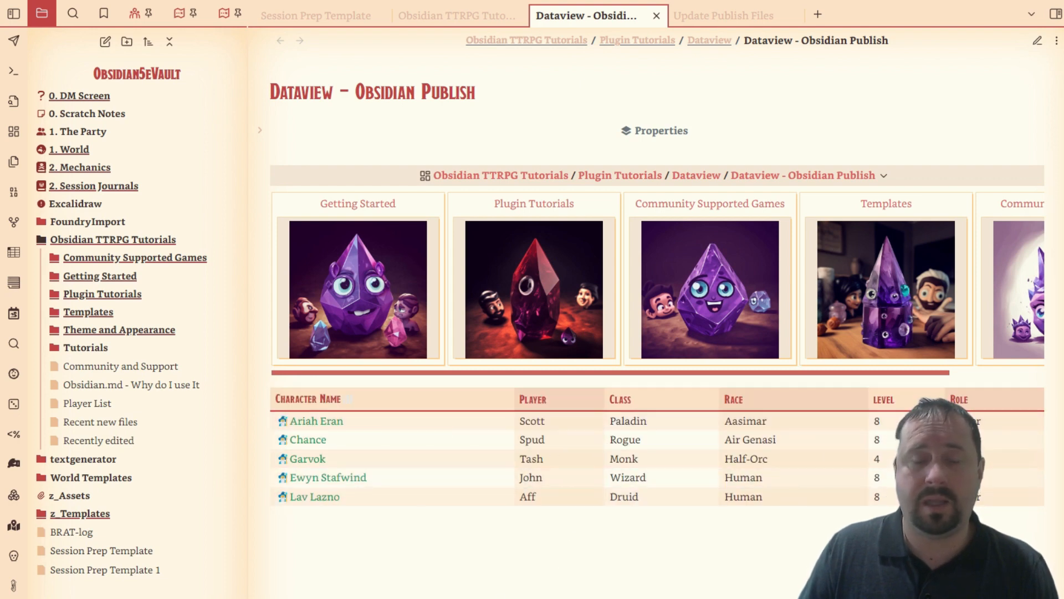
click(1037, 40)
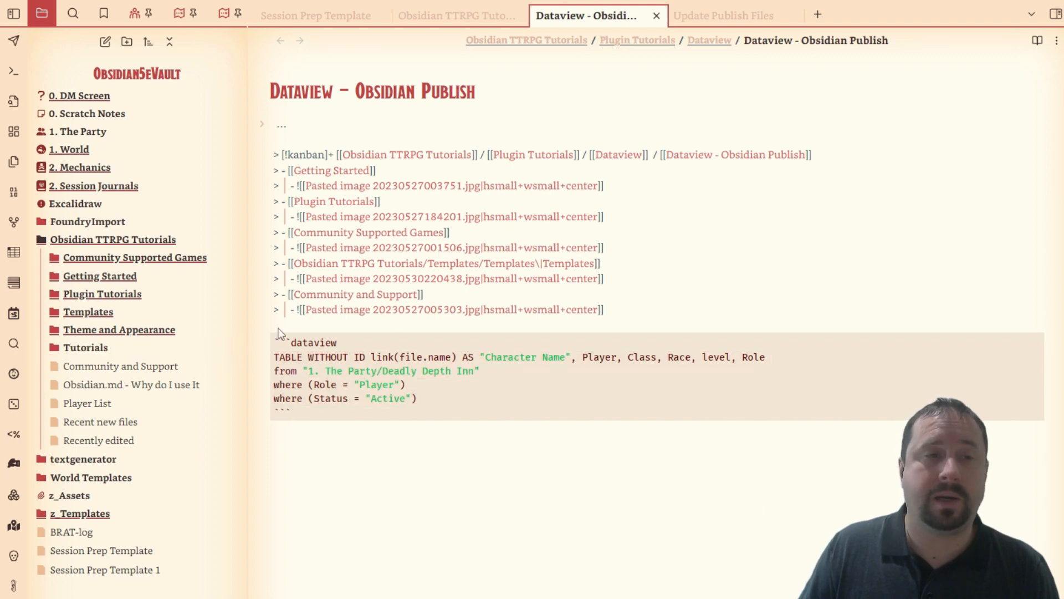
Step: Delete the Player List note from the Obsidian TTRPG Tutorials folder
right_click(83, 409)
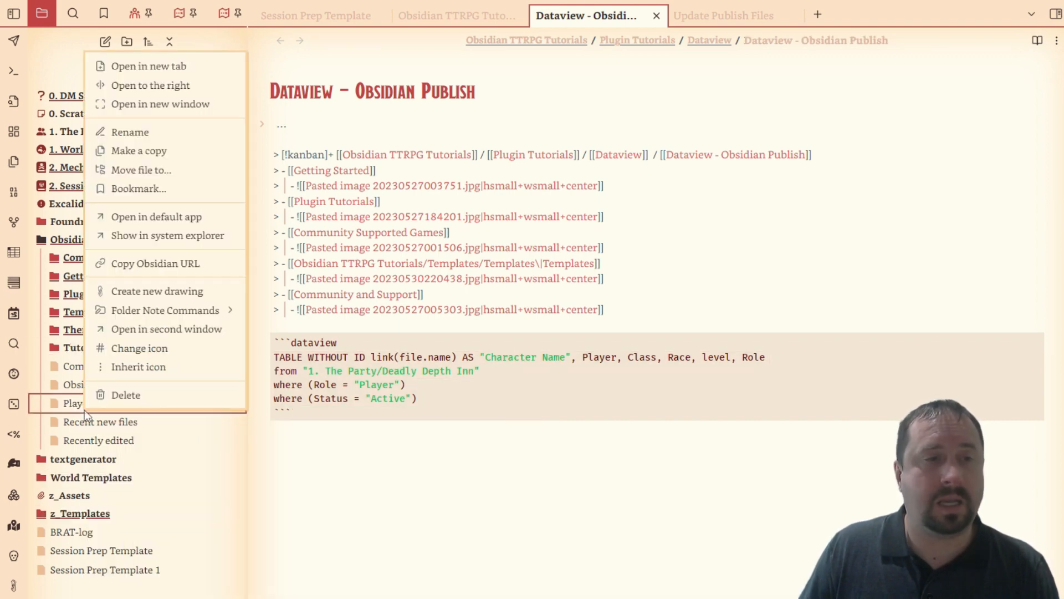
click(115, 394)
click(449, 407)
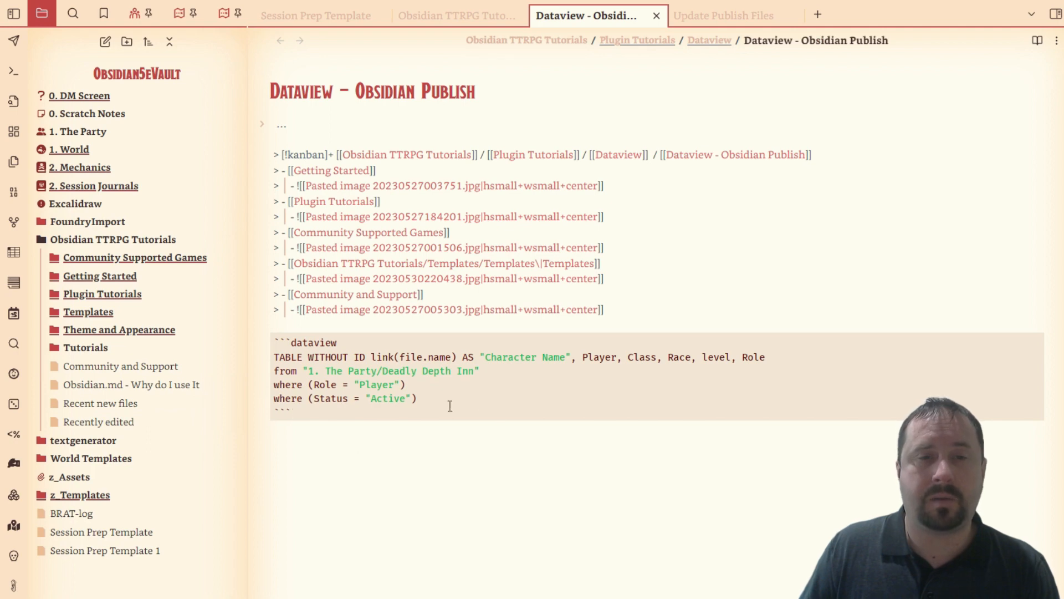
Step: Copy the player query from TABLE WITHOUT ID through where (Status = "Active"), excluding the code fences
drag(449, 399, 211, 365)
key(ctrl+c)
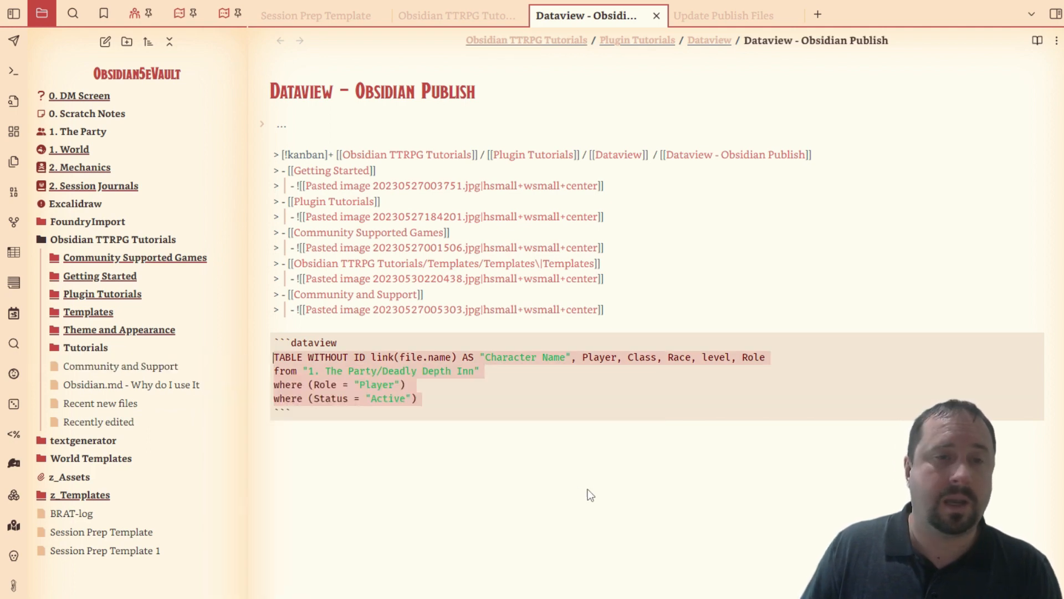
click(486, 517)
Step: In the Update Publish Files template, add an empty square-bracket entry on separate lines between "Recently edited" and "Recent new files"
click(737, 17)
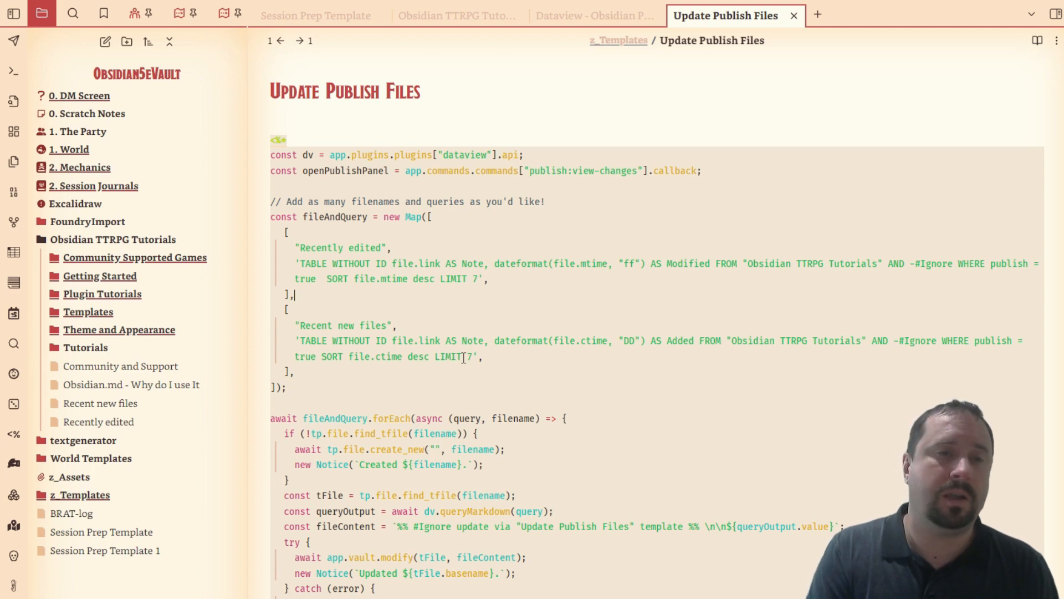
key(Return)
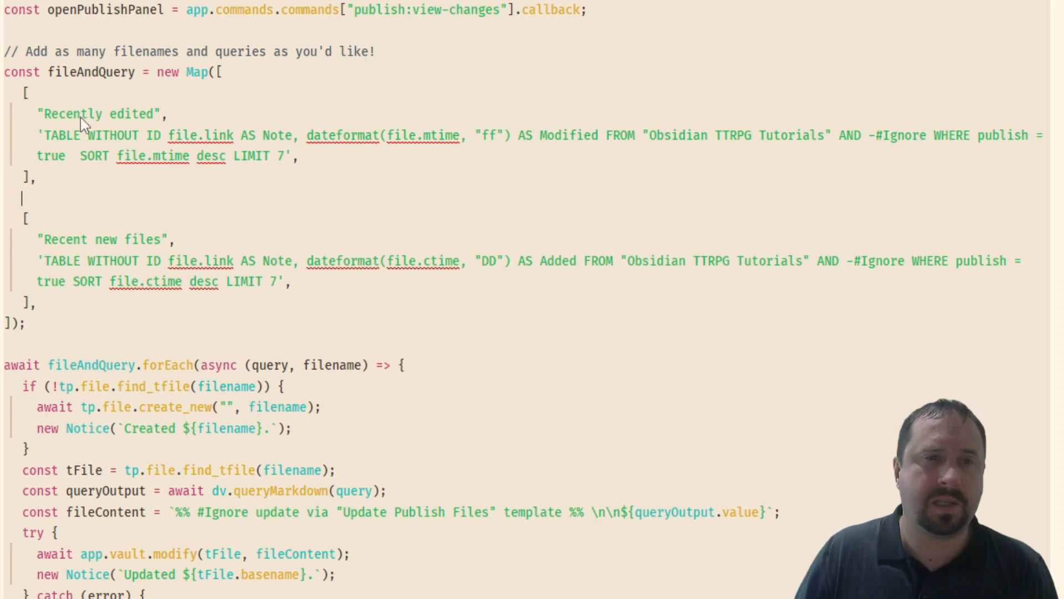
click(40, 89)
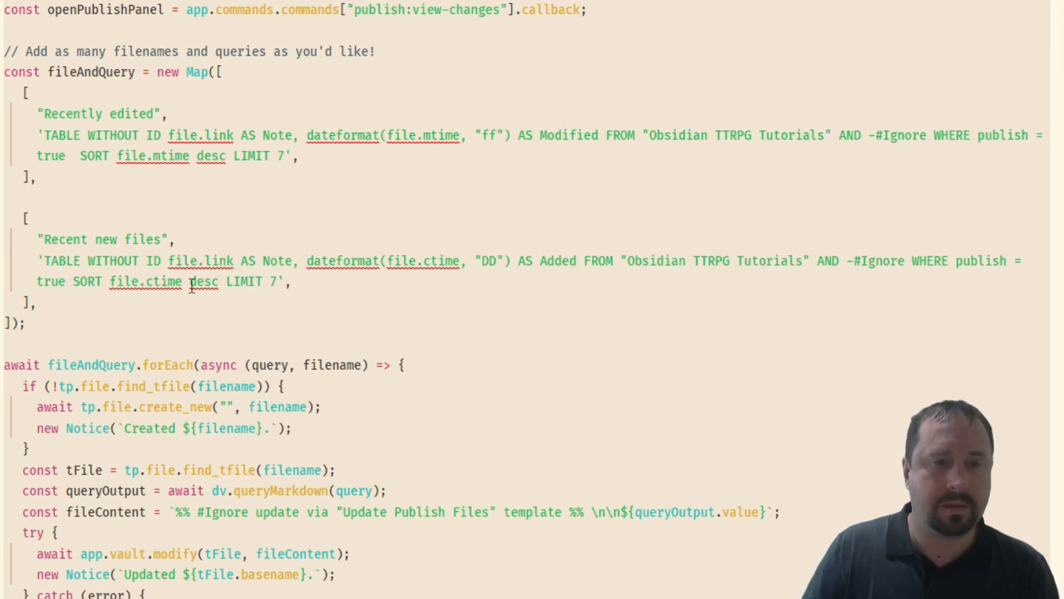
text([)
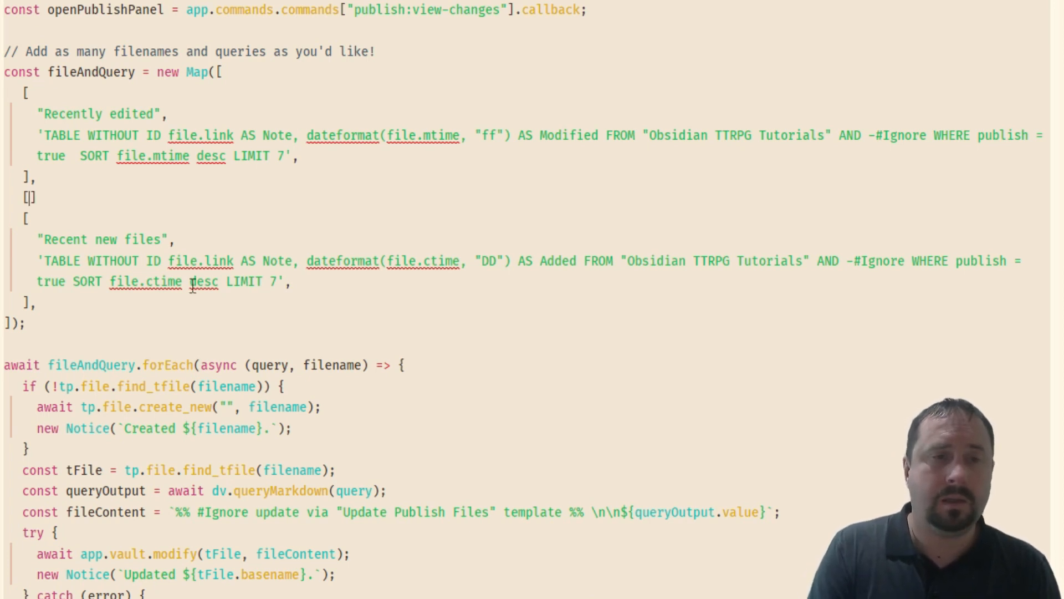
key(Return)
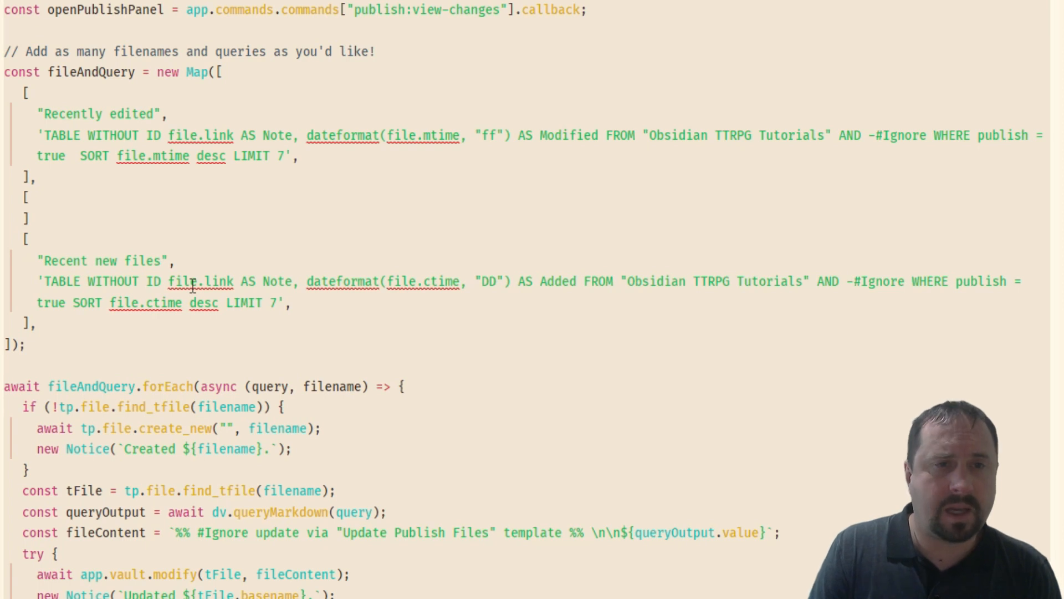
key(Return)
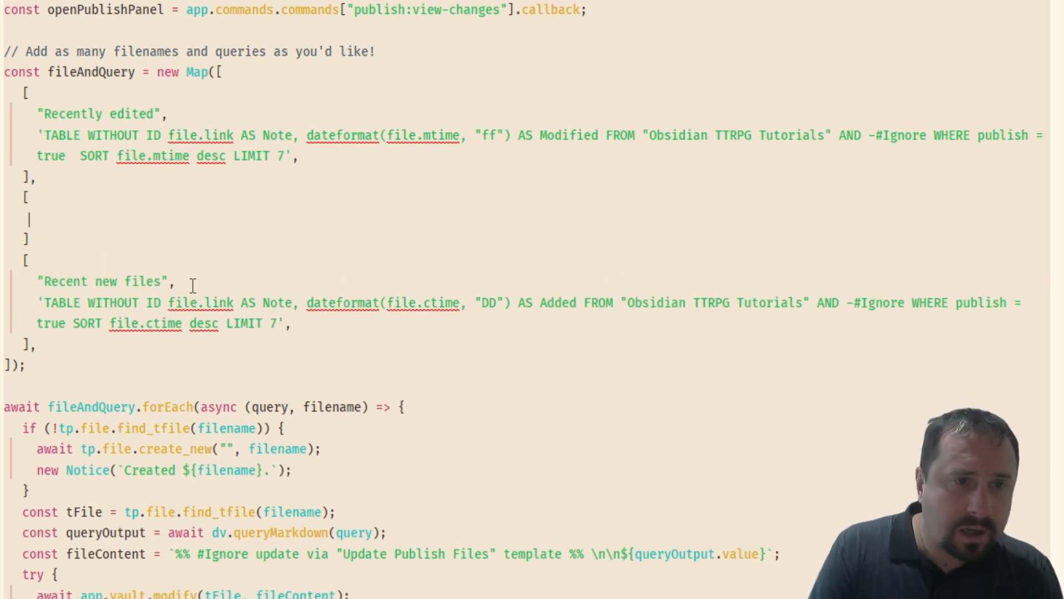
Step: Enter "Player List" in quotes followed by a comma as the new entry's file name, indented like the other entries
key(shift+Left)
key(shift+Left)
key(shift+Left)
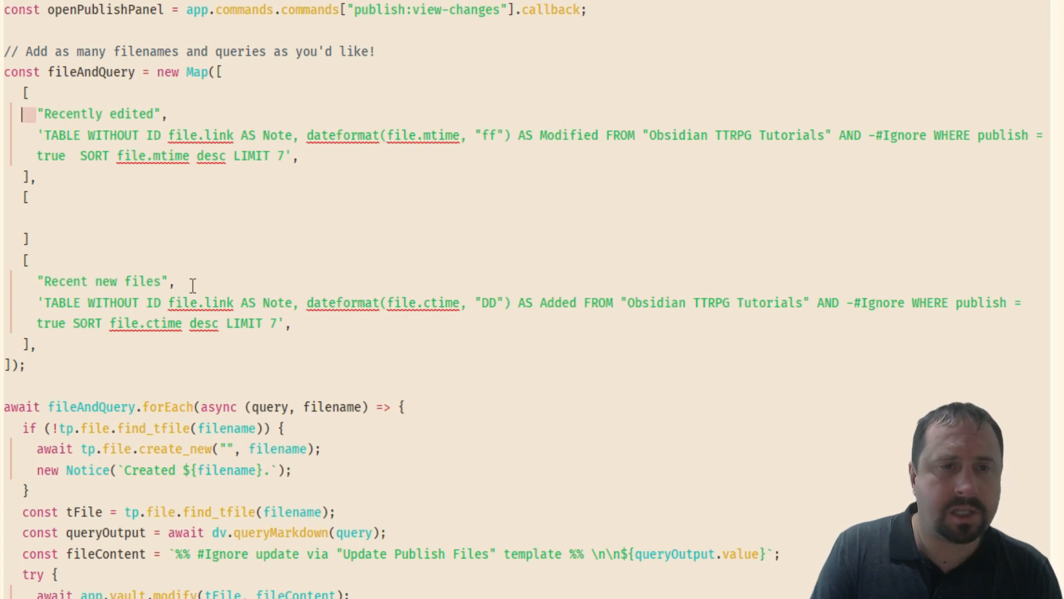
key(Right)
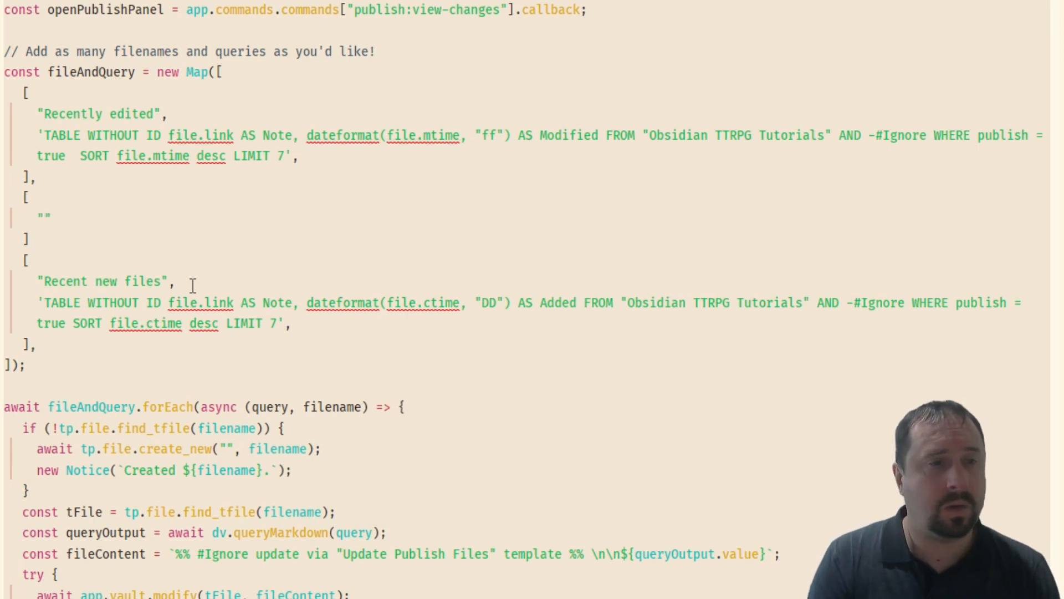
text(Player List)
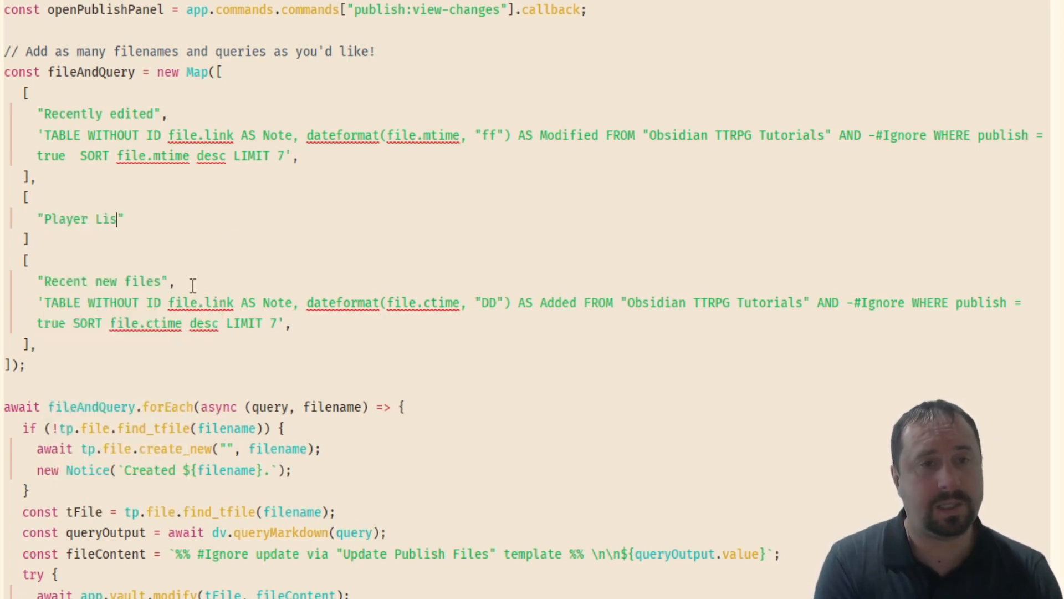
key(Escape)
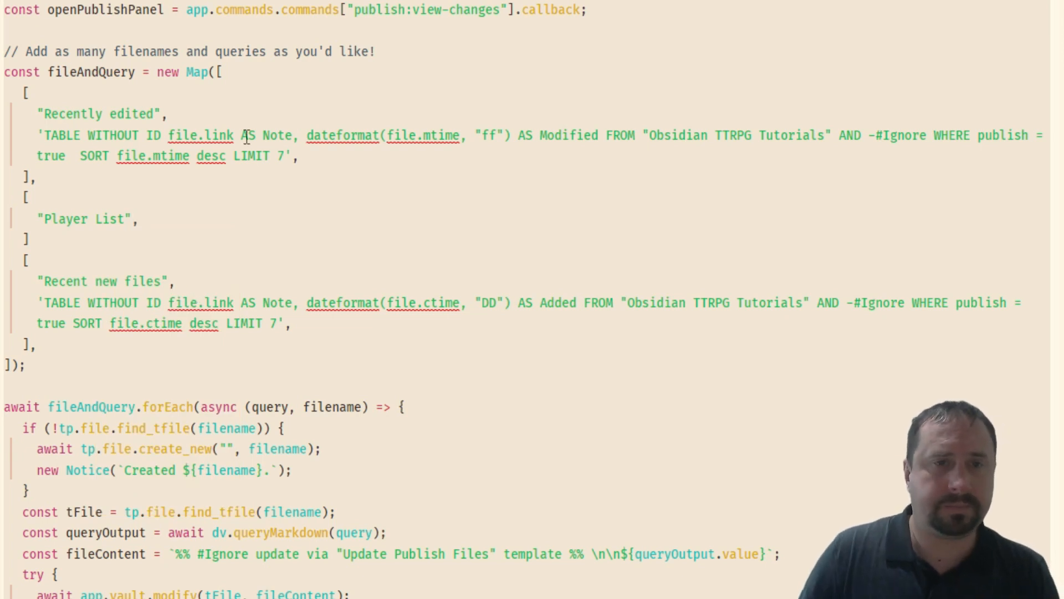
Step: Highlight the "Recently edited" and "Player List" name lines to compare them, and put the cursor after the "Player List" comma
drag(180, 115, 44, 115)
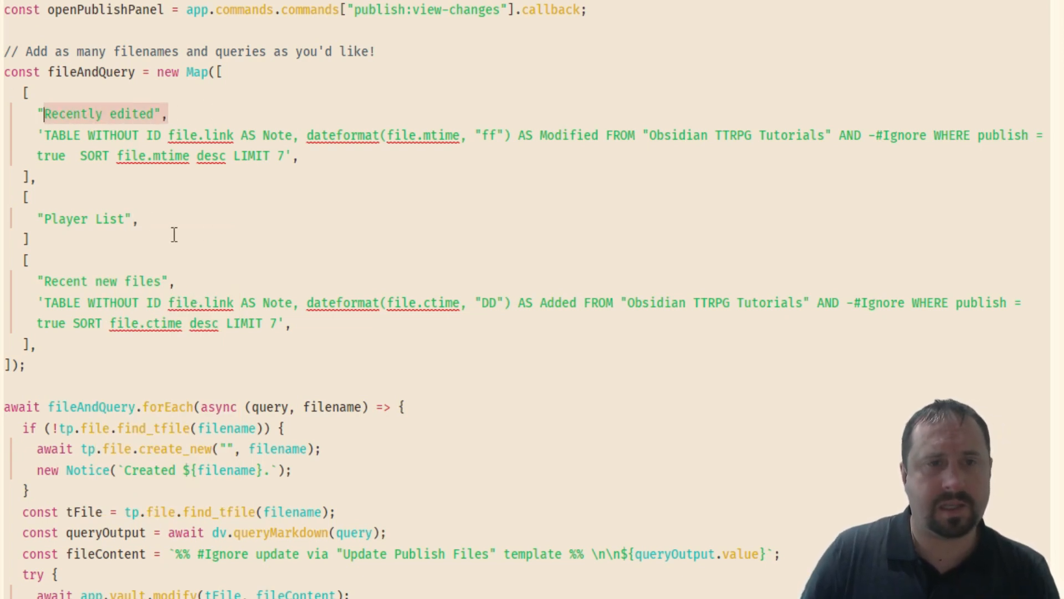
drag(145, 221, 17, 225)
click(157, 215)
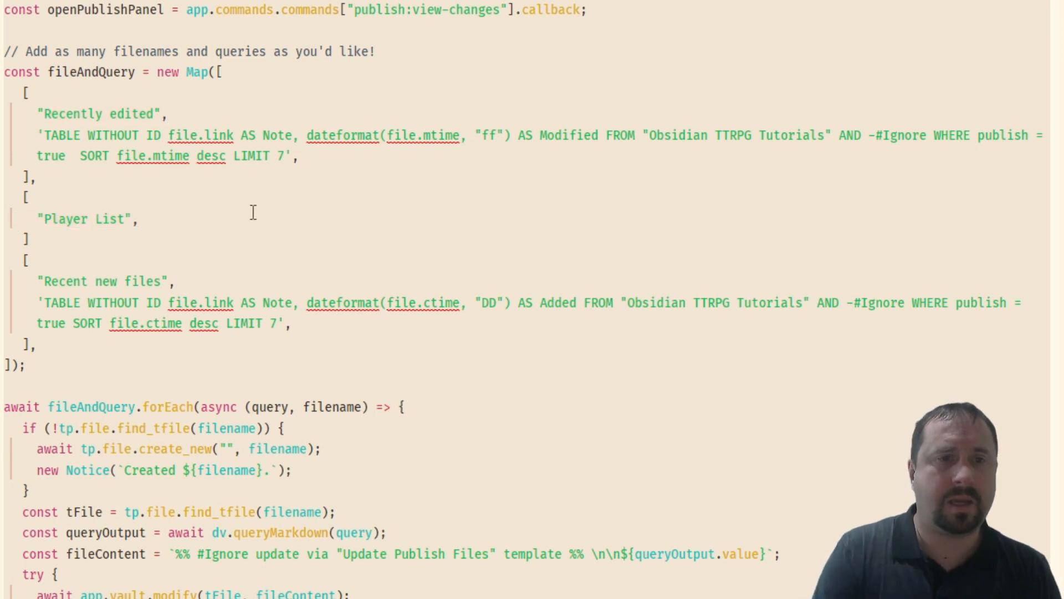
Step: Paste the copied player query between single quotes on a new line below "Player List" in the new entry
key(Return)
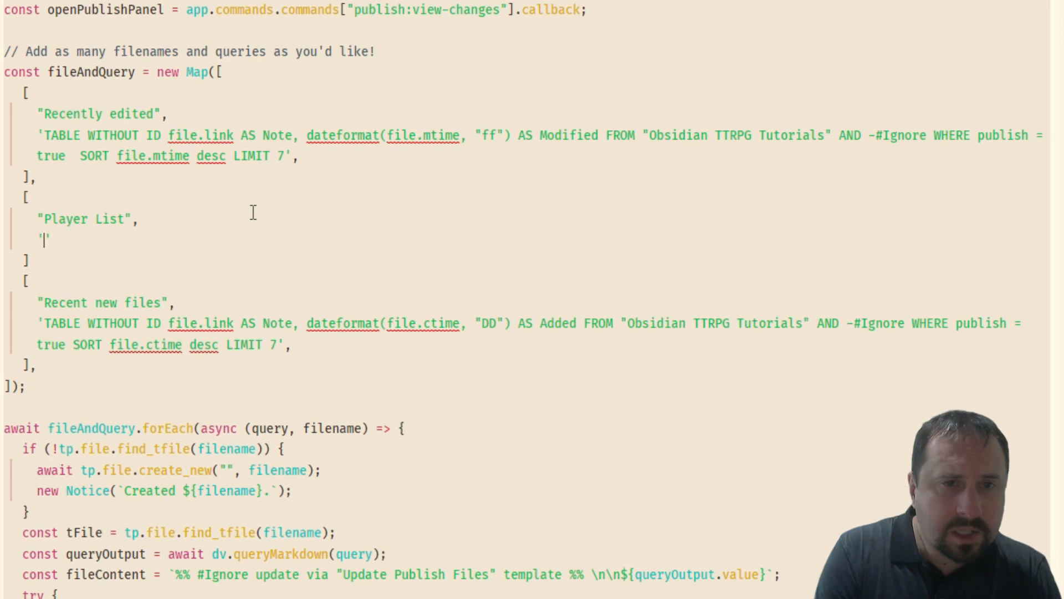
text(')
key(Return)
key(ctrl+v)
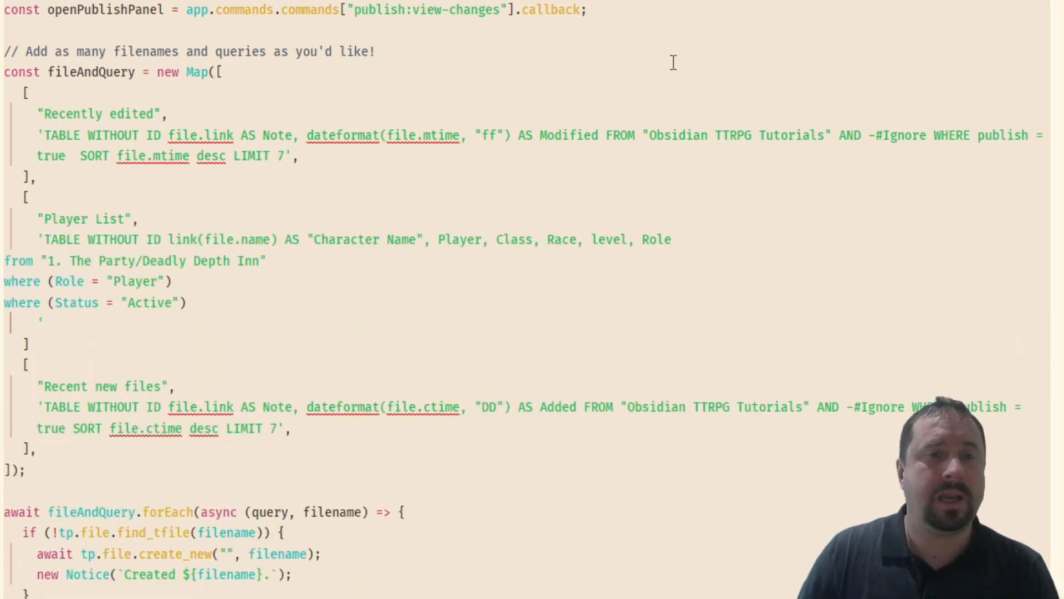
Step: Join the pasted player query's from and where clauses into one continuous line separated by single spaces, like the "Recently edited" query
click(287, 159)
drag(289, 161, 265, 136)
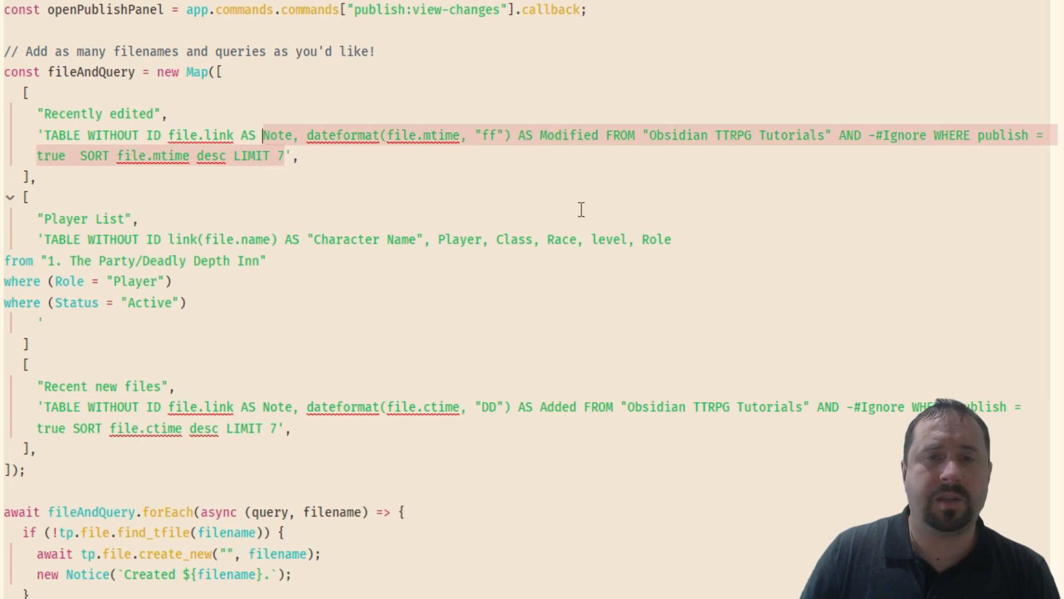
click(703, 250)
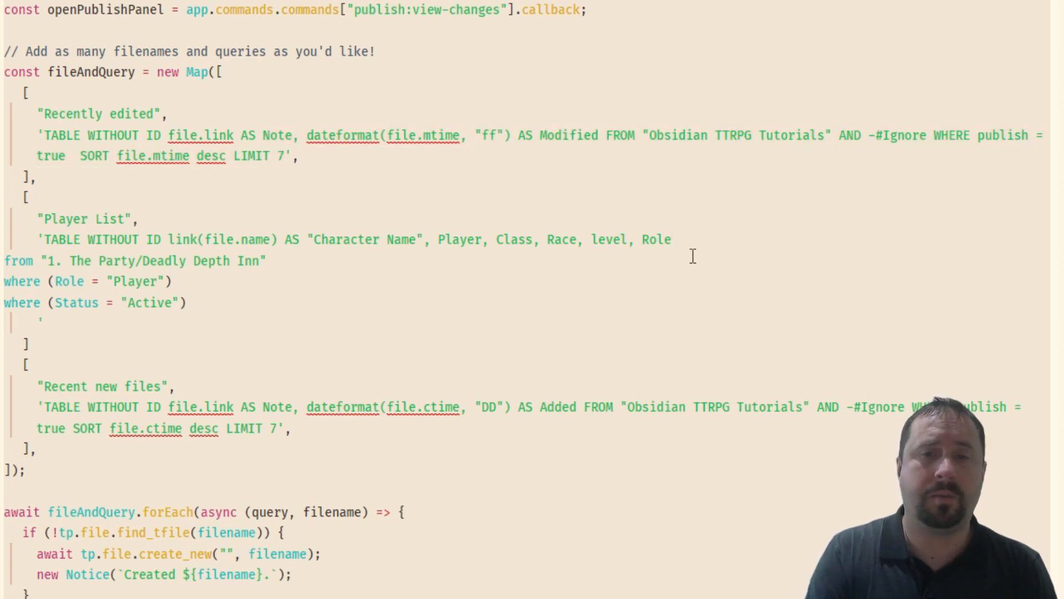
key(Delete)
key(Delete)
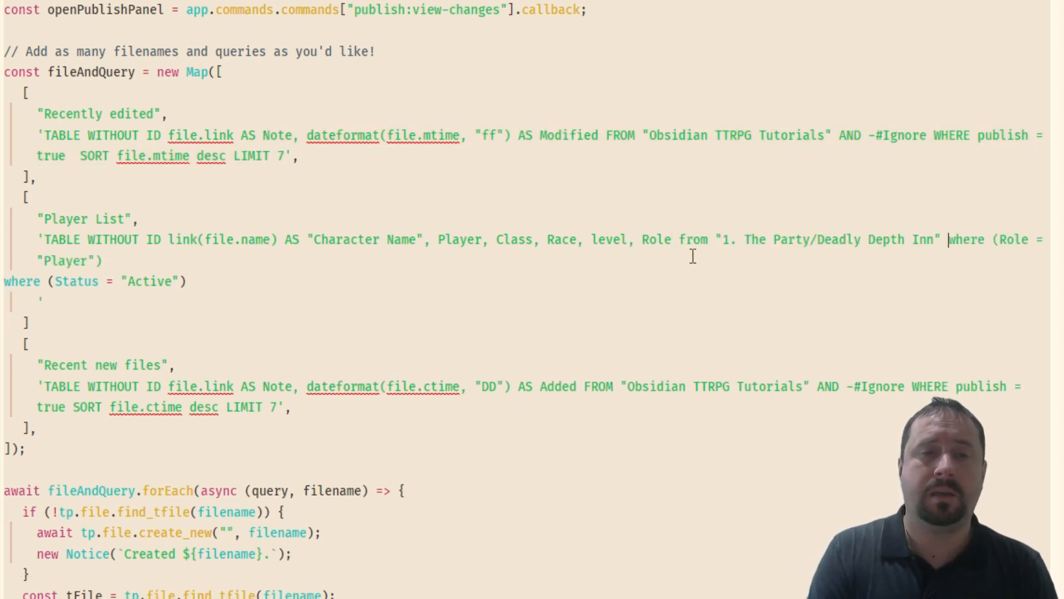
key(Delete)
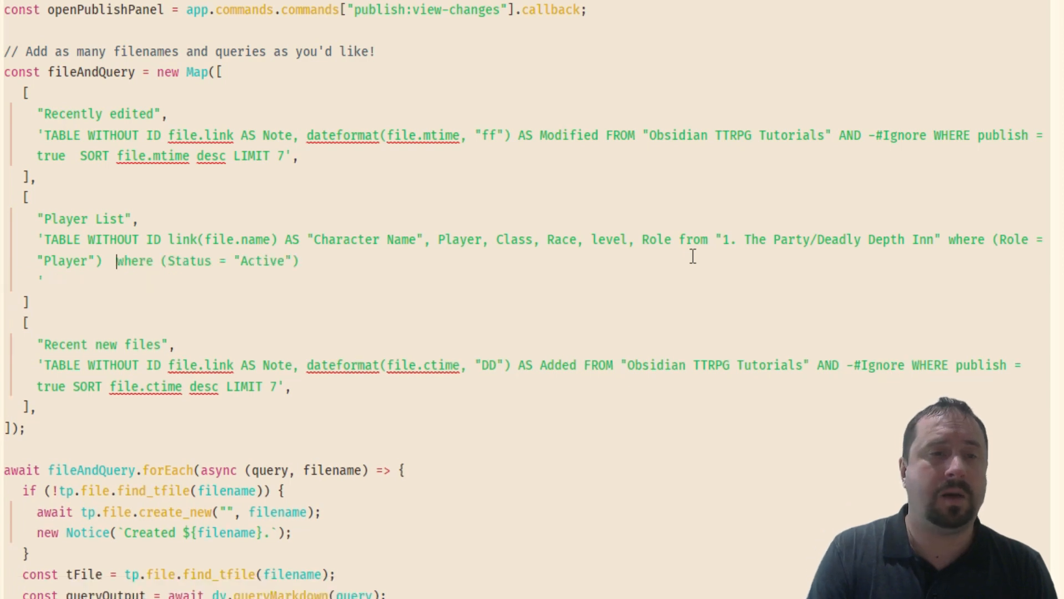
key(BackSpace)
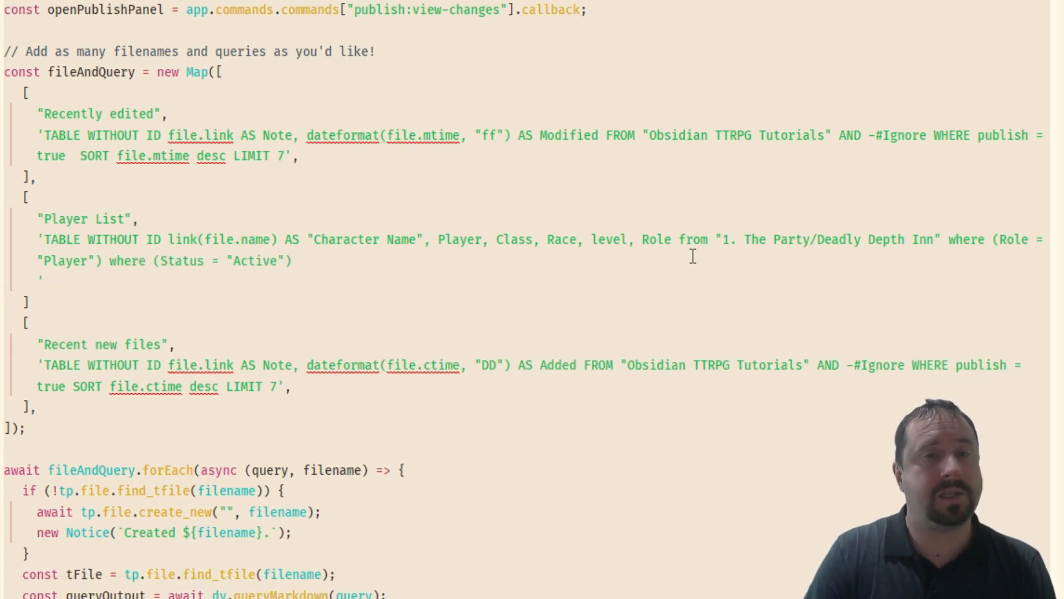
Step: End the player query with a single quote and comma, remove the stray quote line, and add a comma after the entry's closing bracket
drag(308, 162, 285, 157)
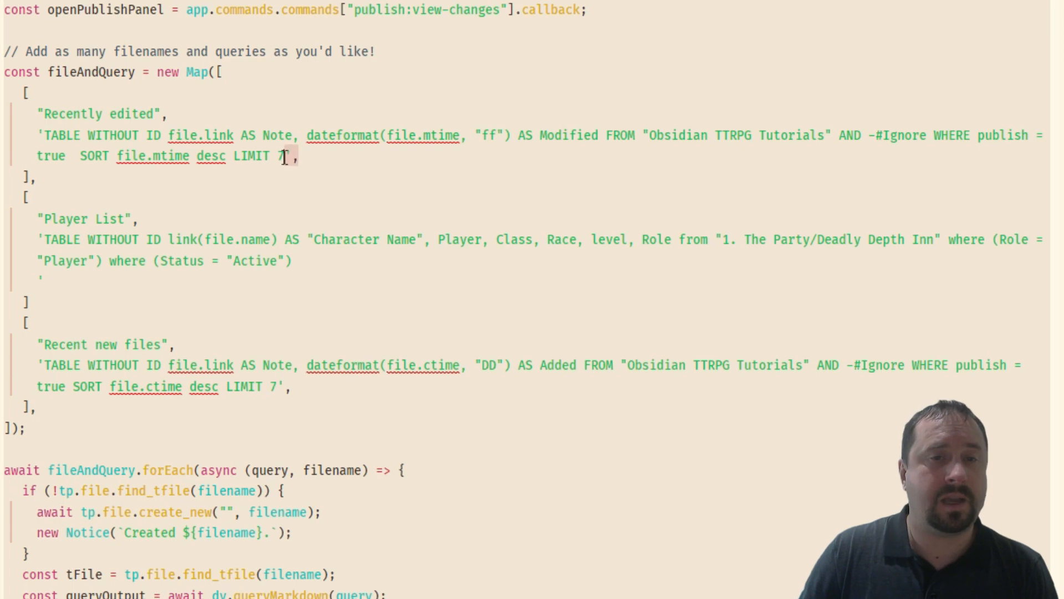
click(364, 266)
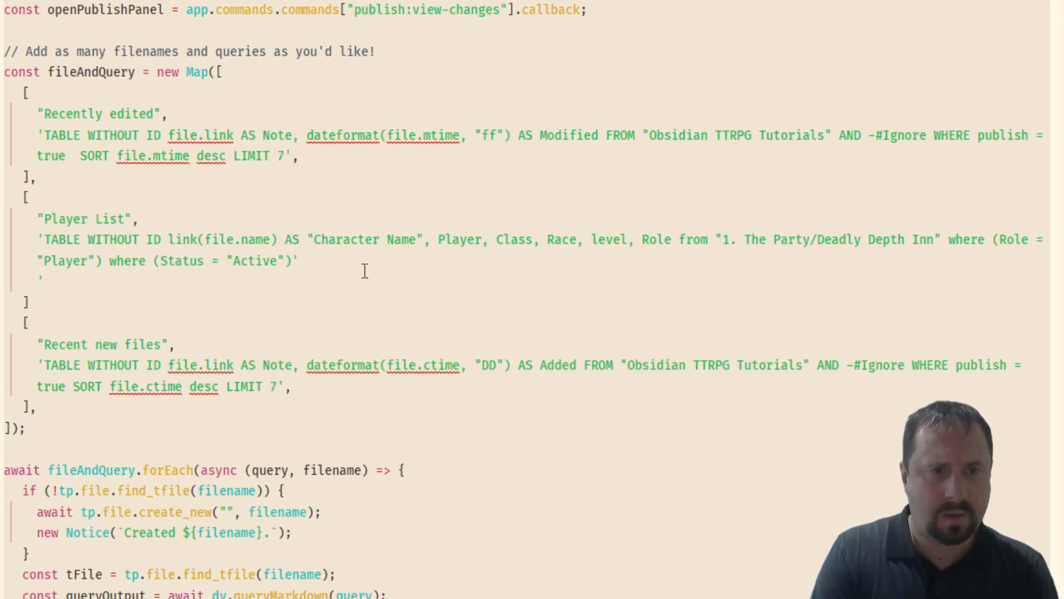
key(Delete)
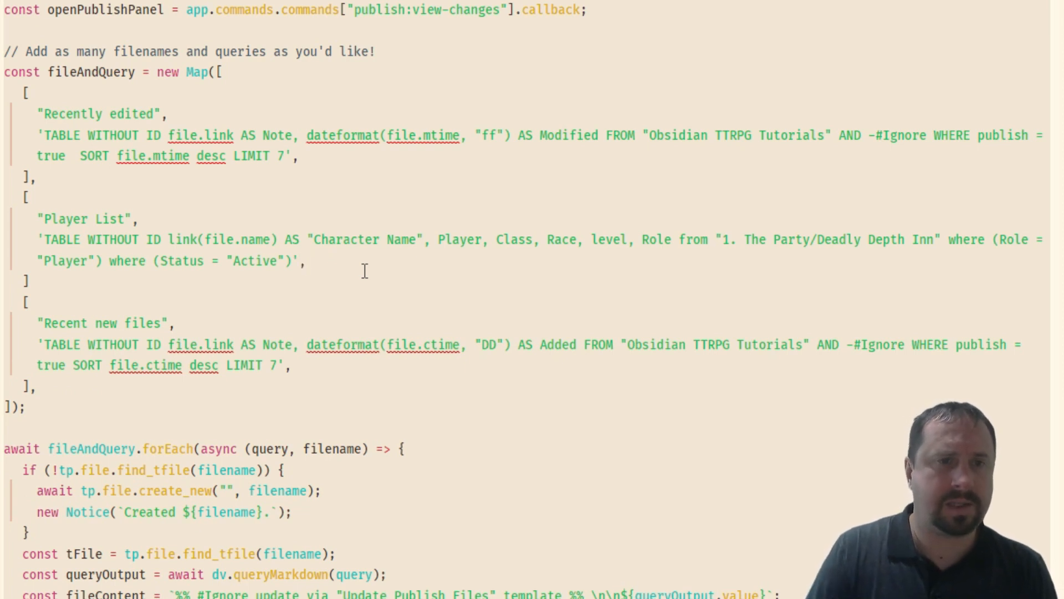
click(52, 280)
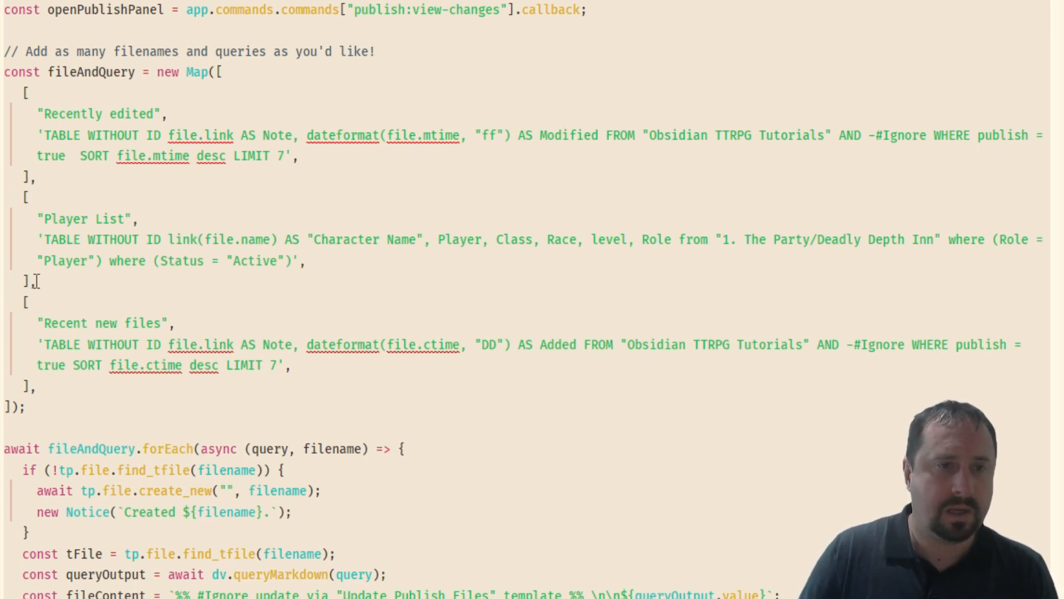
Step: Highlight the "Player List" entry's bracketed block, query text and file name to review its structure
drag(52, 283, 7, 92)
drag(44, 282, 7, 198)
drag(292, 259, 45, 240)
drag(126, 220, 45, 221)
click(408, 223)
Step: Examine the rest of the template script, highlighting the fileContent string with the #Ignore comment and queryOutput value
scroll(410, 224, down, 10)
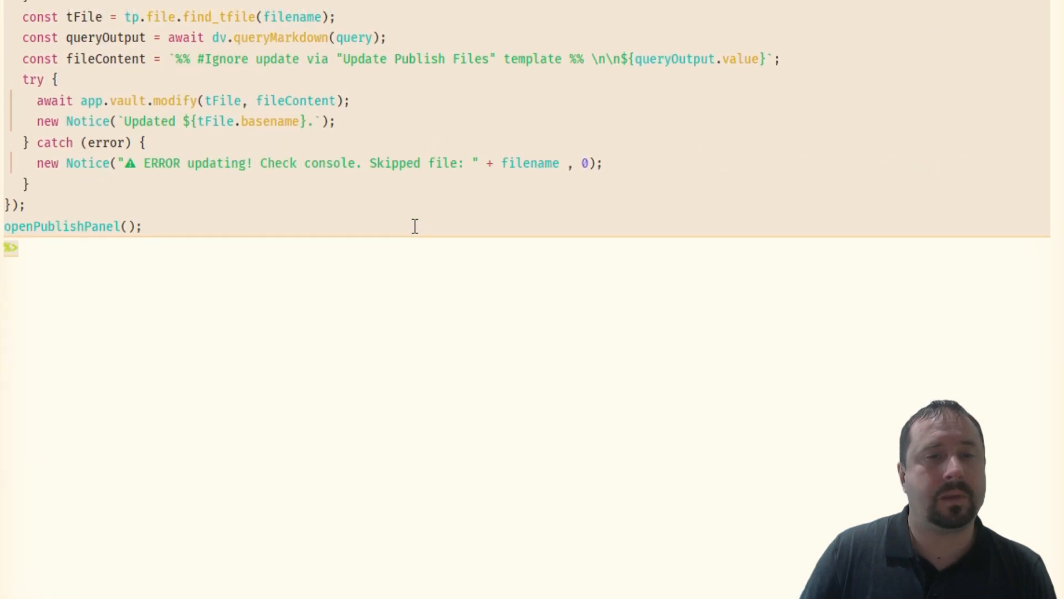
scroll(415, 227, up, 10)
scroll(421, 232, down, 5)
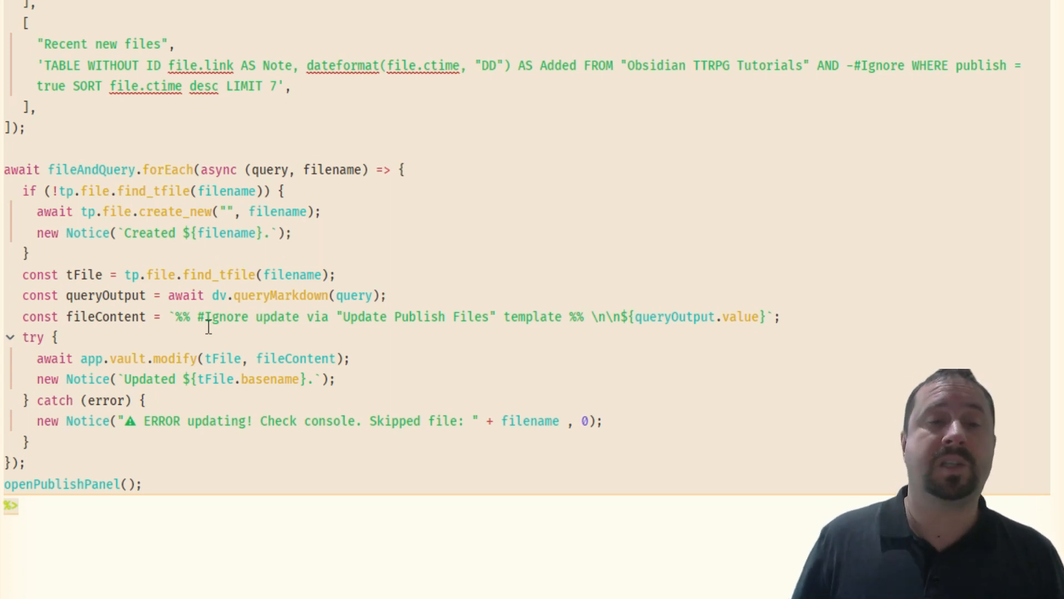
drag(175, 317, 758, 321)
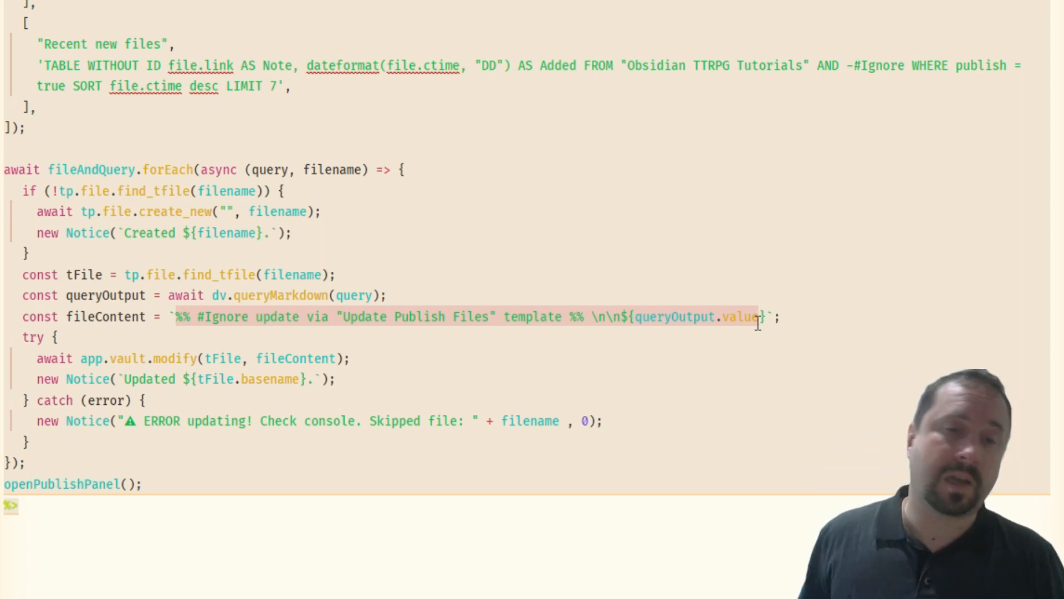
click(617, 128)
scroll(641, 138, up, 5)
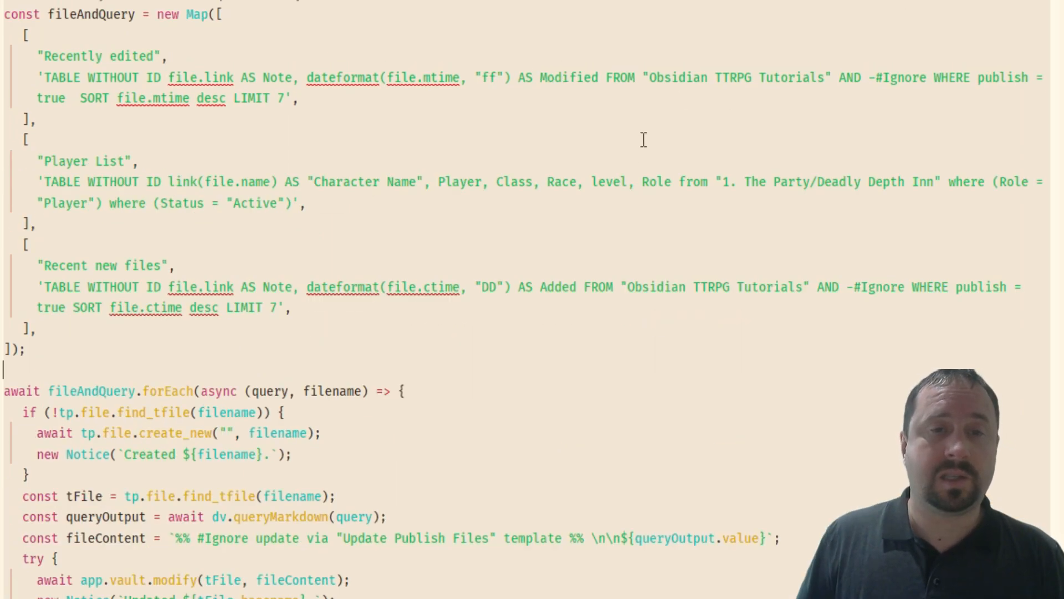
scroll(646, 144, down, 4)
scroll(786, 74, up, 4)
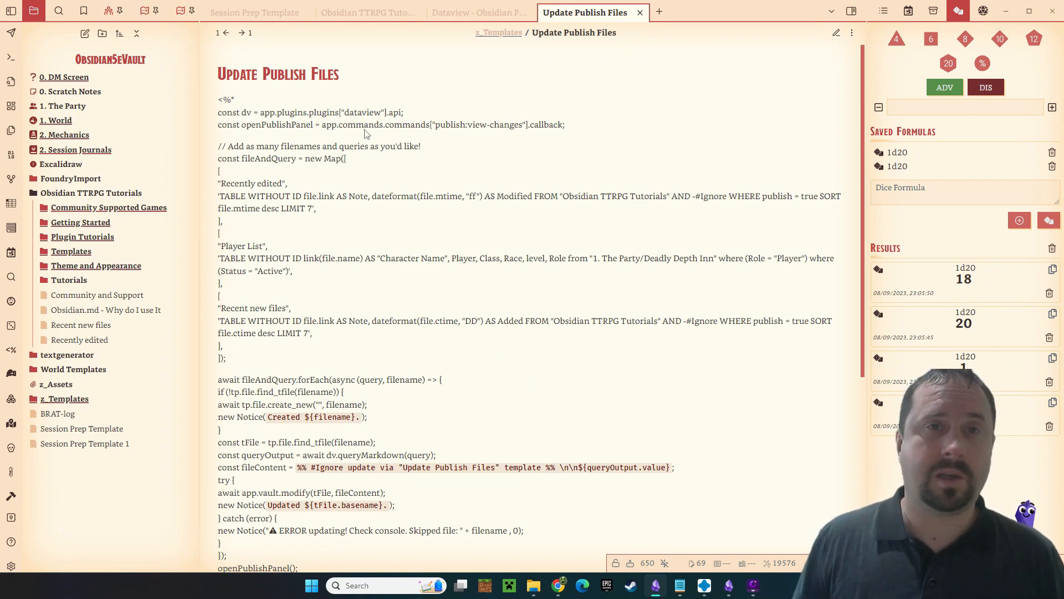
Step: Show the Obsidian TTRPG Tutorials note in reading view and publish the deletion of the Player List file to the site
click(366, 12)
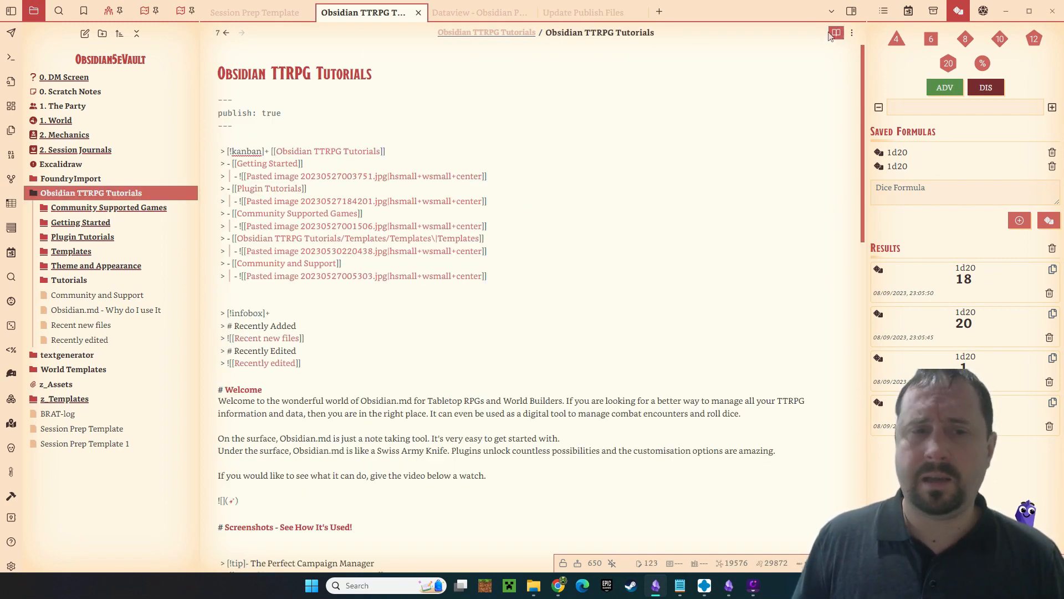
click(837, 33)
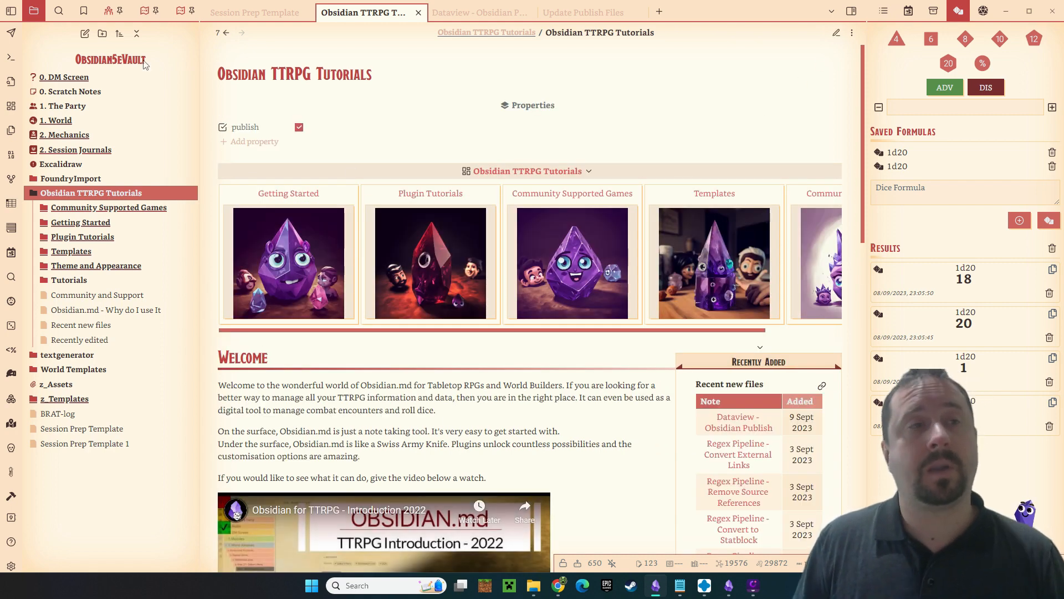
click(11, 34)
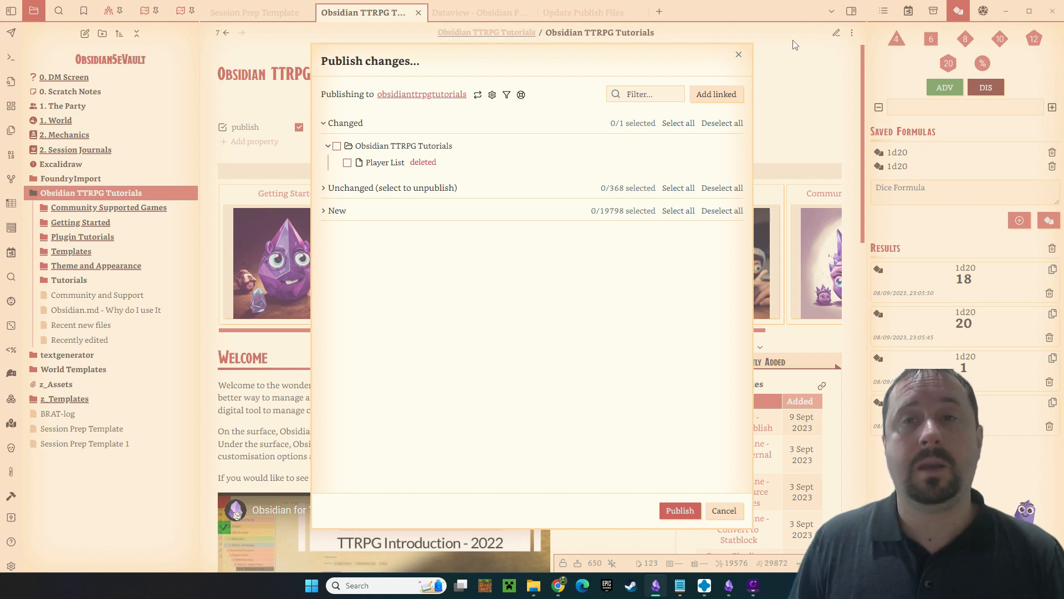
click(347, 162)
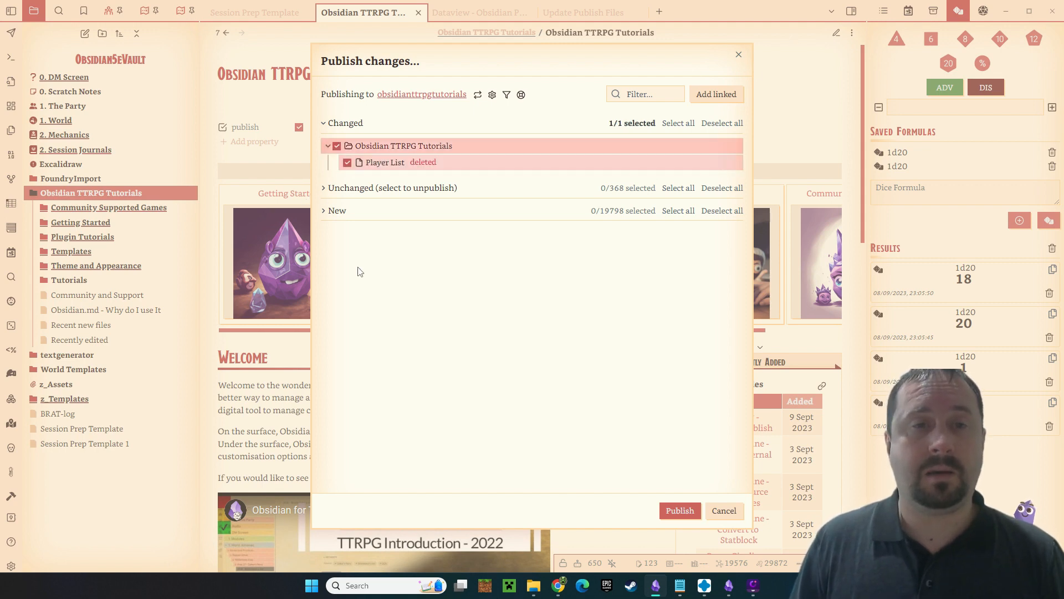
click(680, 510)
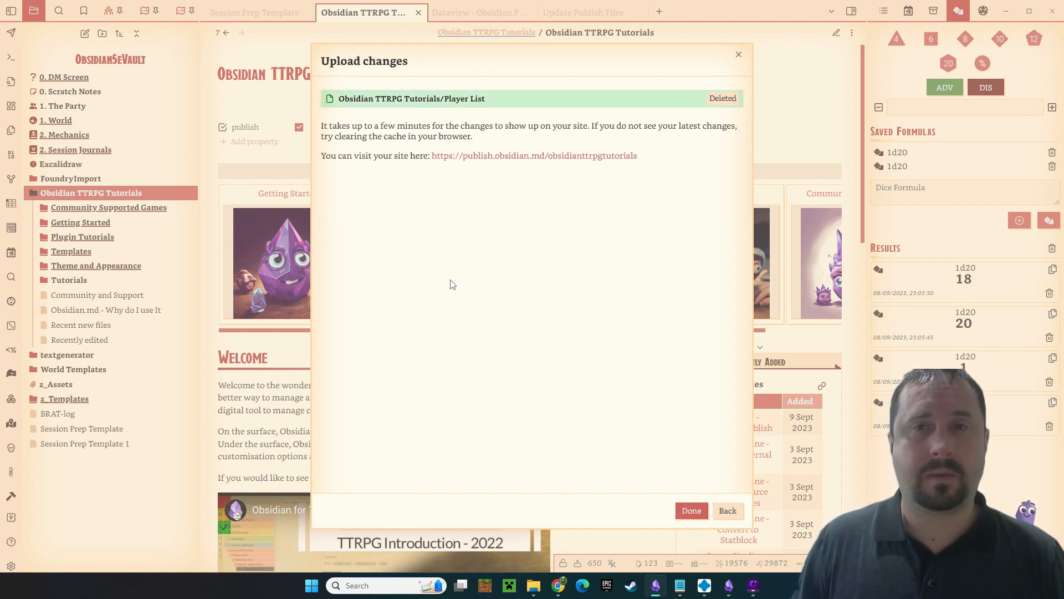
click(690, 509)
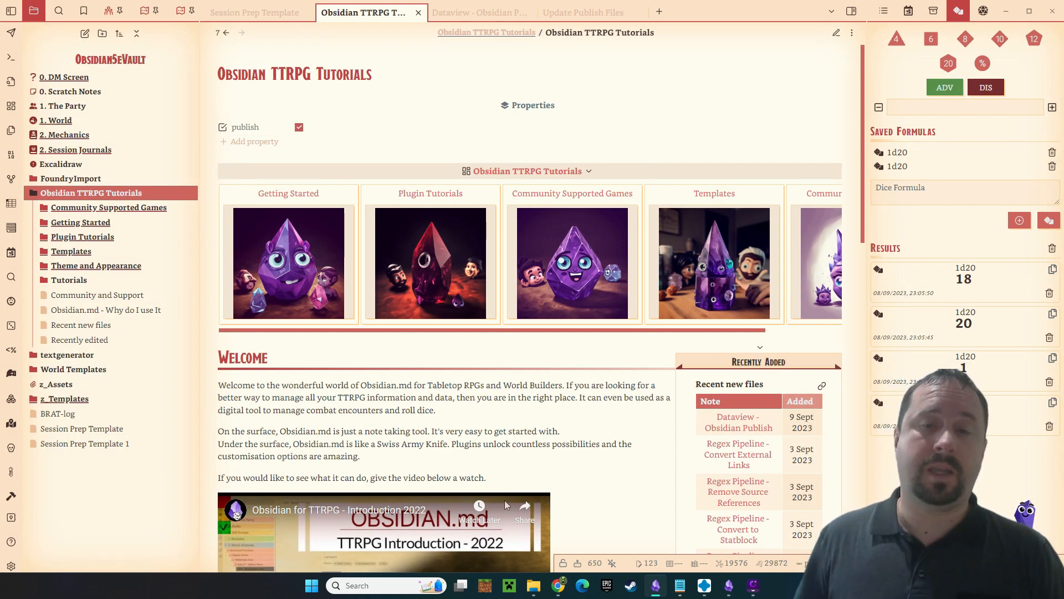
Step: Run the Update Publish Files template from the Obsidian TTRPG Tutorials note and dismiss the publish dialog without publishing
scroll(577, 408, down, 1)
scroll(634, 459, up, 1)
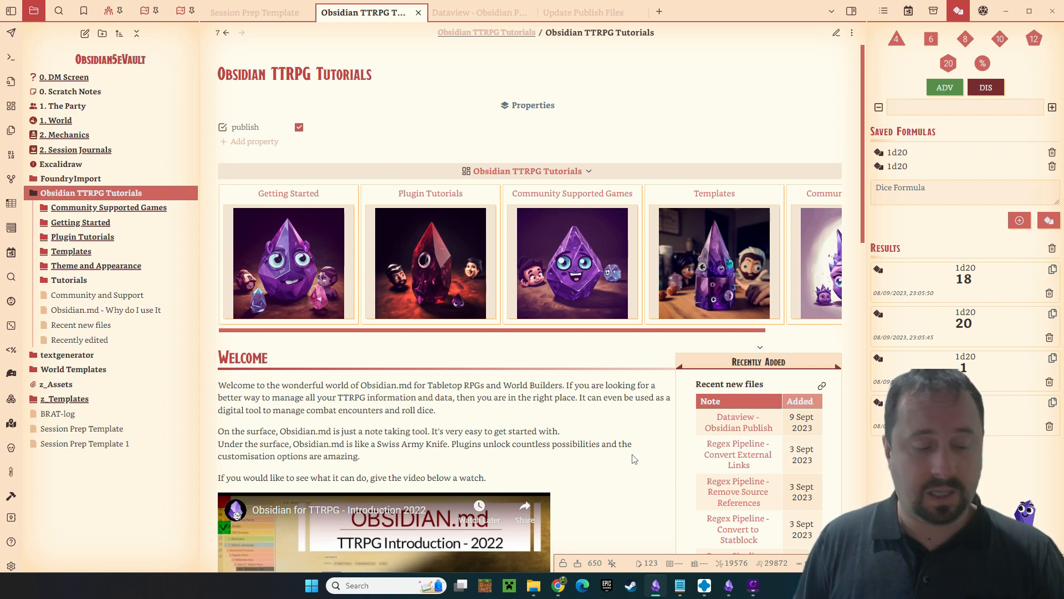
key(alt+e)
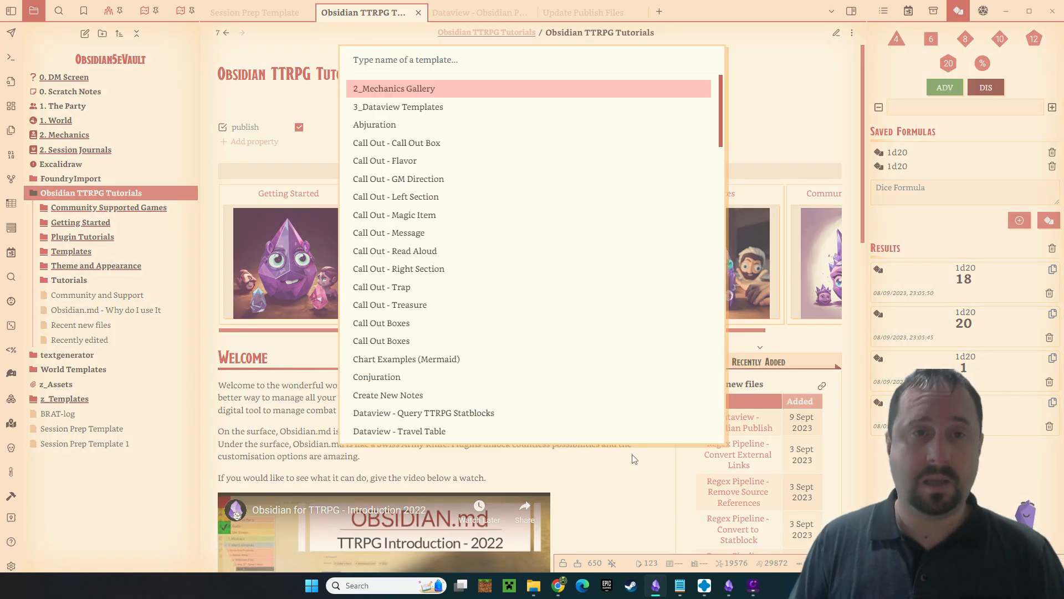
text(publi)
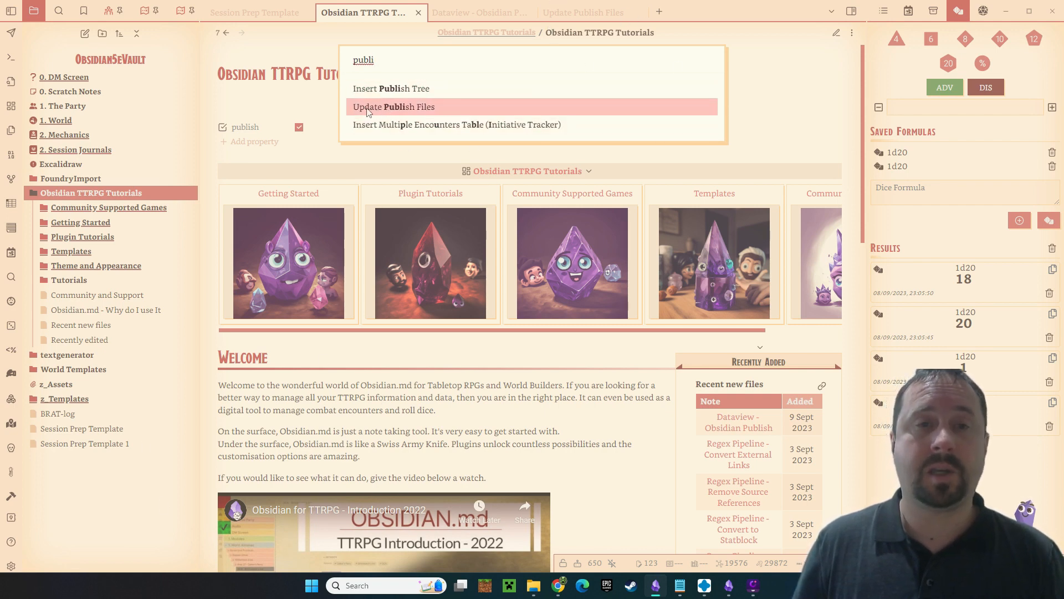
click(412, 117)
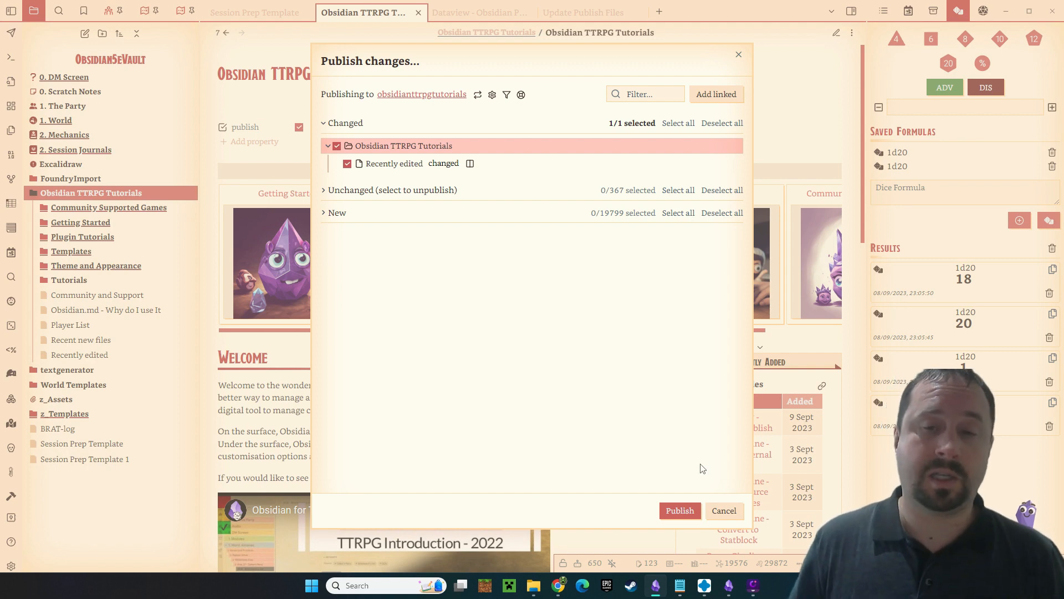
click(730, 509)
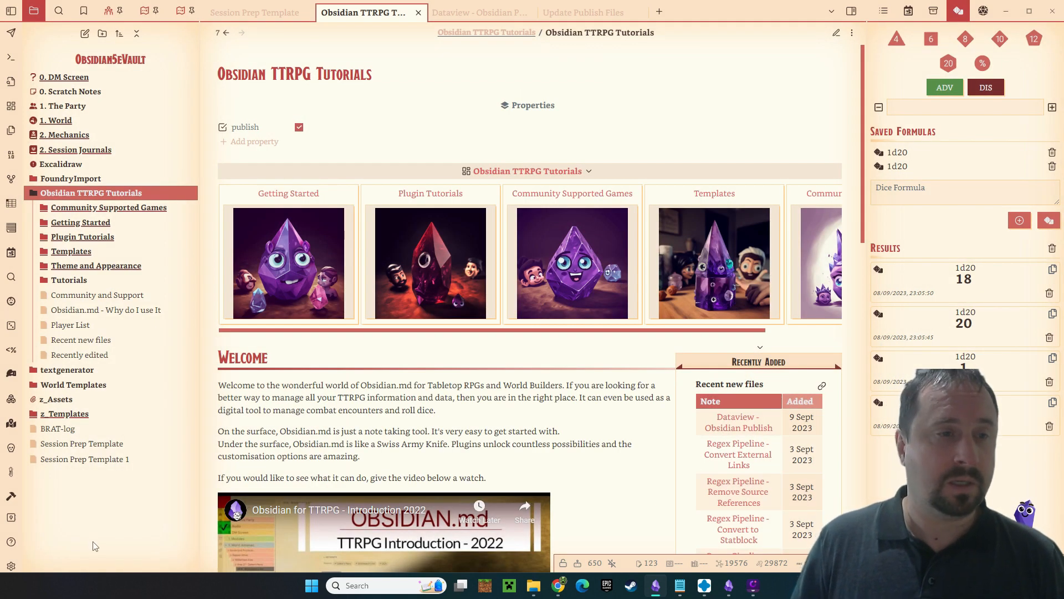
Step: Open the generated Player List note and expand the z_Templates folder to look through its files
click(71, 325)
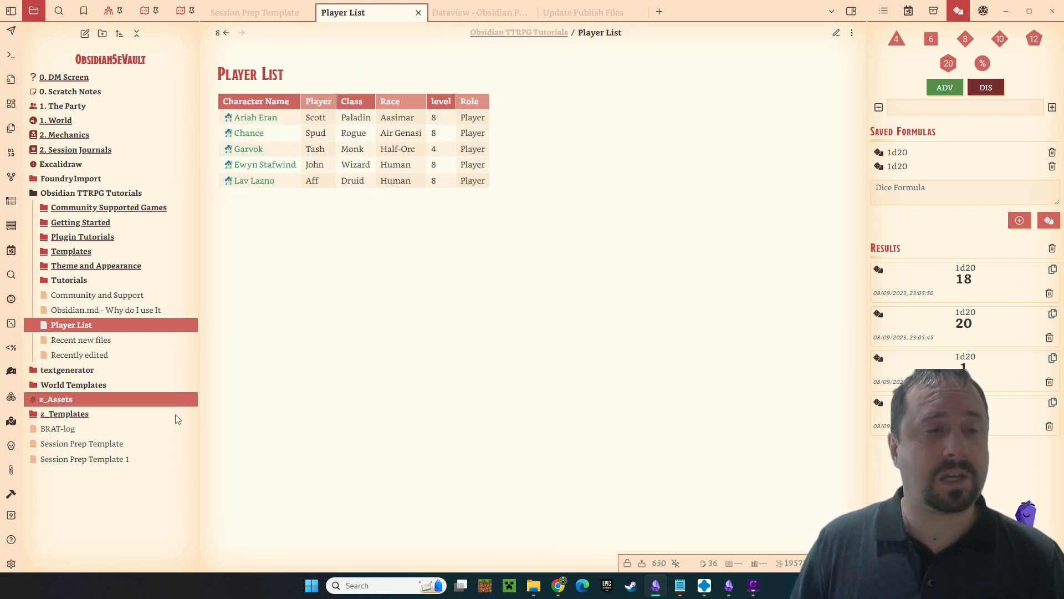
click(135, 411)
scroll(134, 412, down, 3)
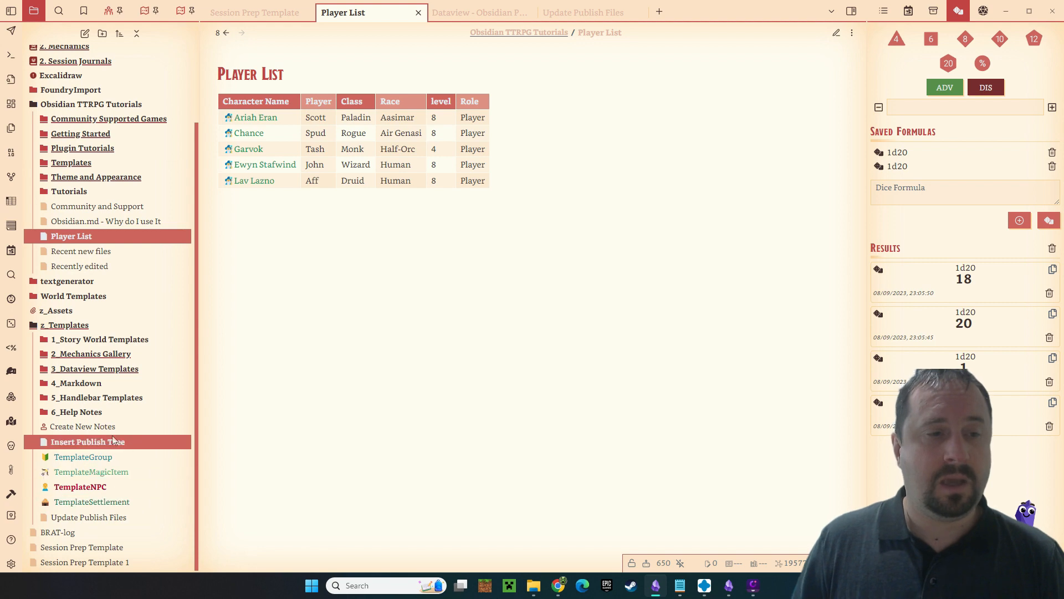
mouse_move(82, 458)
mouse_move(87, 248)
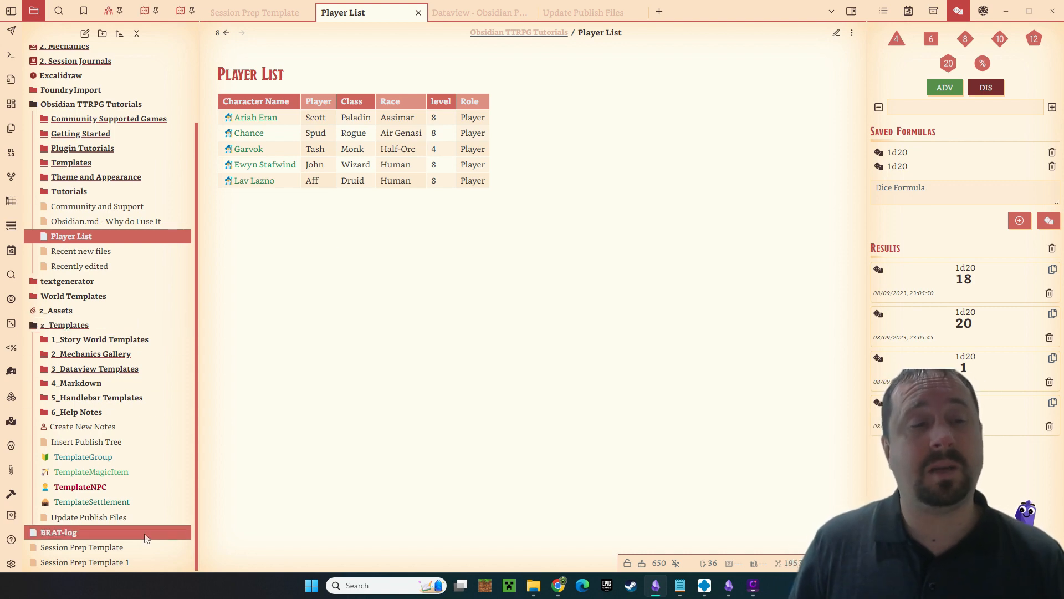
mouse_move(143, 533)
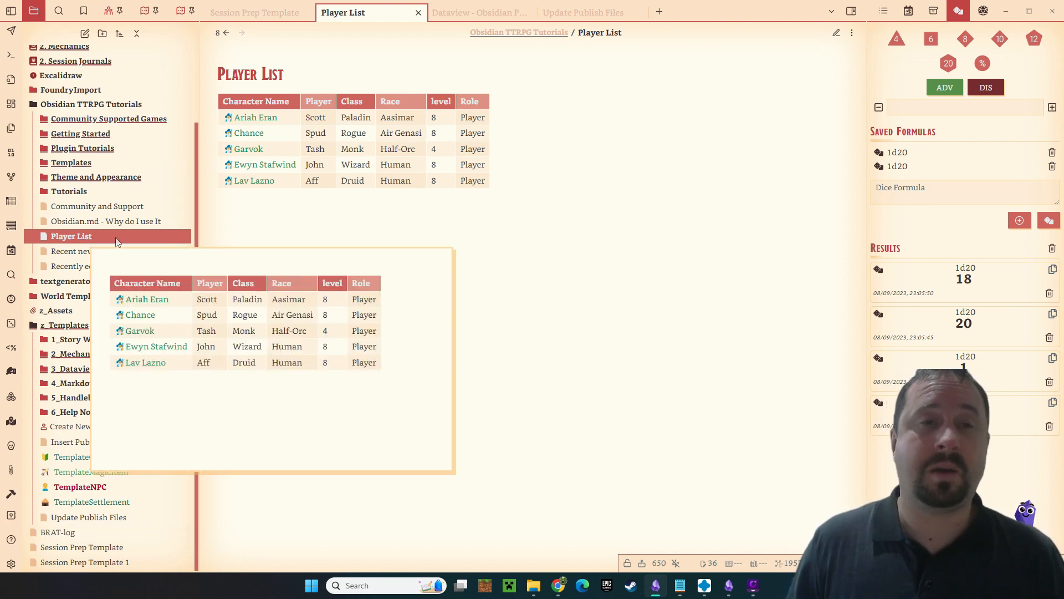
Step: Switch the Player List note between source and reading view to compare the Markdown table, ending in source view
click(836, 32)
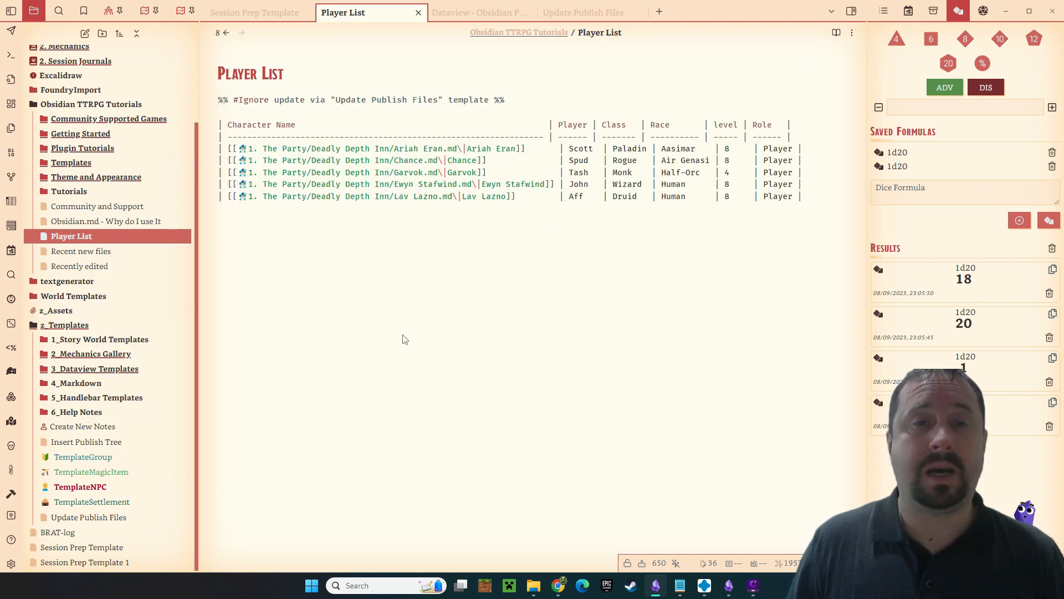
click(836, 37)
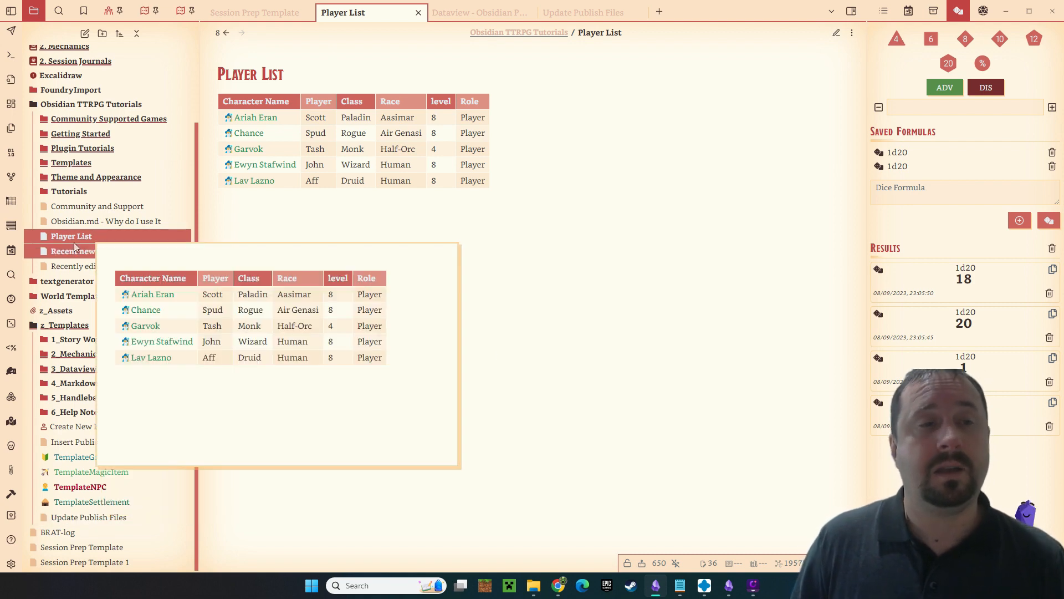
mouse_move(104, 238)
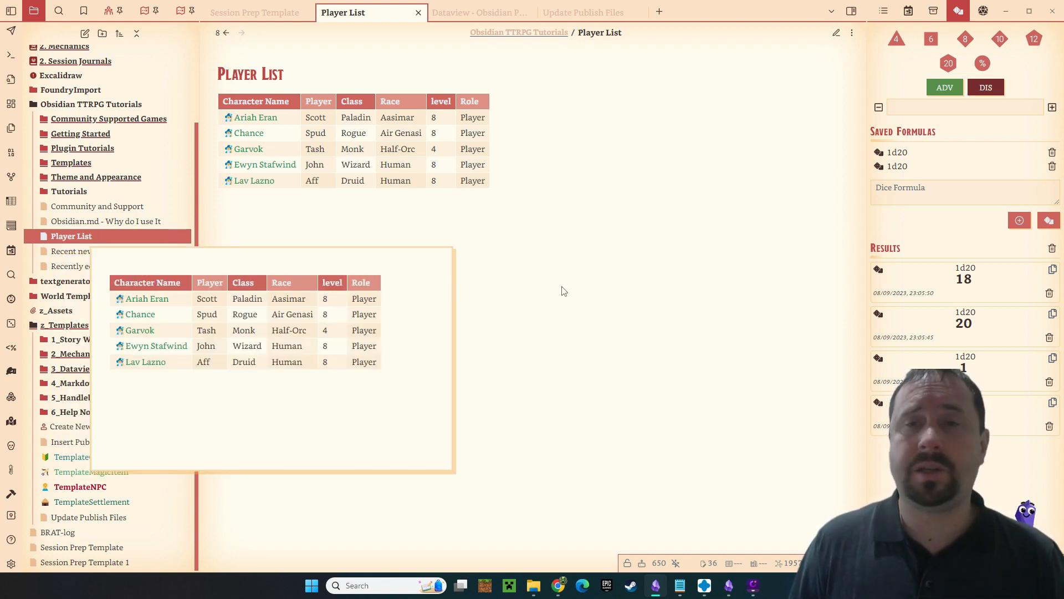
click(836, 32)
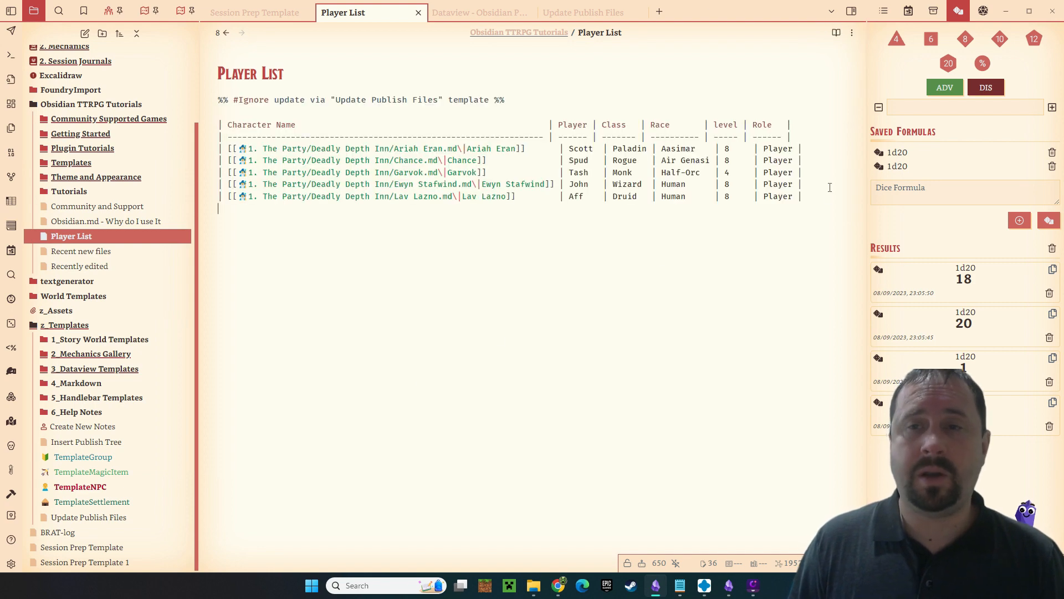
Step: Compare the Player List note's Markdown table in source view with its rendered table, ending in reading view
drag(807, 198, 172, 133)
click(531, 316)
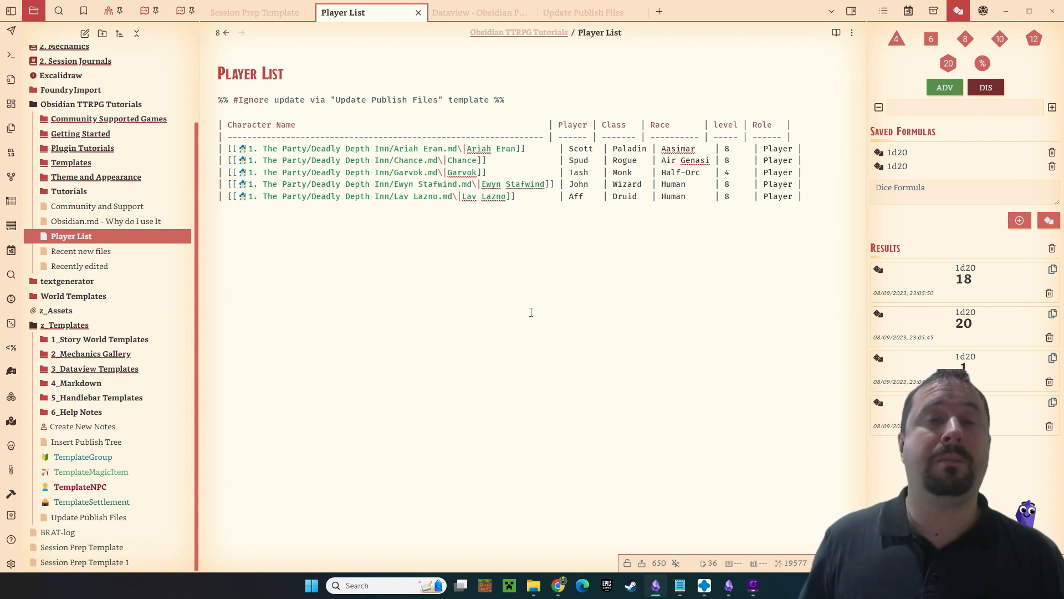
click(834, 33)
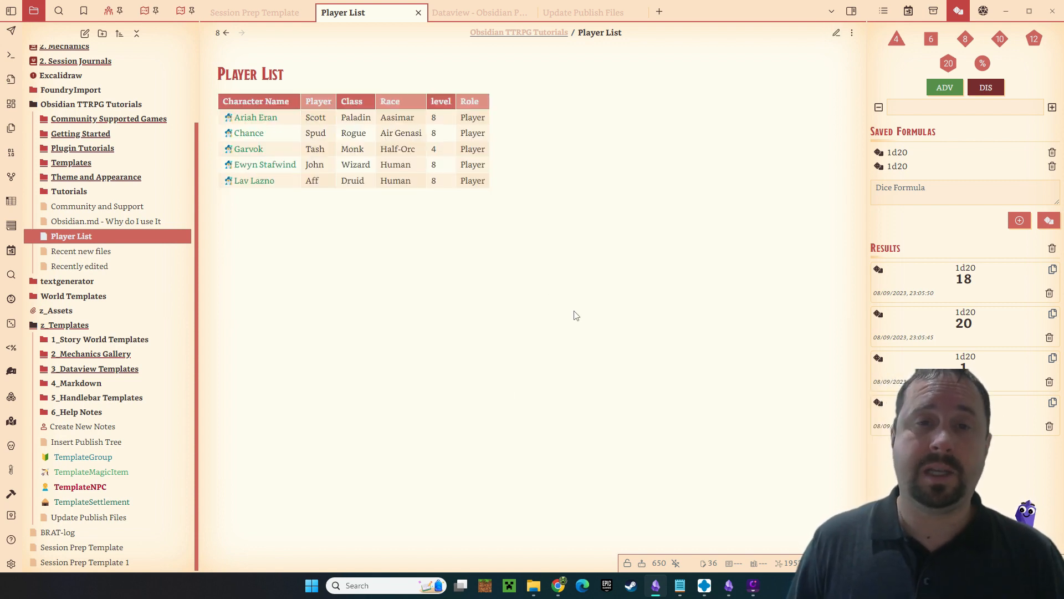
click(836, 32)
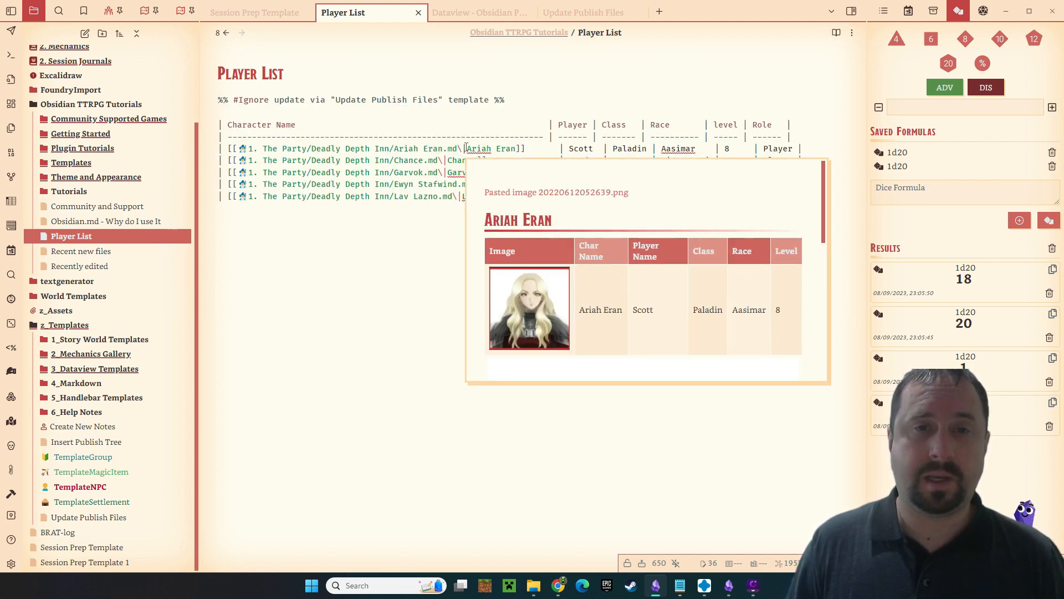
click(837, 32)
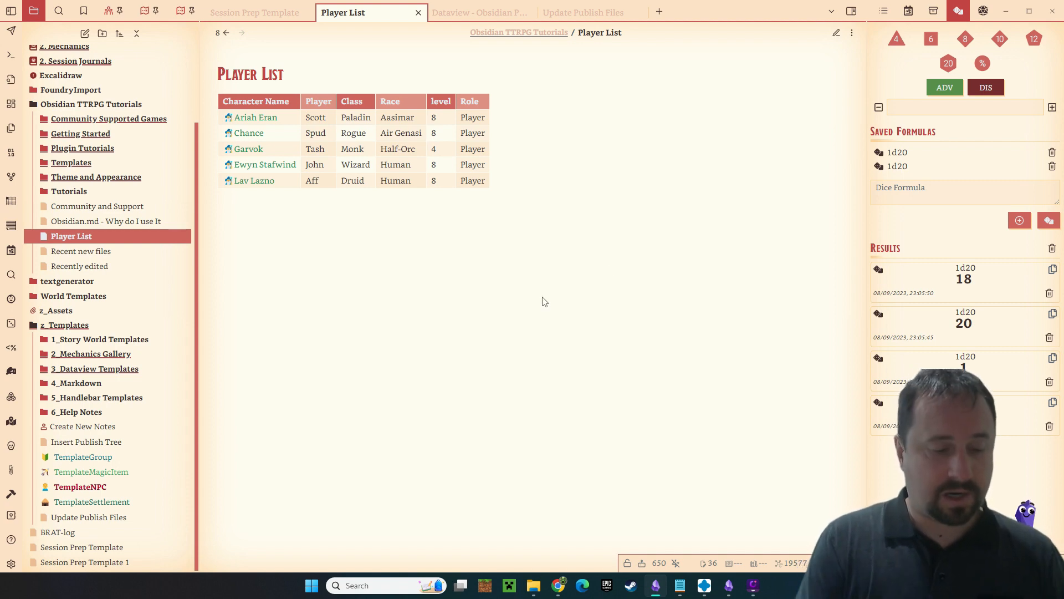
Step: Run the Update Publish Files template and publish the changed Recently edited note, requesting its linked files as well
key(alt+e)
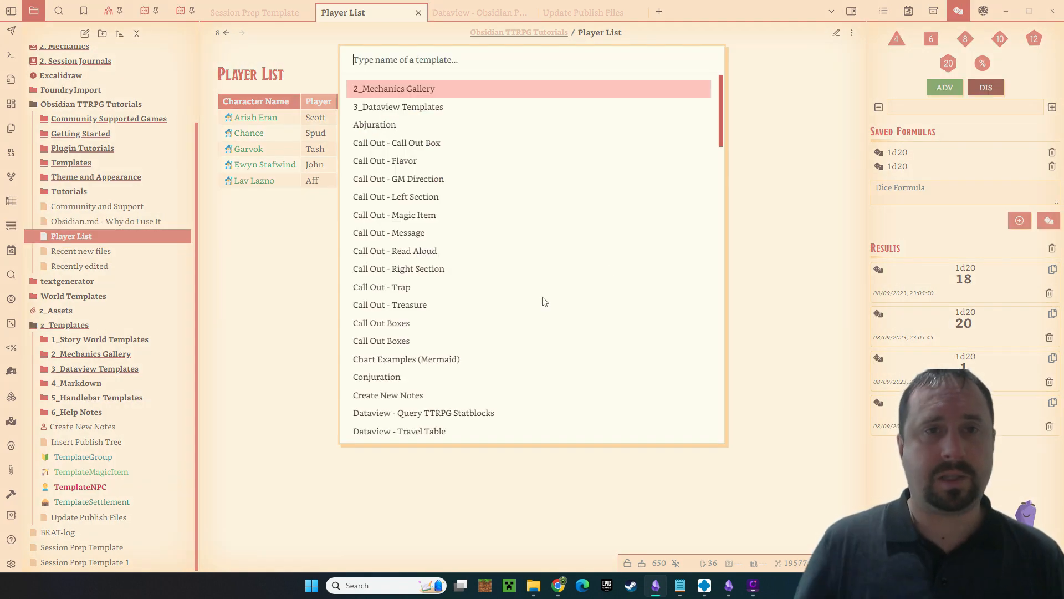
text(publish)
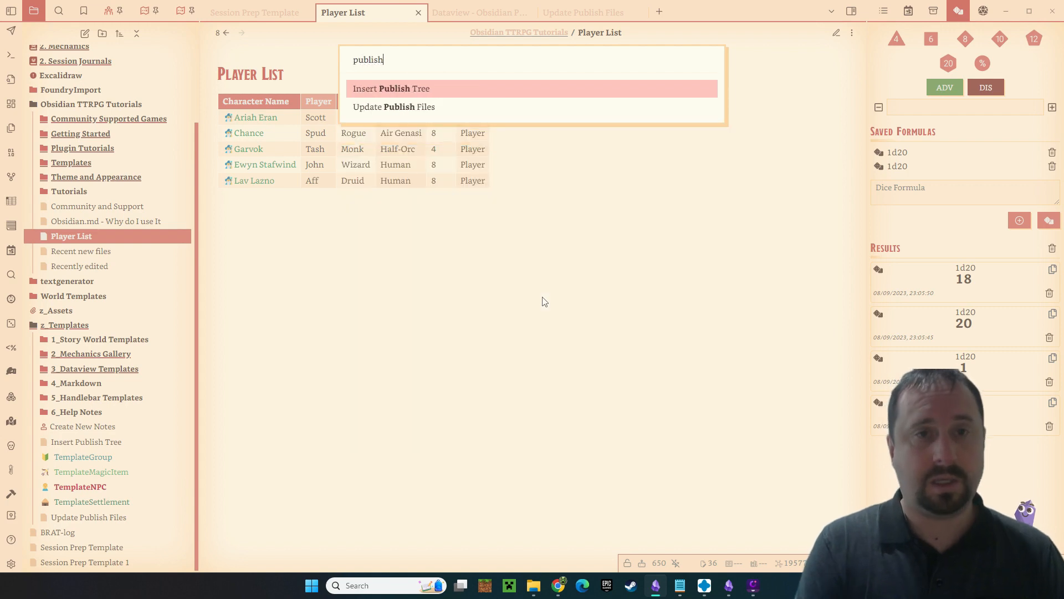
key(Down)
key(Return)
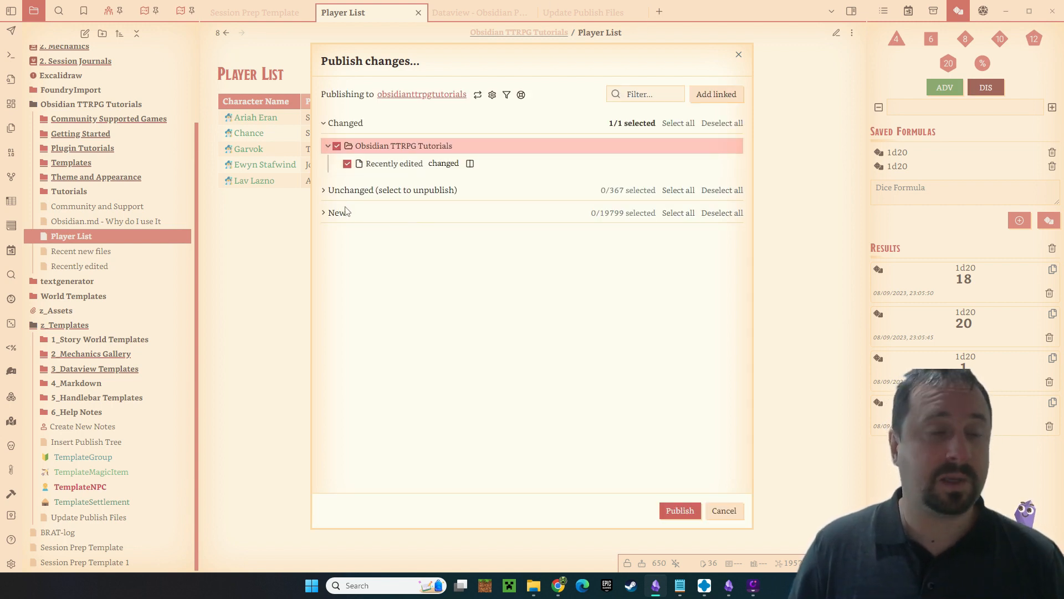
click(728, 93)
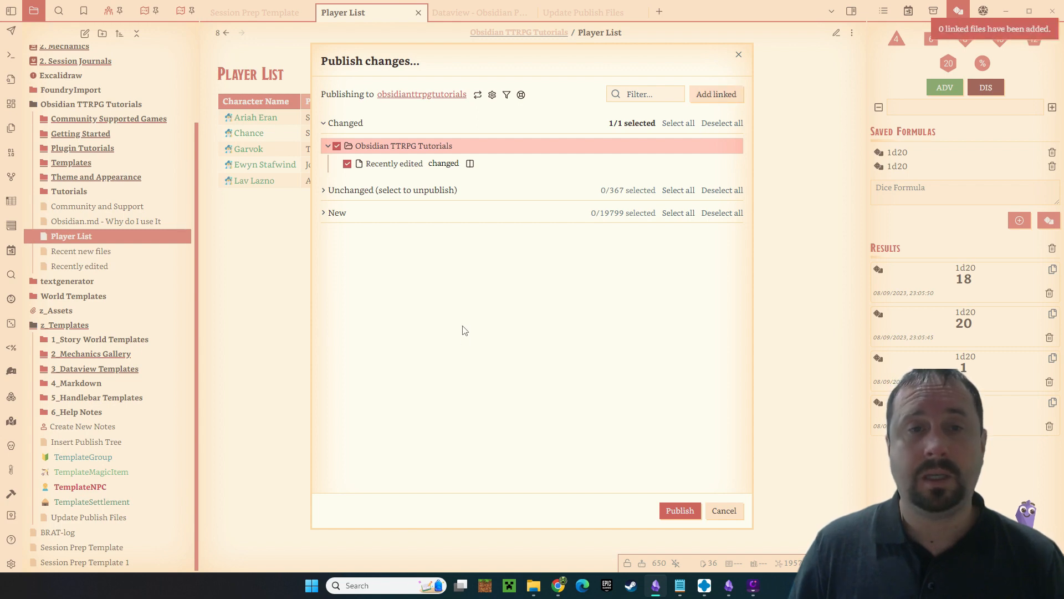
click(682, 508)
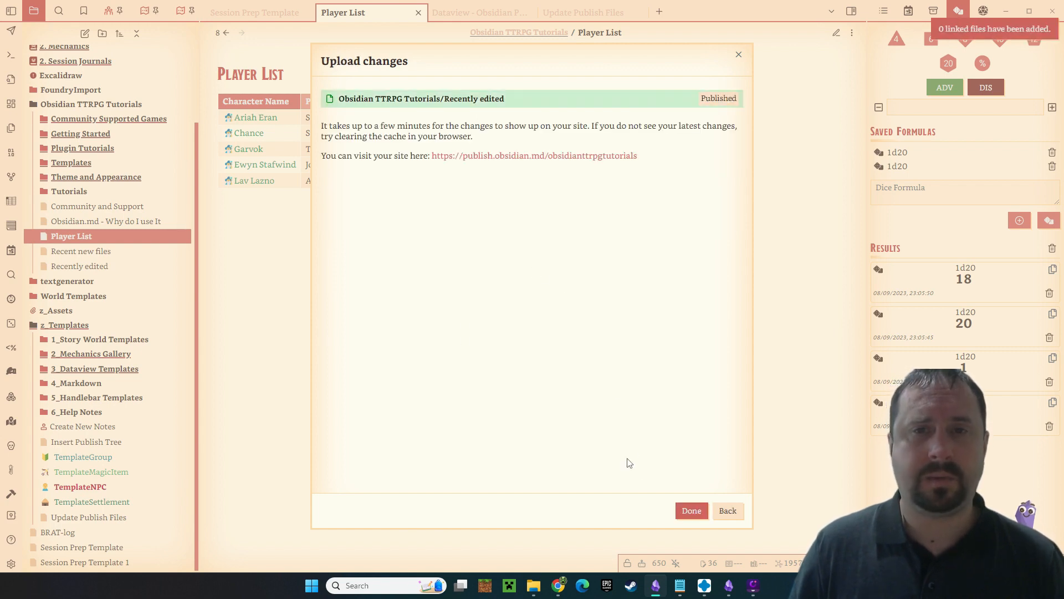
Step: Return to the publish changes list and publish the new Player List note from the Obsidian TTRPG Tutorials folder, including linked files
click(728, 510)
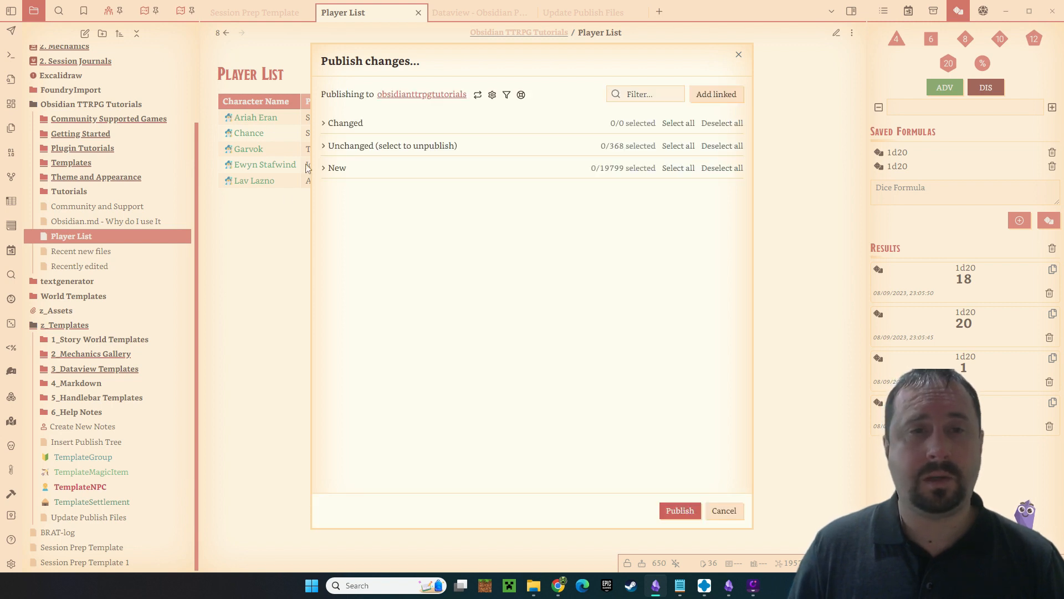
click(324, 168)
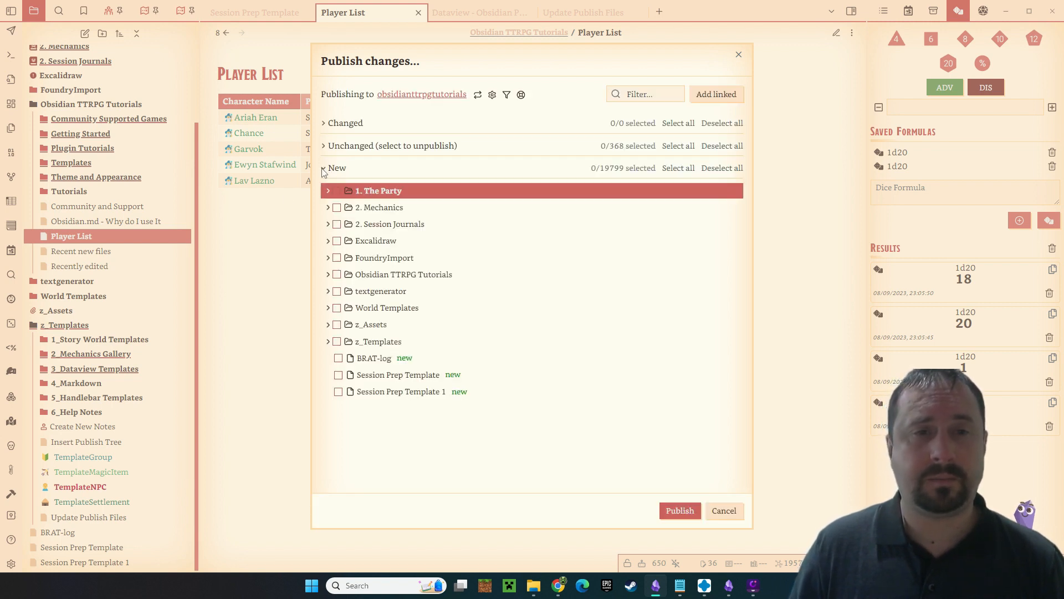
click(328, 276)
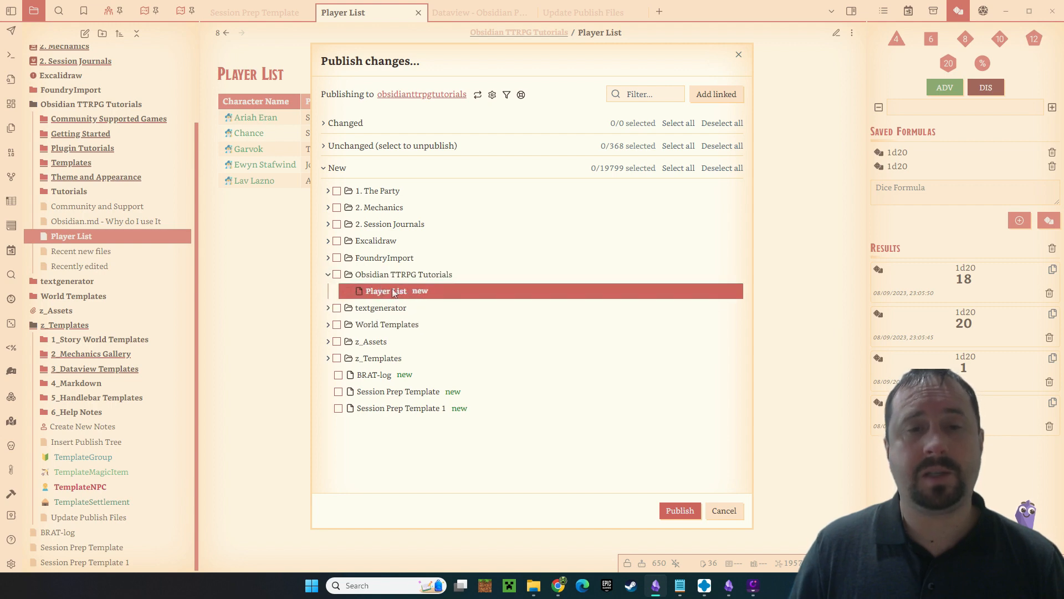
click(393, 292)
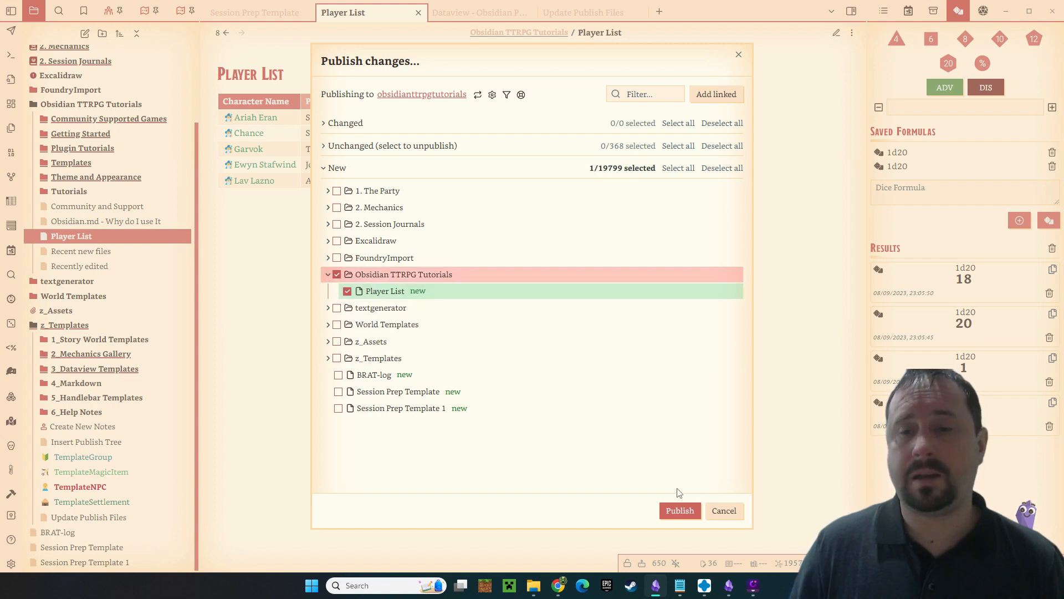
click(716, 94)
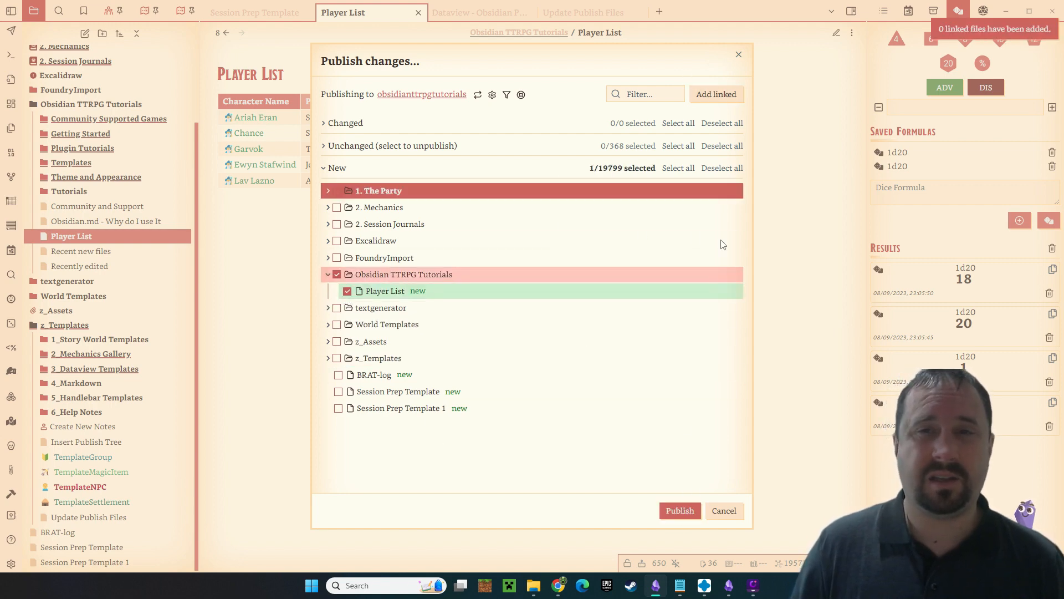
click(689, 511)
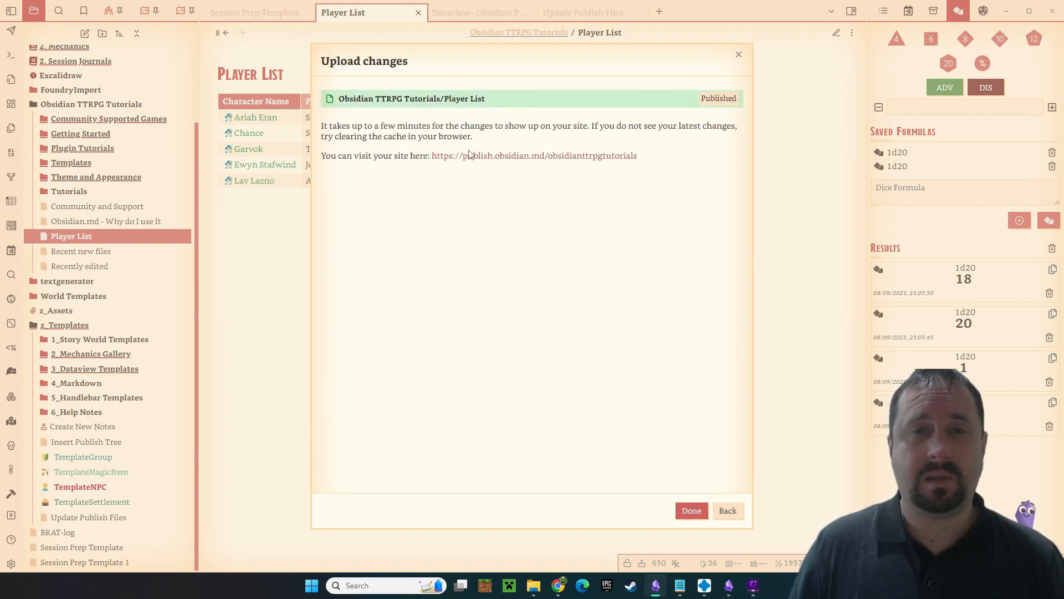
Step: View the Player List page and its character link previews on the published site, and finish the upload dialog back in Obsidian
click(542, 156)
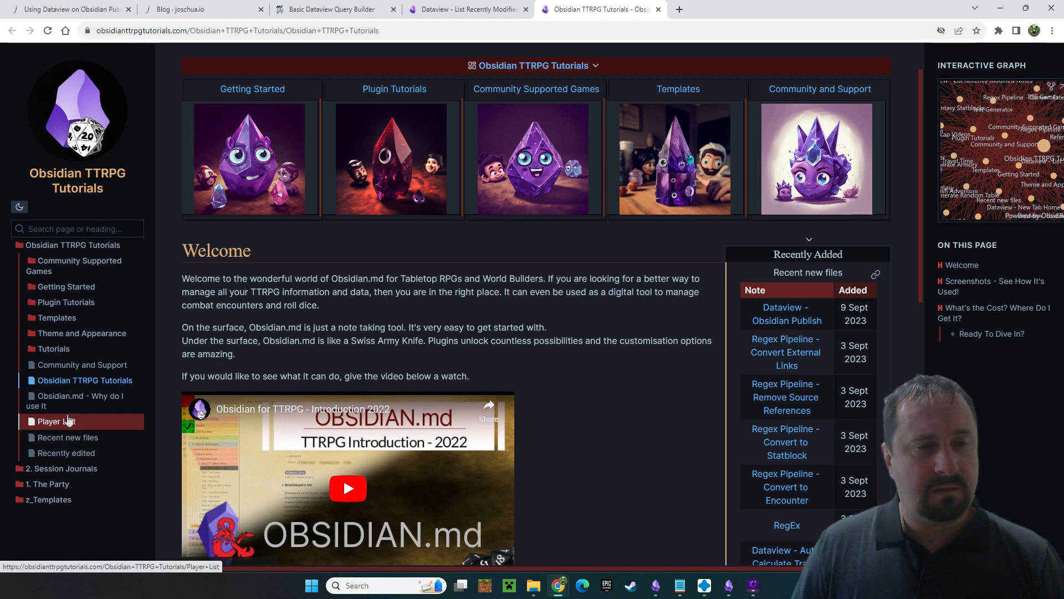
click(53, 422)
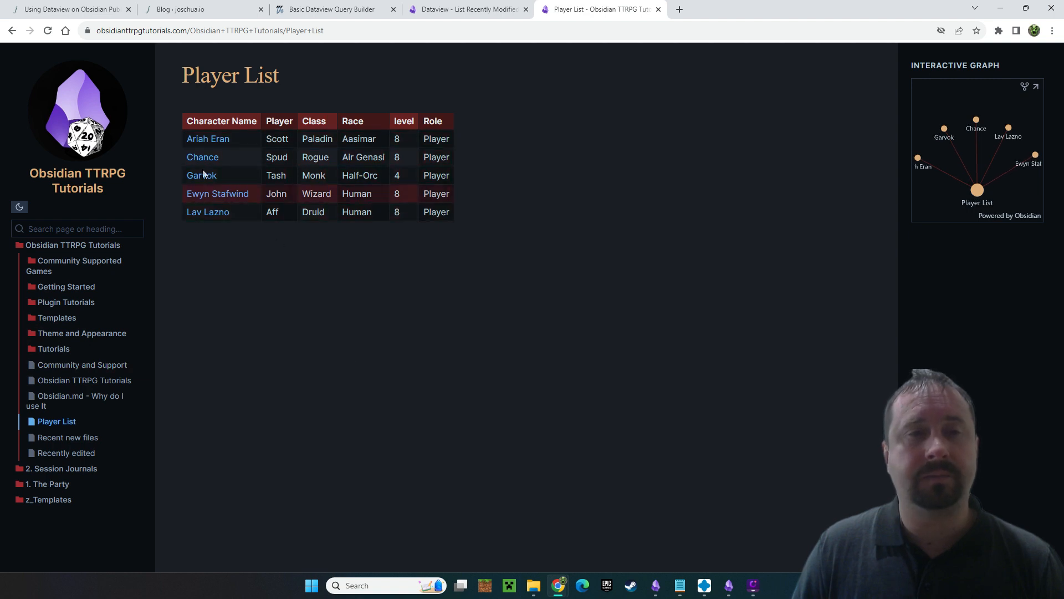
mouse_move(203, 143)
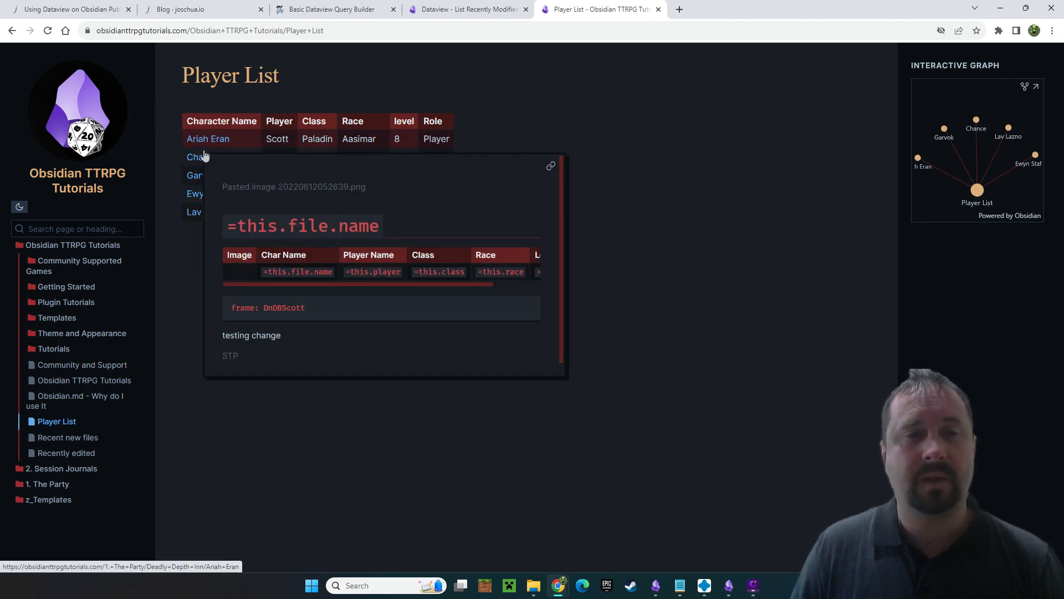
mouse_move(191, 195)
scroll(326, 398, down, 3)
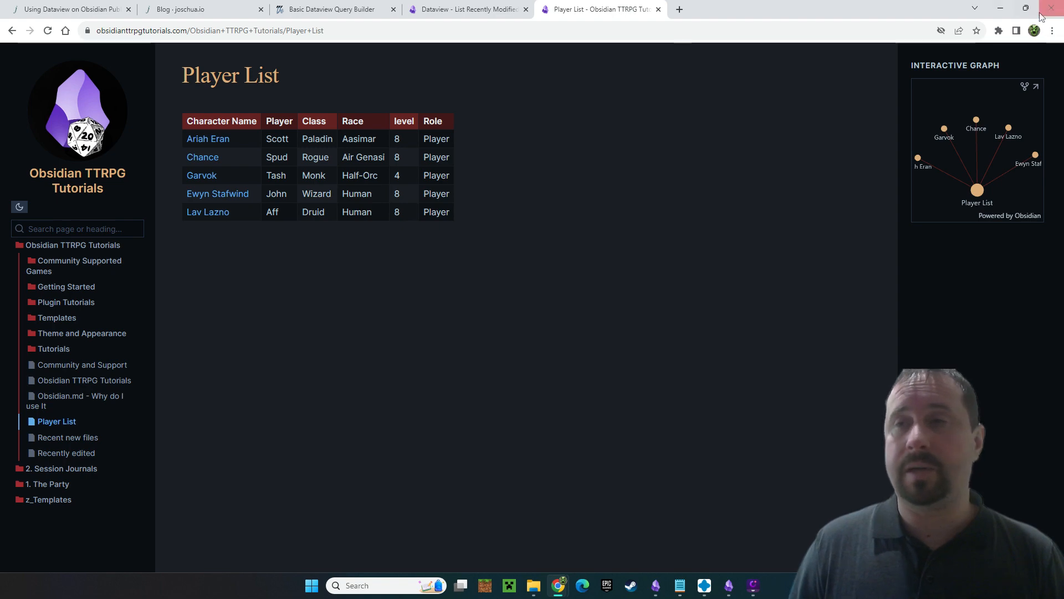
click(1001, 8)
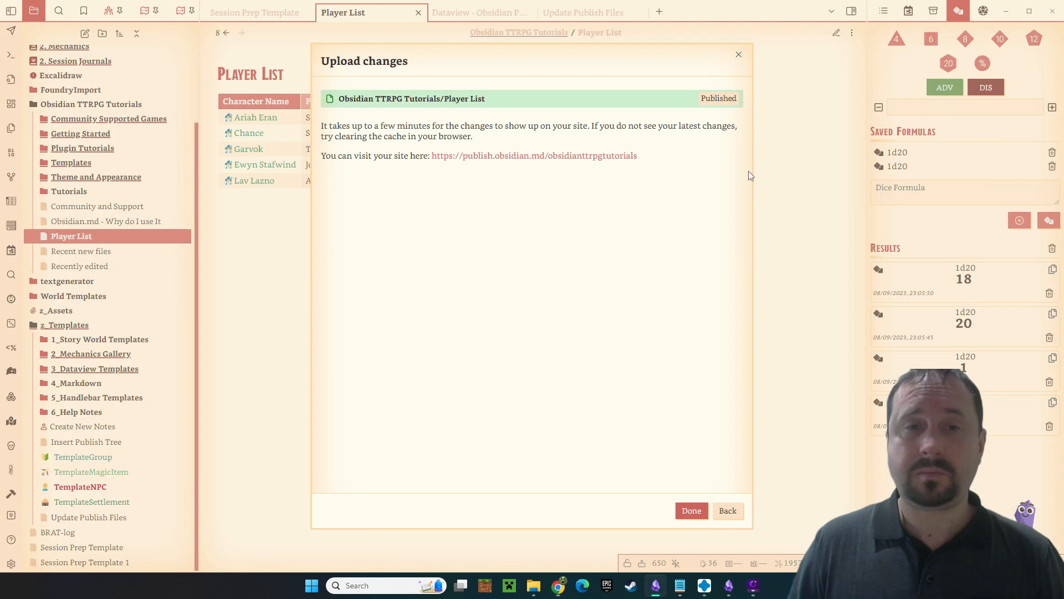
click(693, 508)
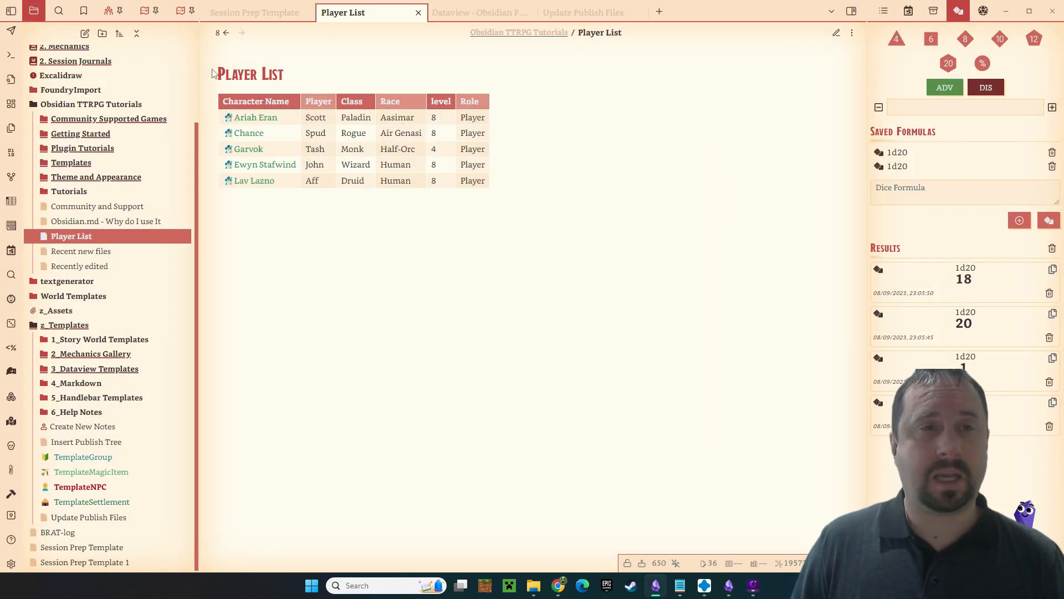
Step: Examine the Dataview - Obsidian Publish note in reading and source view, including its dataview query block and navigation callout
click(444, 12)
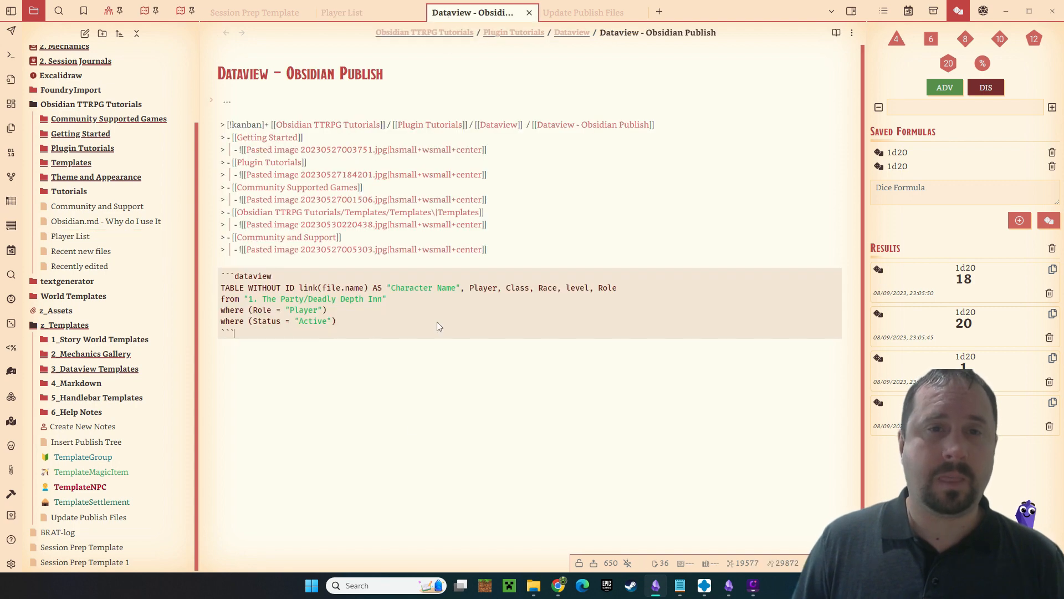
click(836, 34)
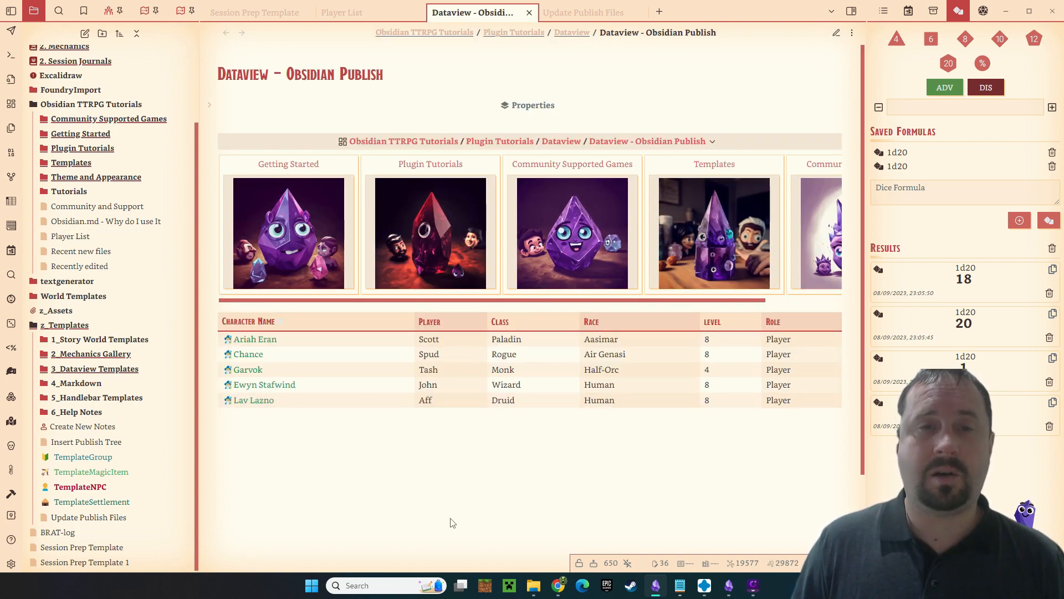
click(836, 34)
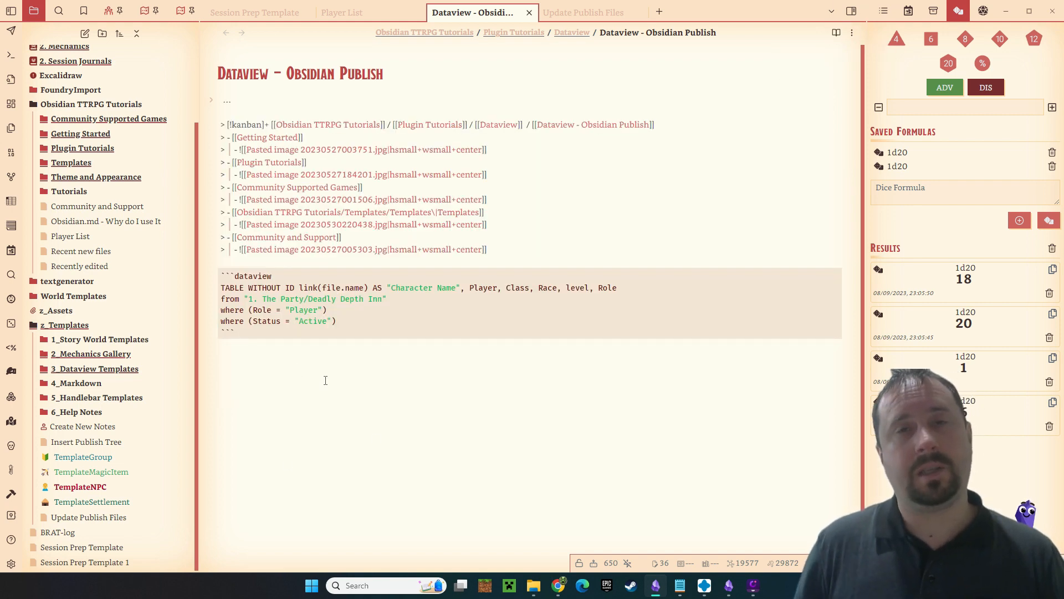
drag(304, 337, 225, 271)
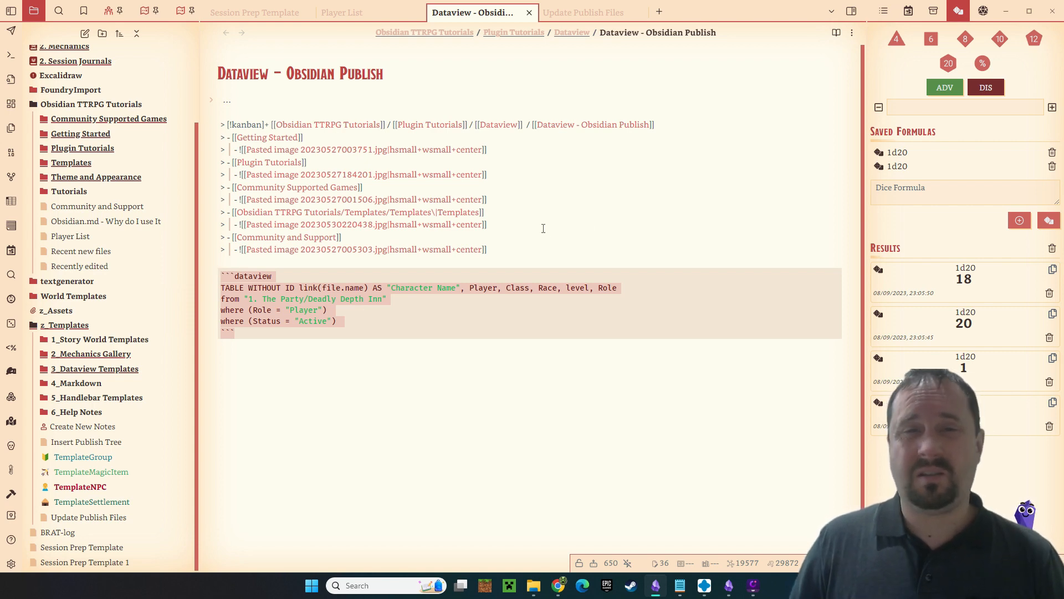
drag(497, 259, 262, 112)
click(591, 211)
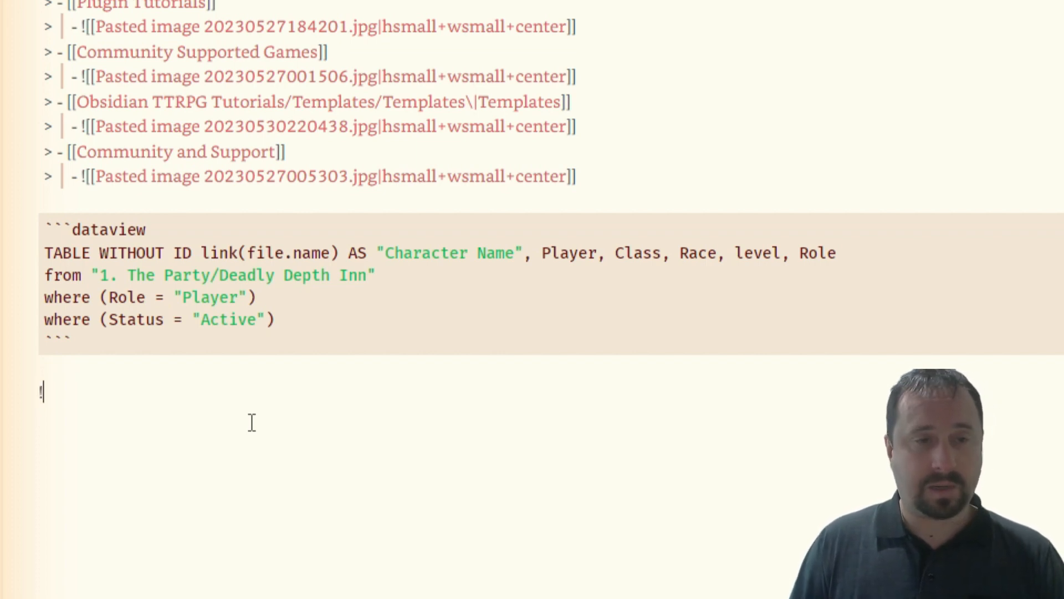
Step: Add the embed link ![[Party List]] below the dataview query block in the Dataview - Obsidian Publish note
text([[Part)
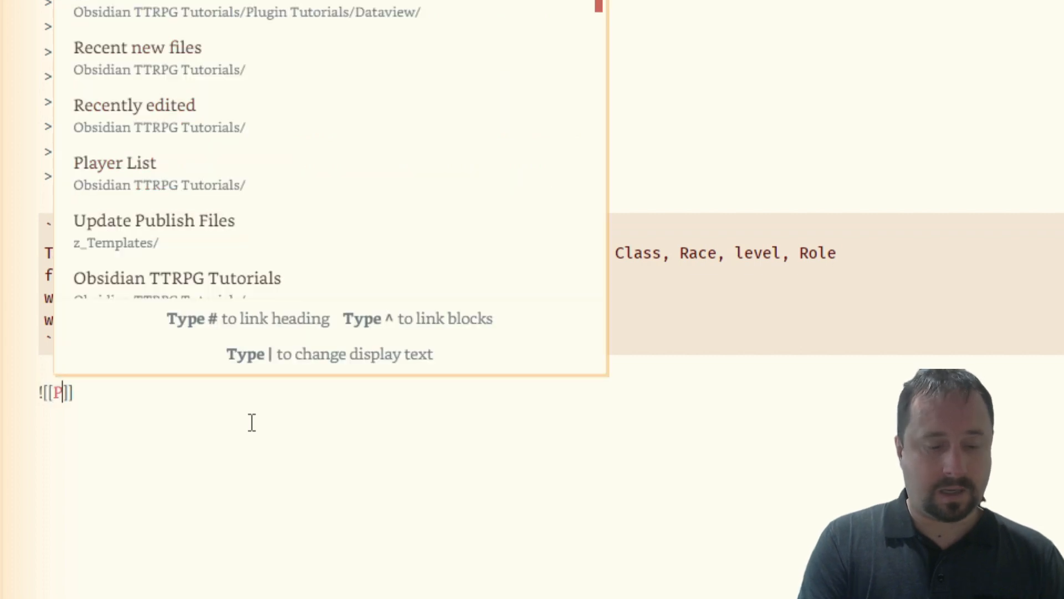
text(y)
text( No)
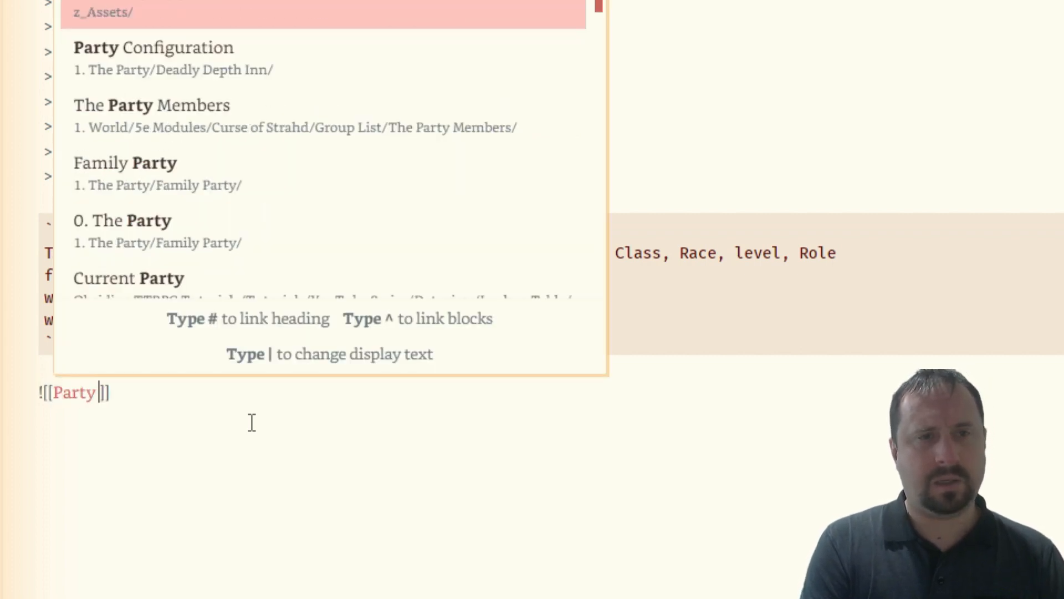
key(BackSpace)
key(BackSpace)
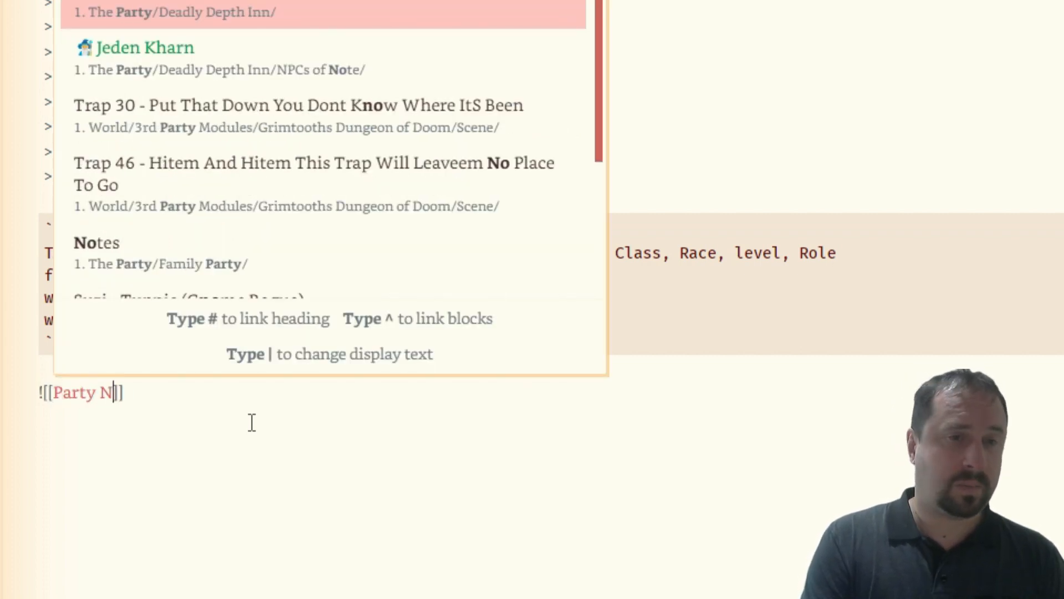
text(Li)
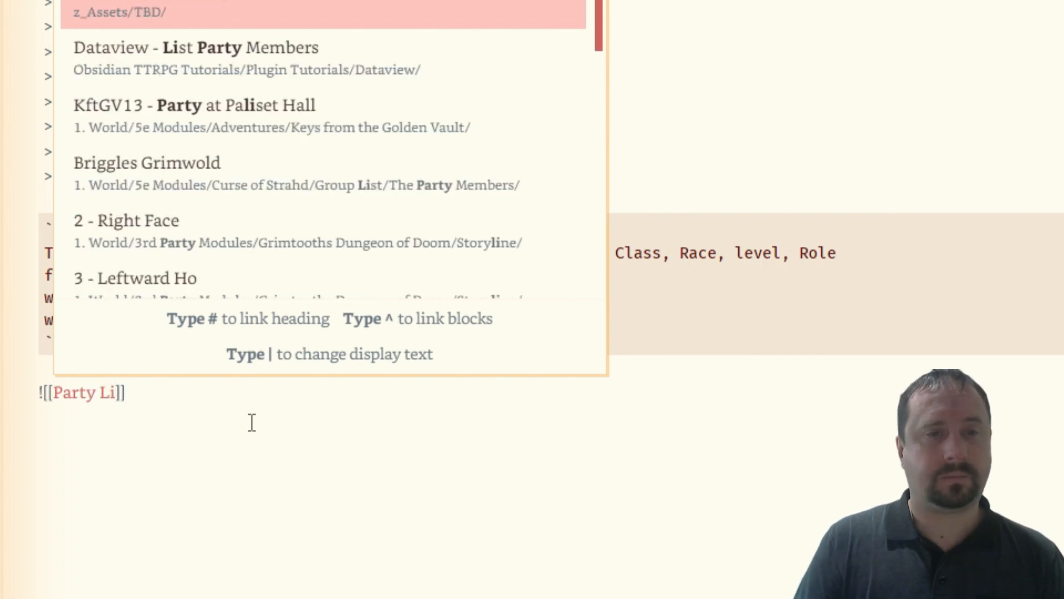
text(st)
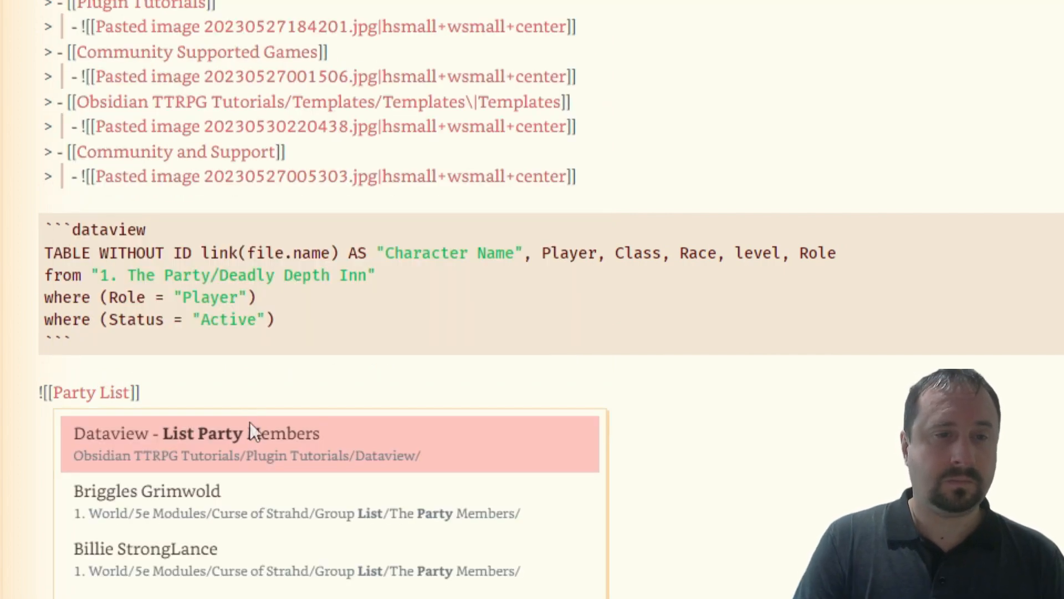
key(Down)
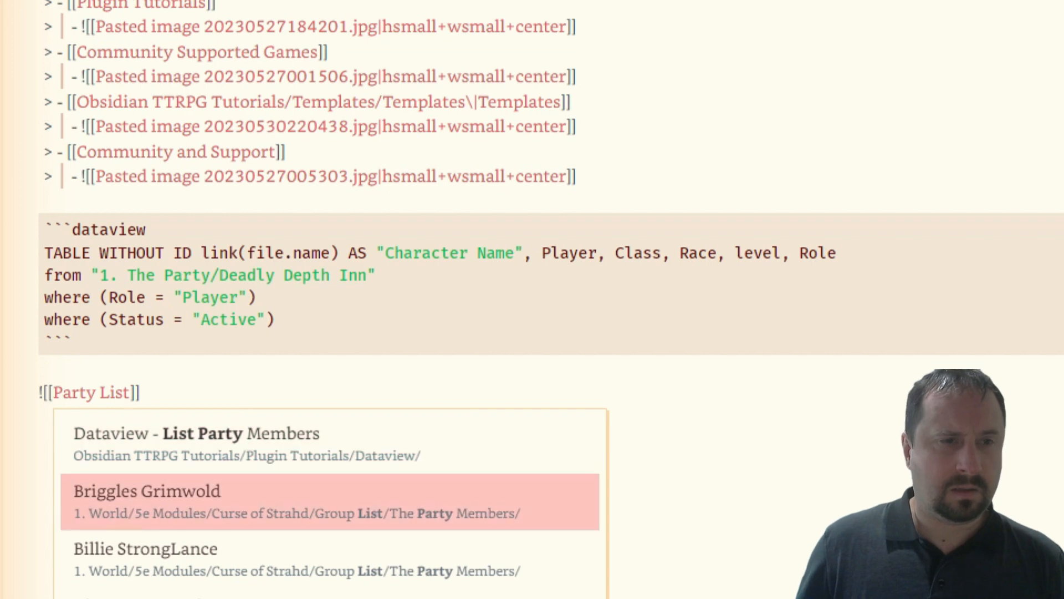
click(791, 490)
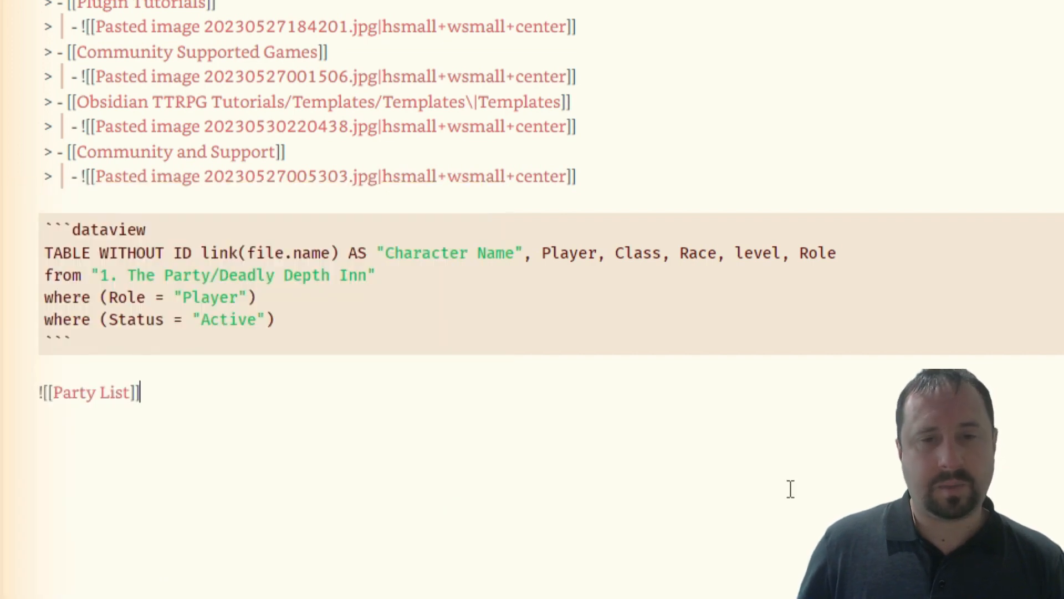
Step: Correct the embed link below the query block to ![[Player List]]
click(106, 394)
key(BackSpace)
key(BackSpace)
key(BackSpace)
key(BackSpace)
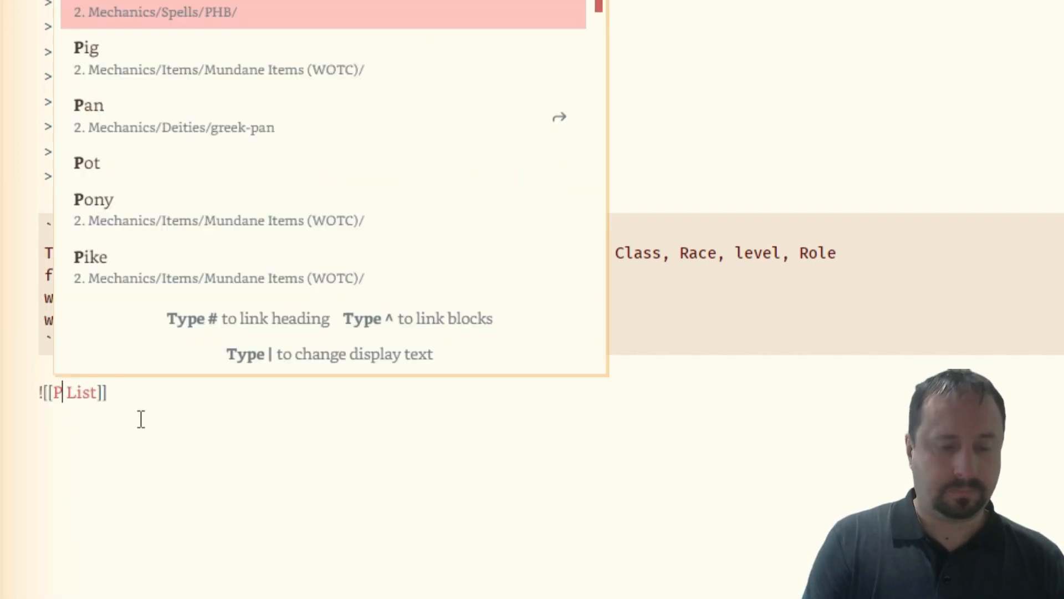
text(layer)
click(114, 473)
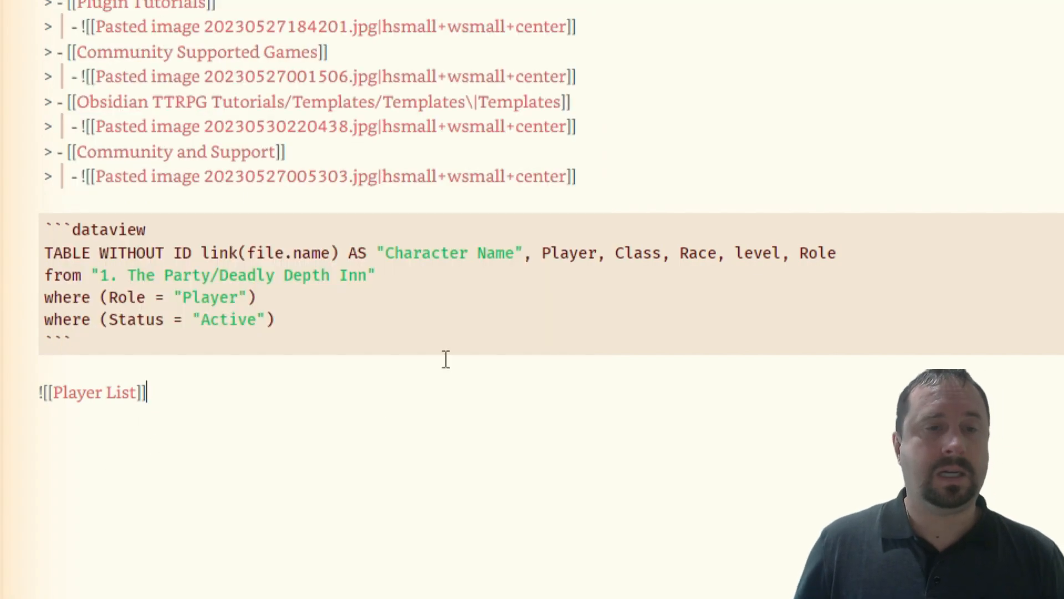
Step: Compare the rendered dataview query table with the embedded Player List in the note's reading view
key(shift+Home)
key(ctrl+e)
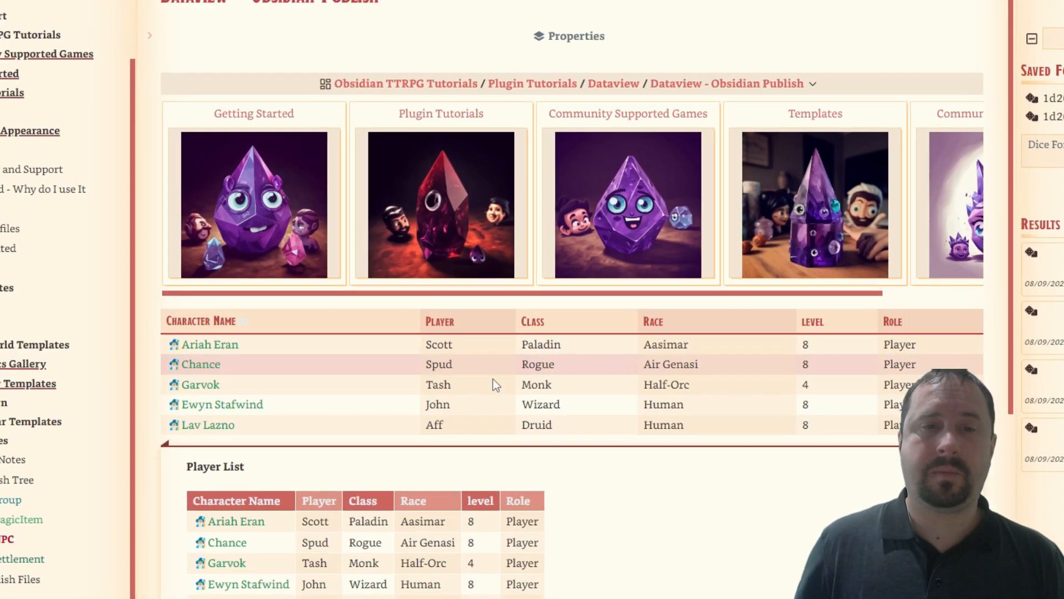
scroll(613, 407, down, 4)
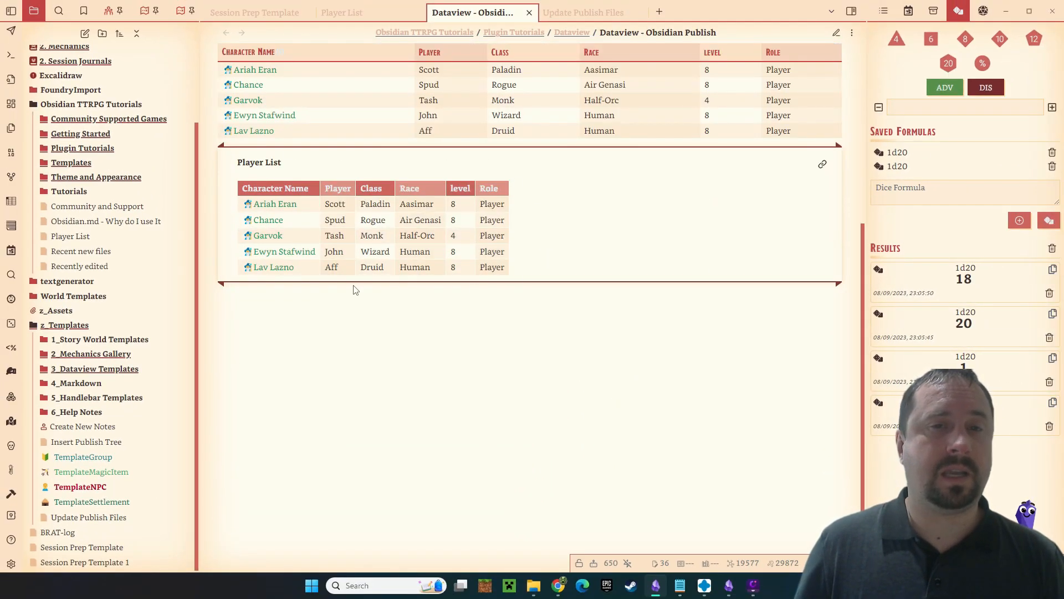
scroll(564, 385, up, 4)
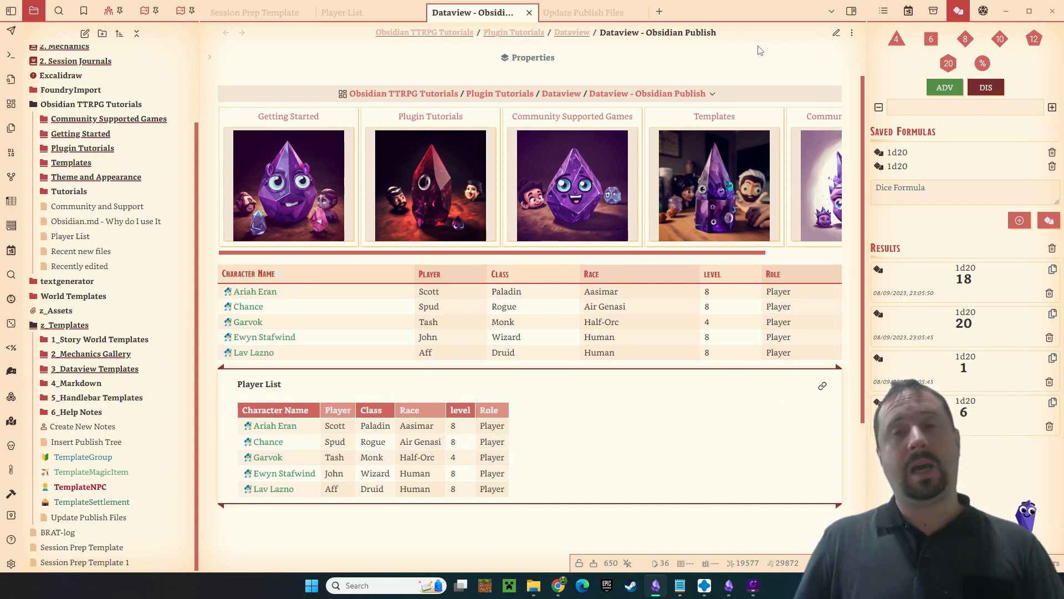
Step: Delete the dataview query block from the Dataview - Obsidian Publish note, keeping the Player List embed, and return to reading view
click(836, 33)
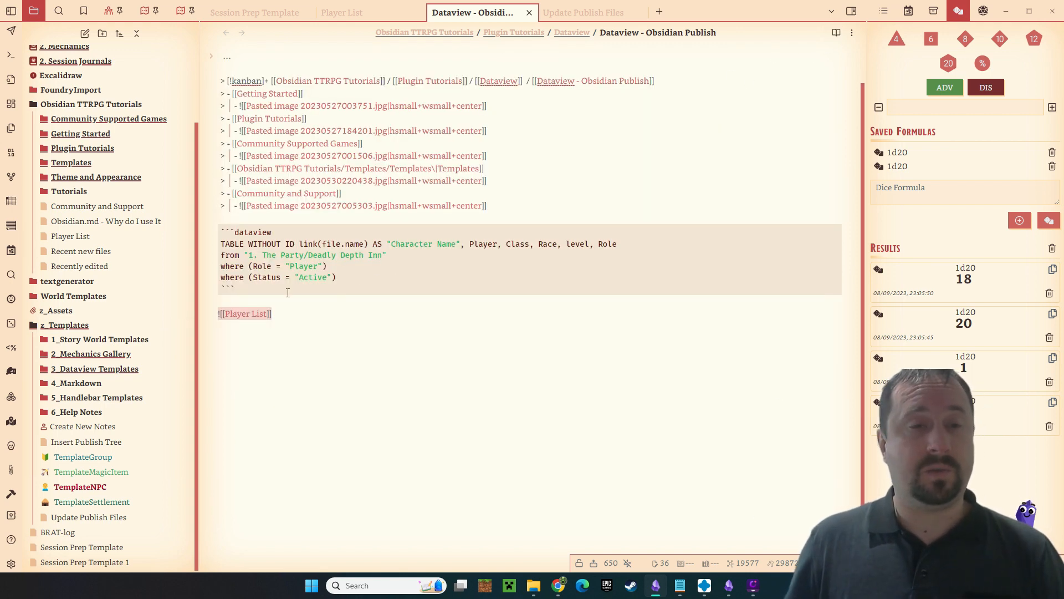
drag(287, 290, 375, 311)
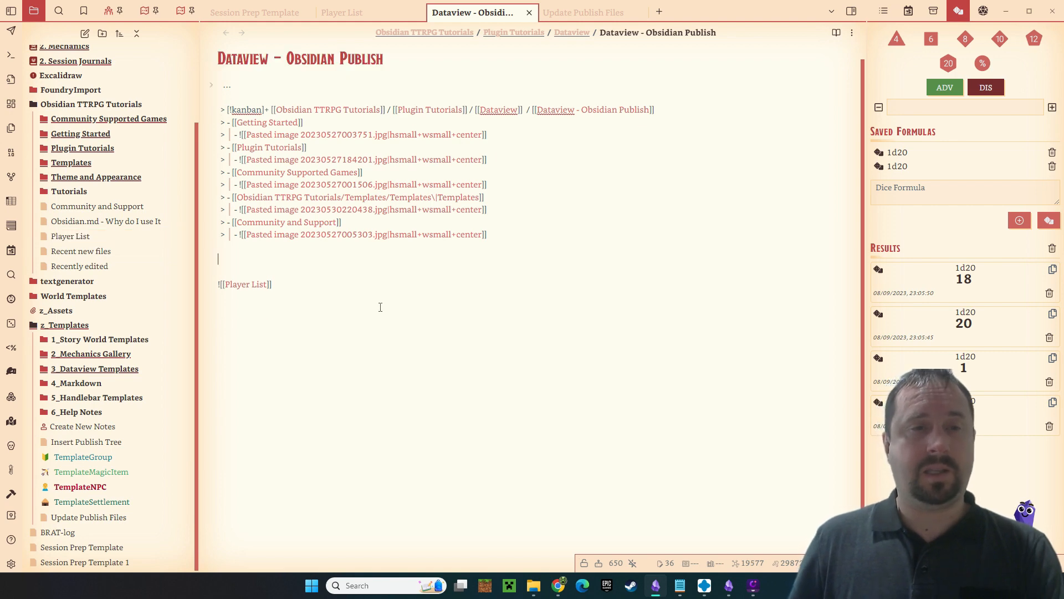
click(836, 33)
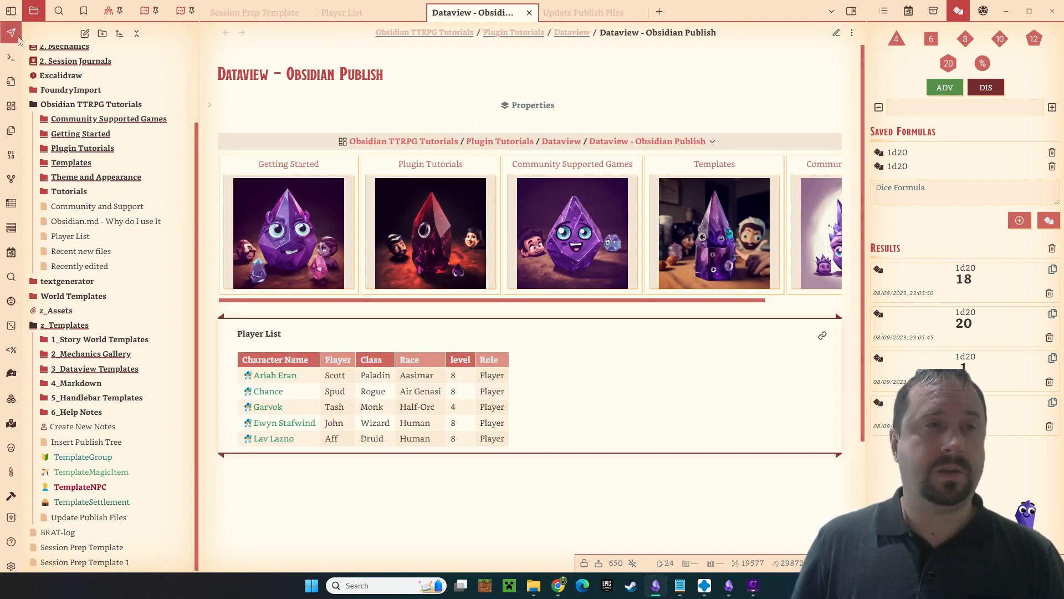
Step: Run the Update Publish Files template and publish the changed Dataview - Obsidian Publish and Recently edited notes
key(alt+e)
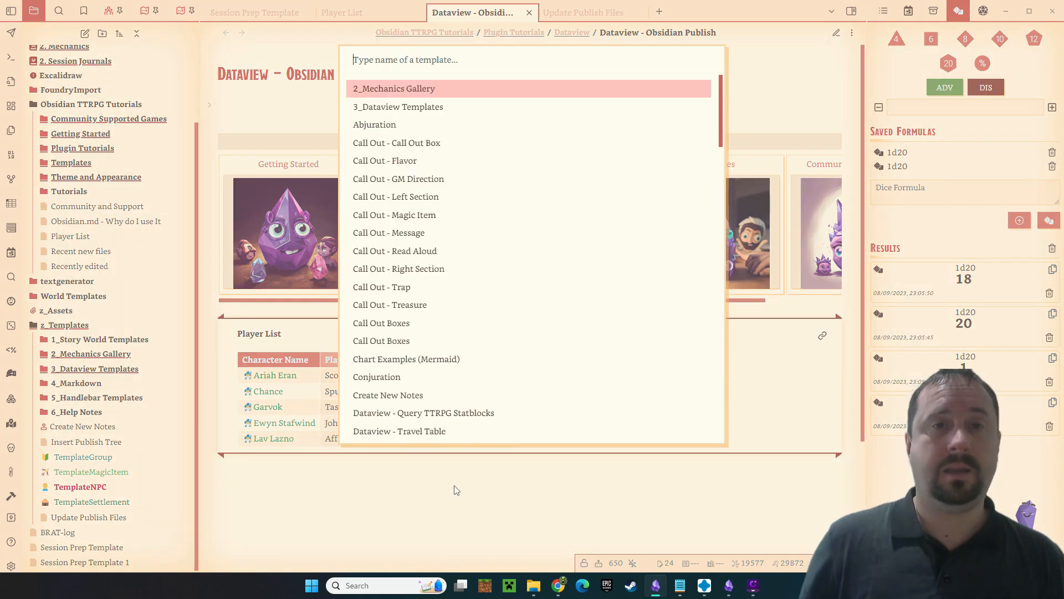
text(publish)
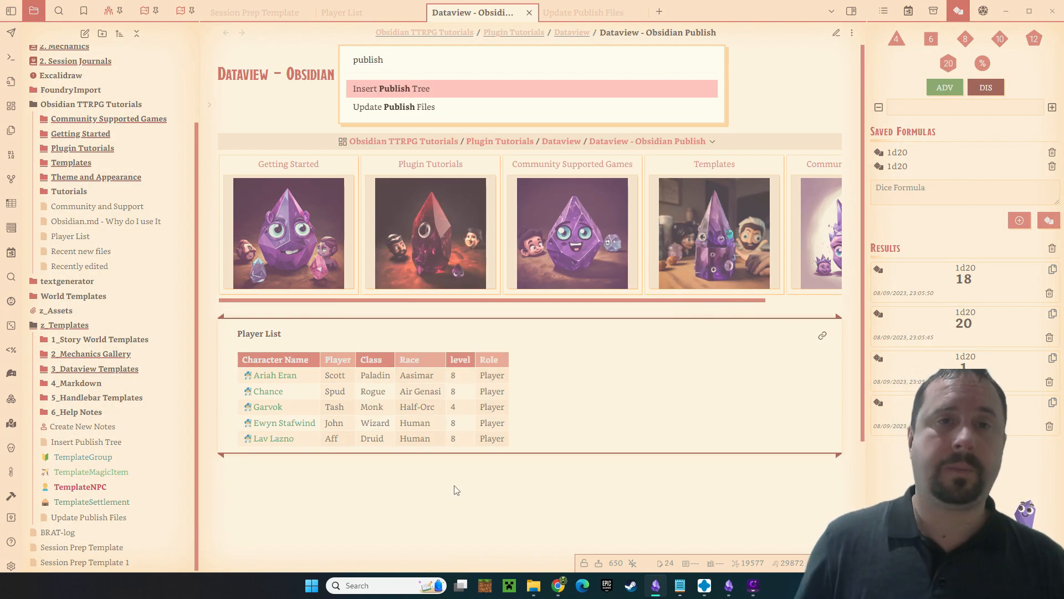
click(404, 110)
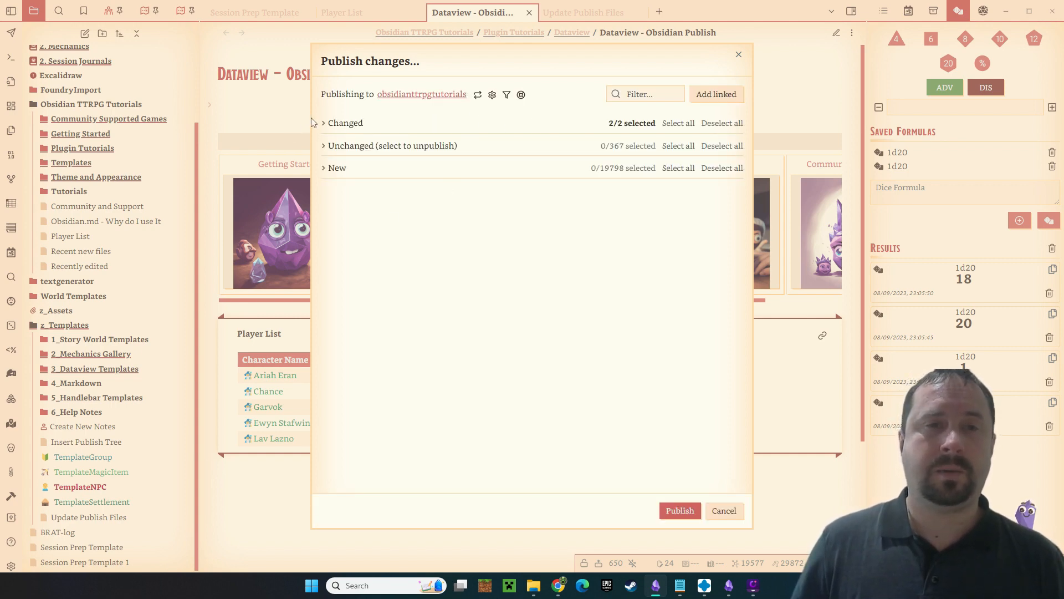
click(326, 124)
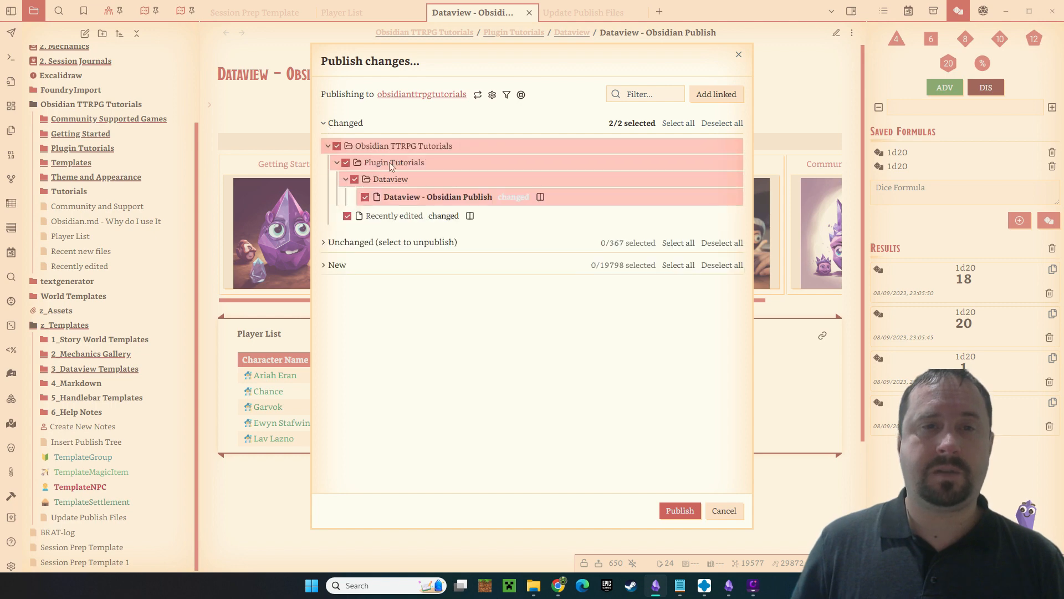
click(678, 510)
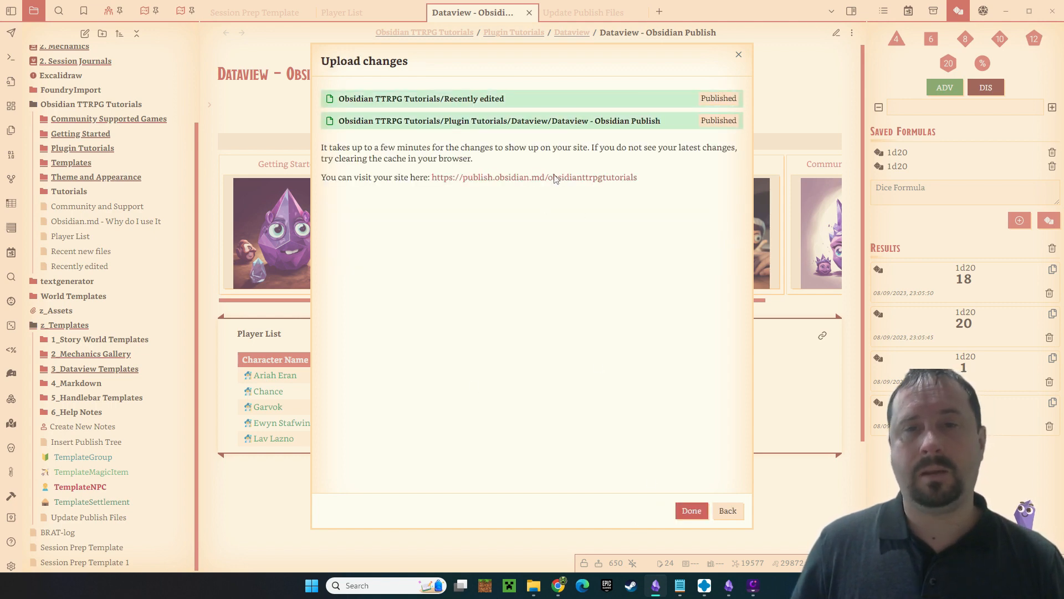
Step: Open the published site's Dataview - Obsidian Publish page and check its embedded Player List and the embed's link to the source page
click(490, 177)
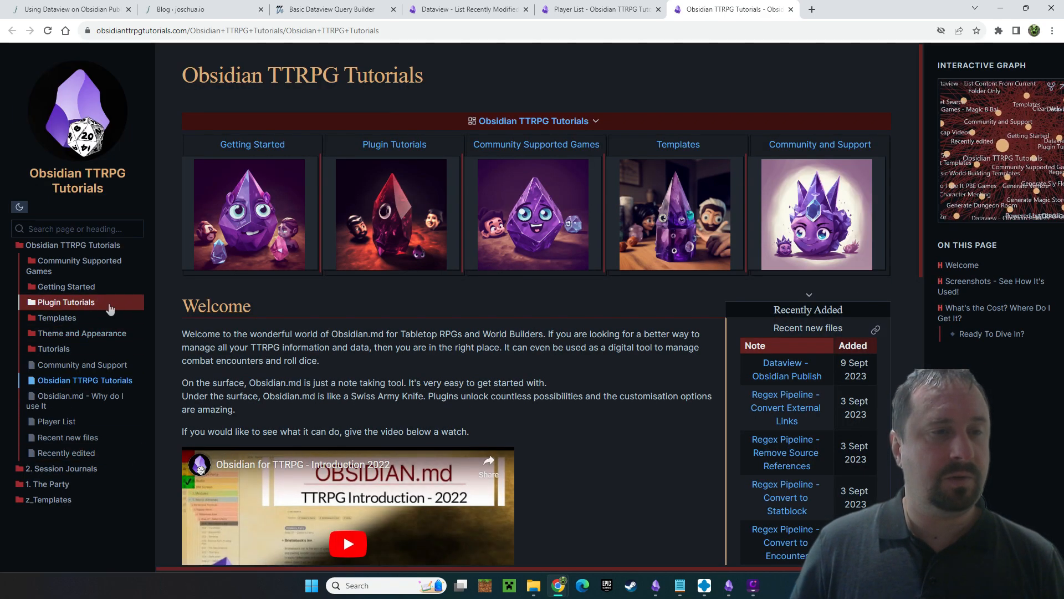
click(66, 302)
click(68, 334)
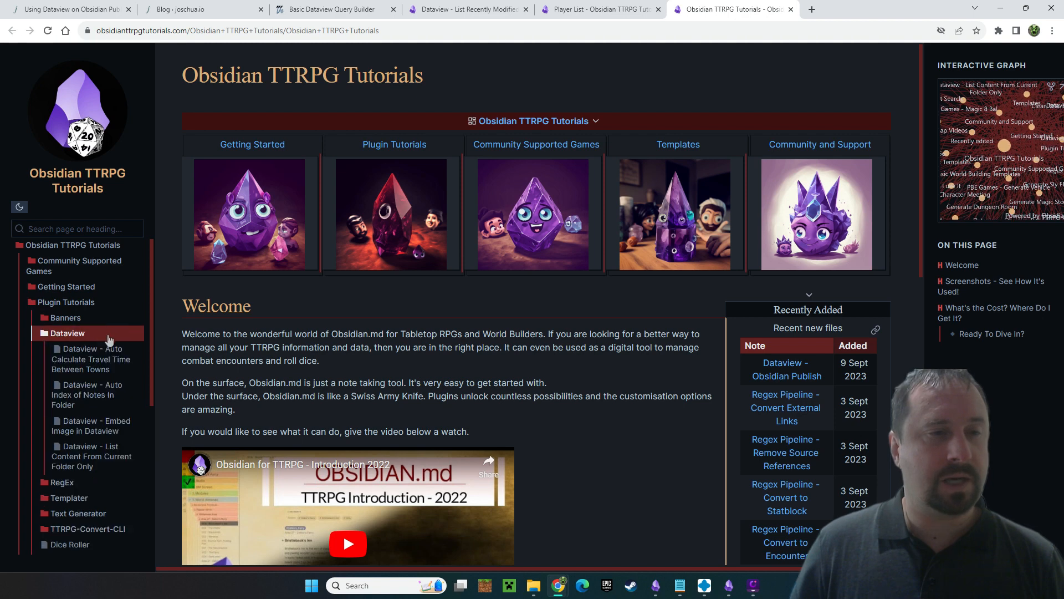
scroll(131, 394, down, 3)
scroll(131, 394, down, 3)
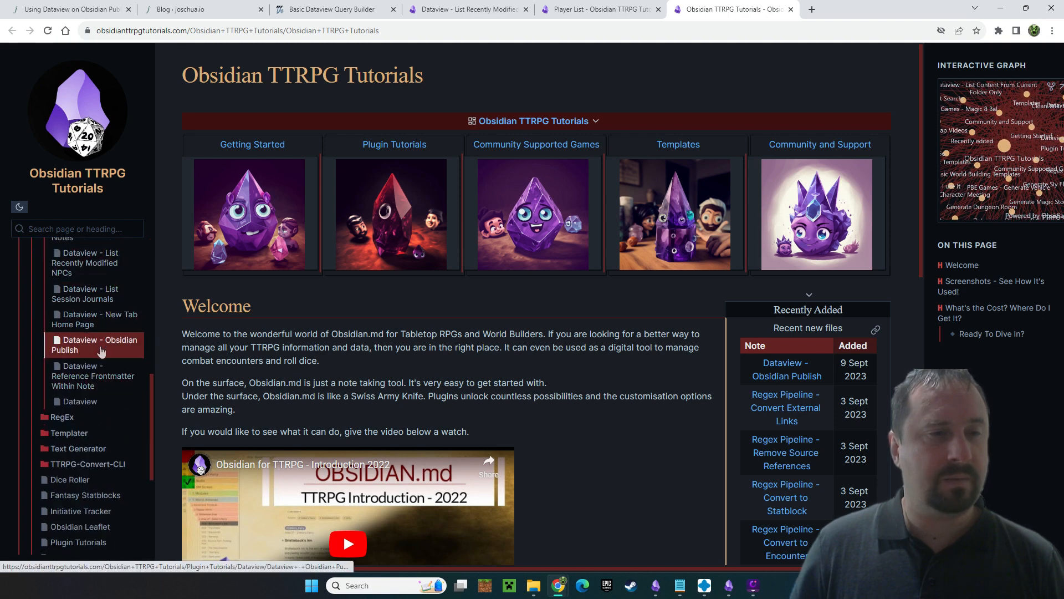
click(94, 344)
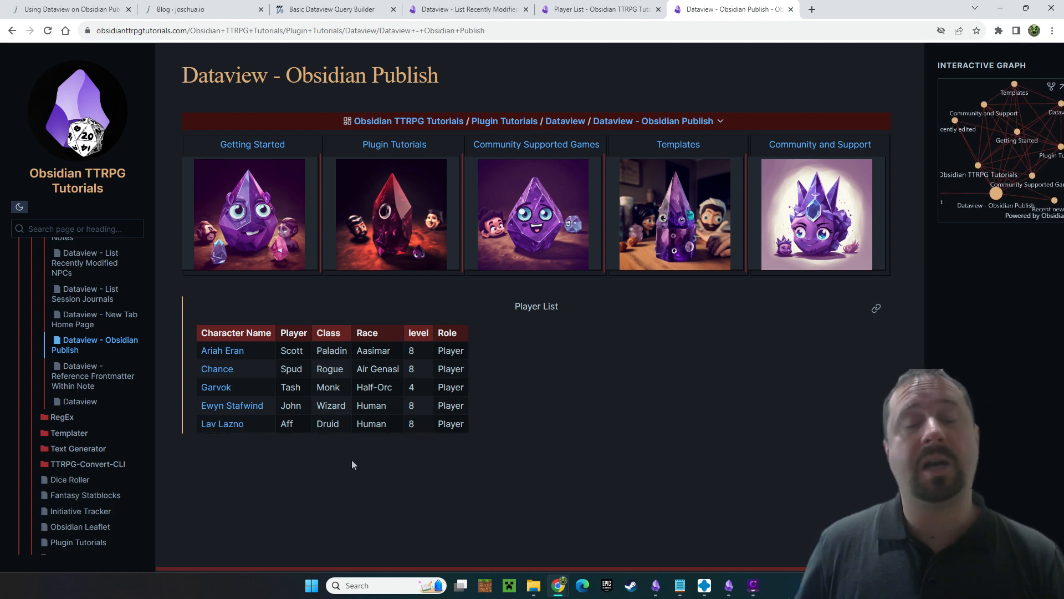
click(876, 310)
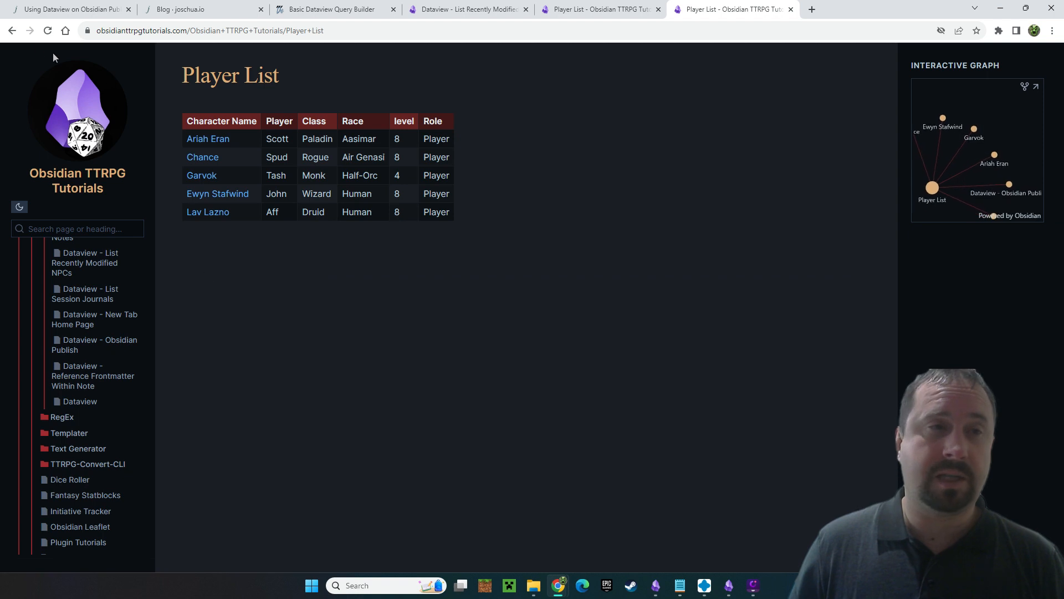
click(11, 31)
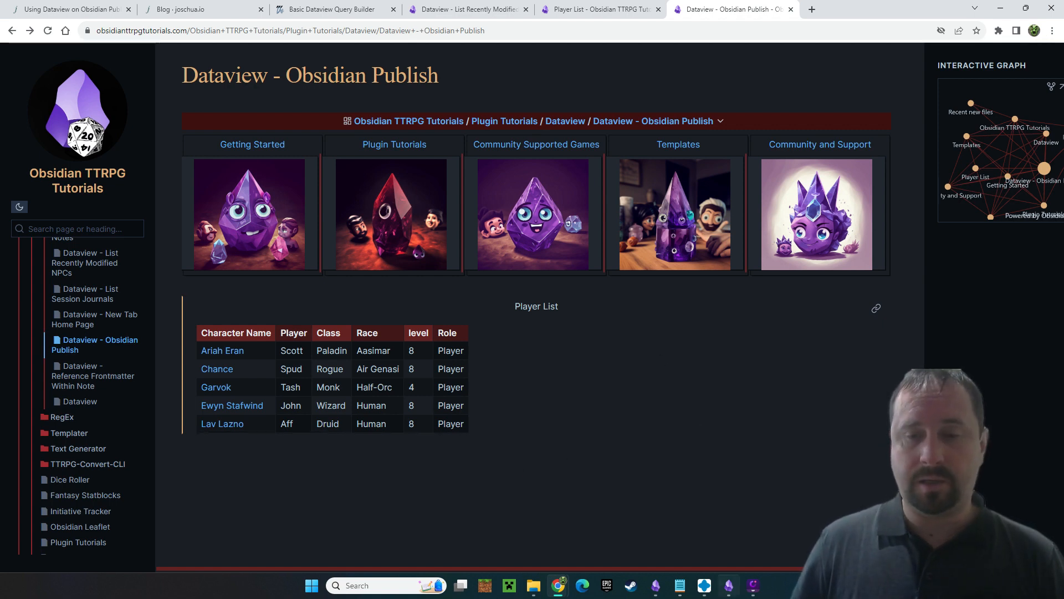
Step: Switch back to Obsidian and finish the upload dialog
click(722, 596)
click(725, 590)
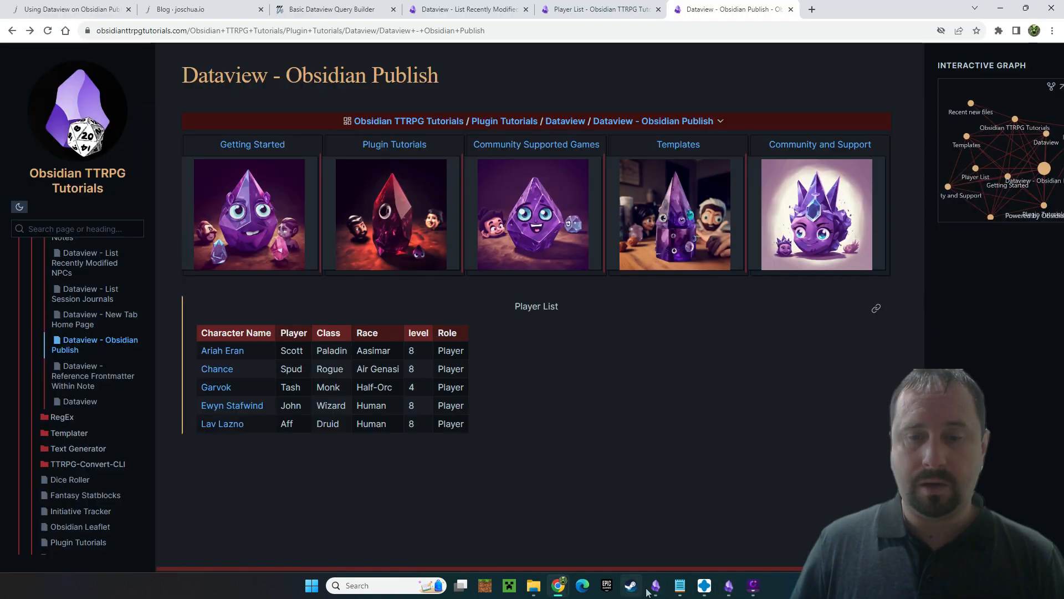
click(657, 588)
click(692, 510)
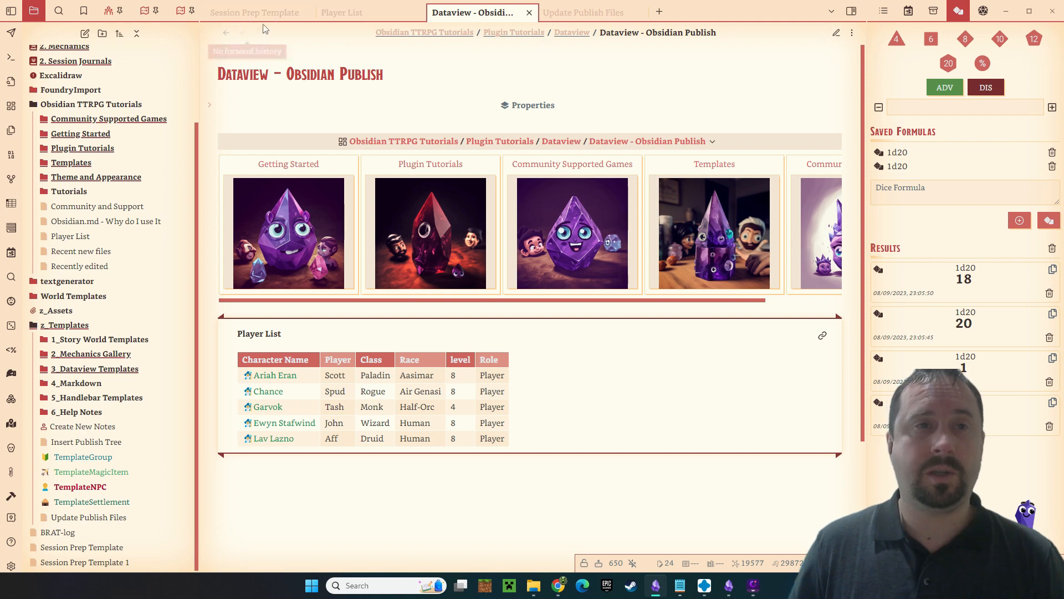
Step: Examine the Player List query entry within the Update Publish Files template
click(590, 12)
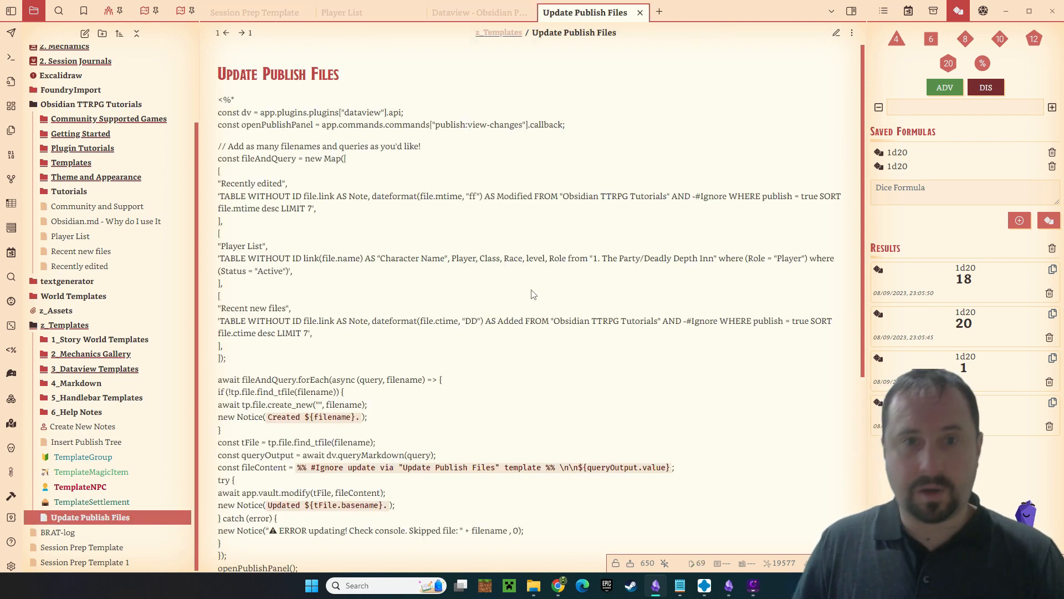
scroll(226, 267, down, 2)
drag(232, 228, 217, 196)
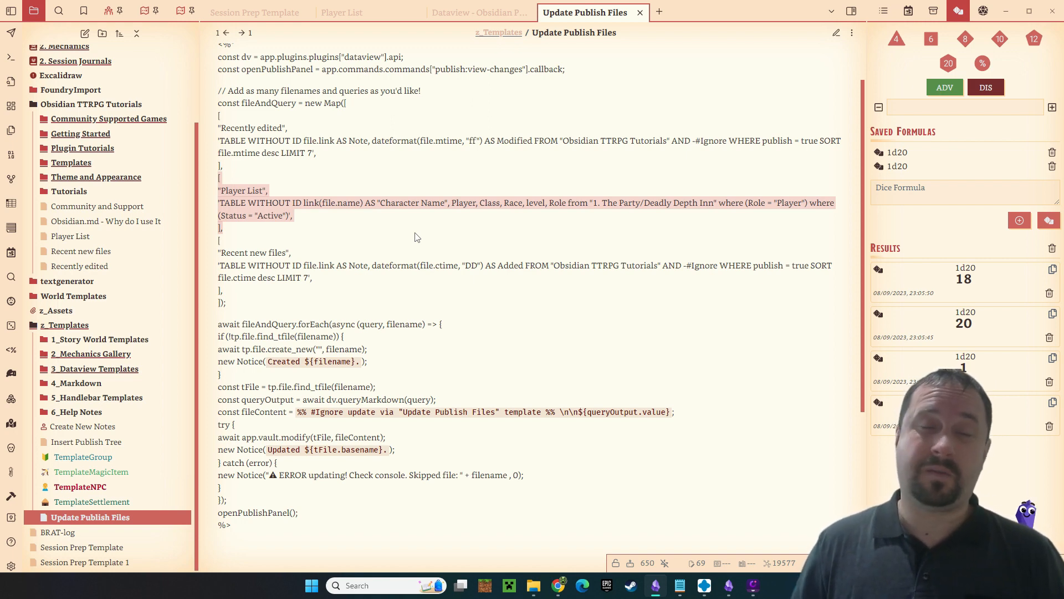
scroll(588, 315, up, 2)
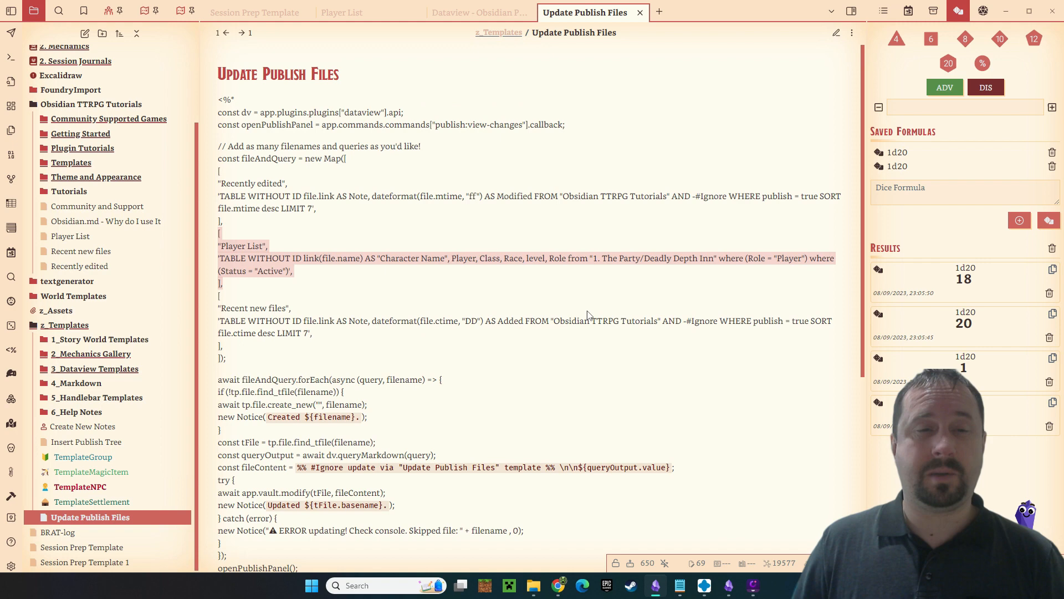
click(764, 162)
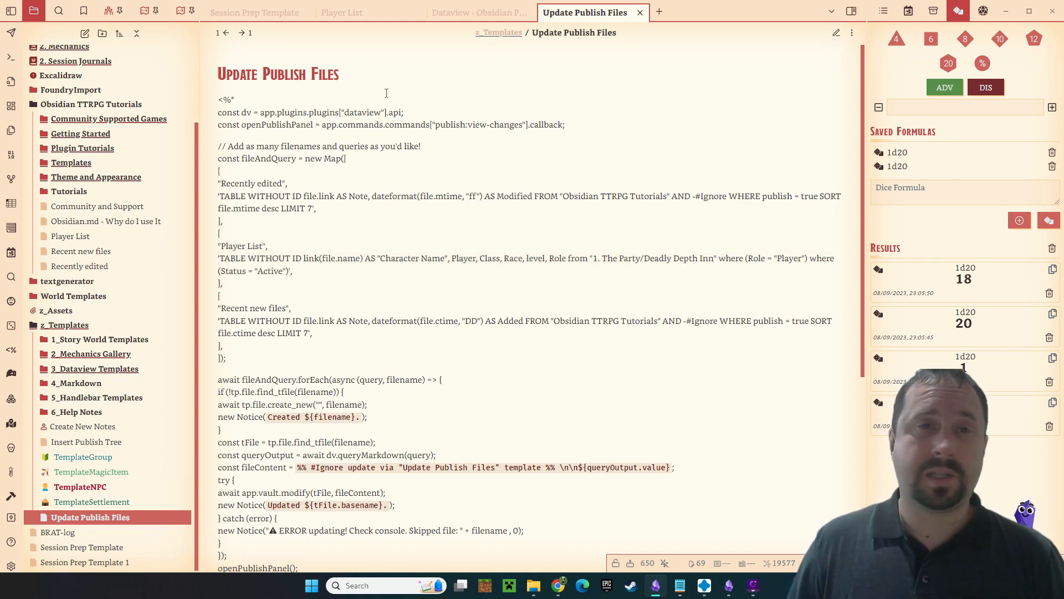
Step: Switch to the browser and examine the Recently Added and Recently Edited tables on the published Obsidian TTRPG Tutorials home page
click(1005, 11)
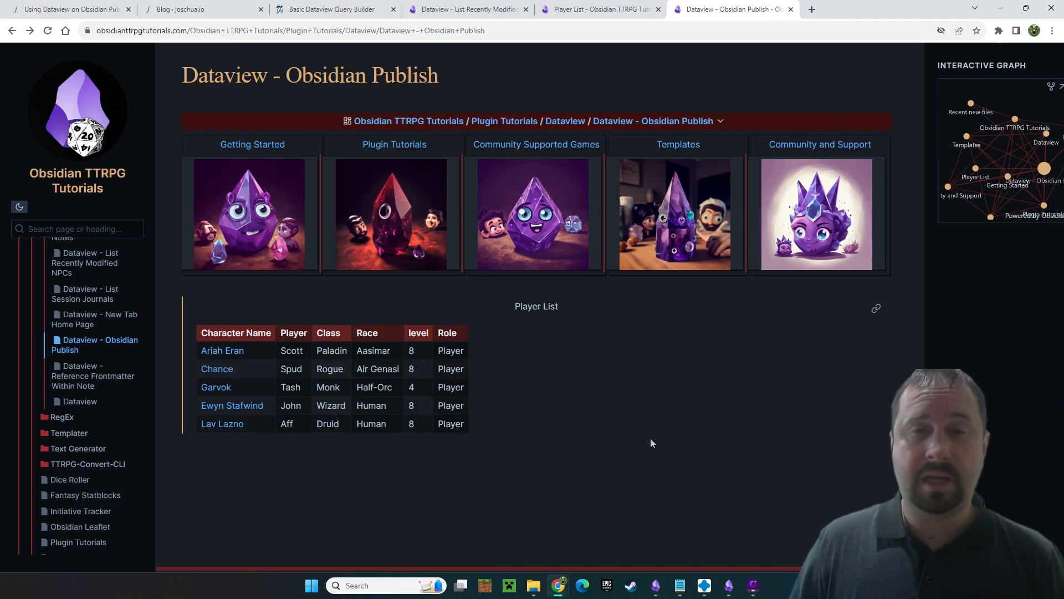
click(421, 119)
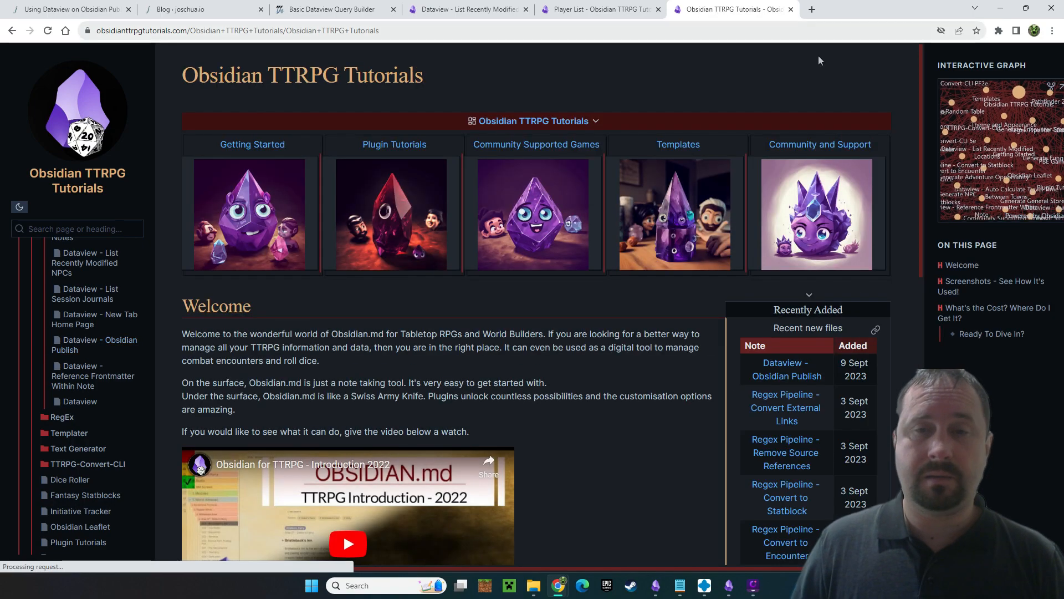
scroll(779, 318, down, 7)
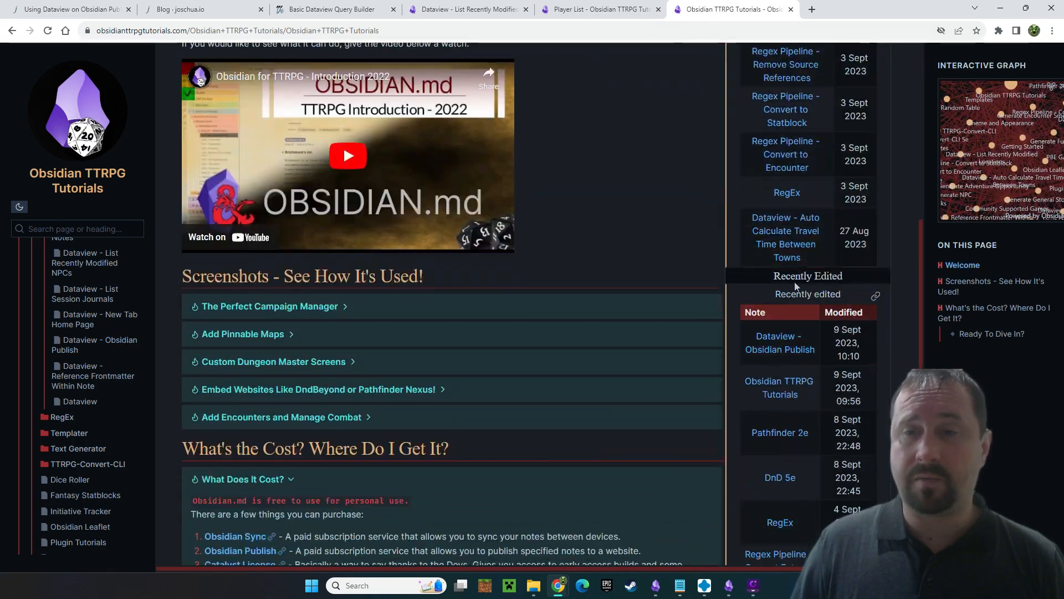
scroll(789, 292, down, 4)
scroll(579, 414, up, 11)
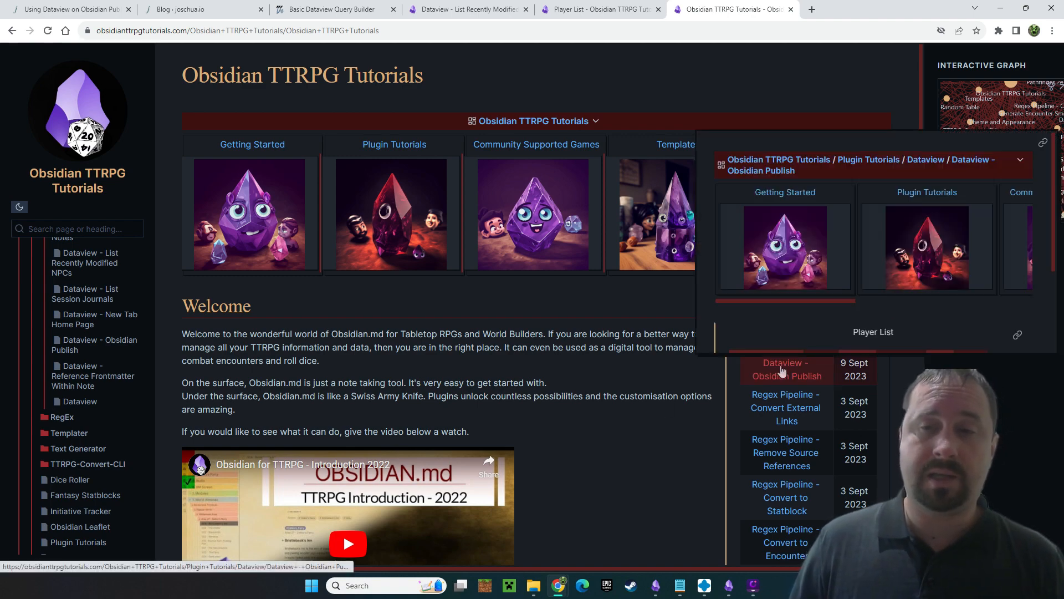
mouse_move(779, 416)
scroll(587, 438, down, 9)
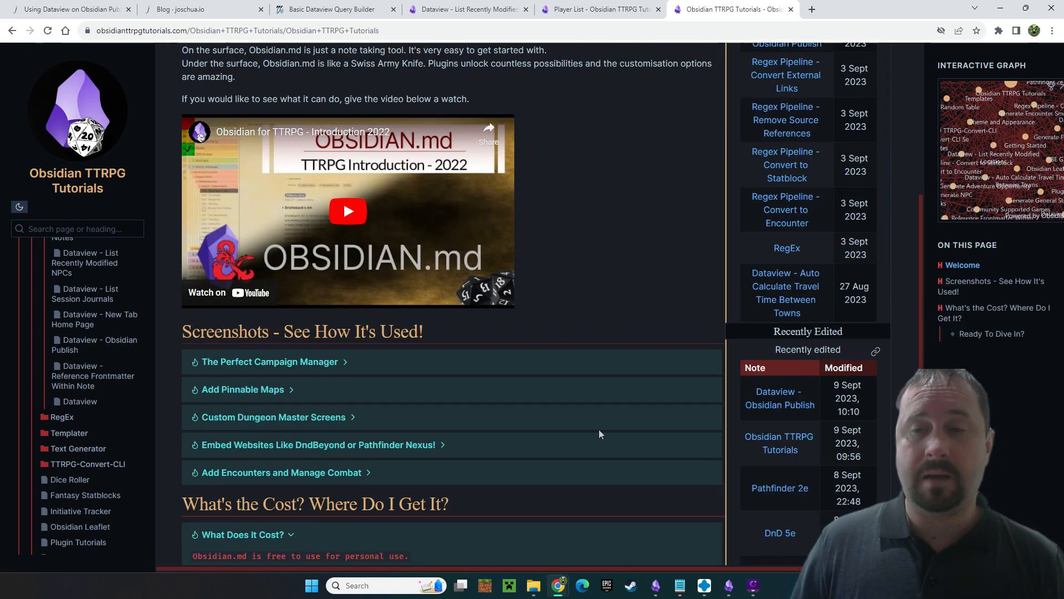
scroll(669, 325, up, 2)
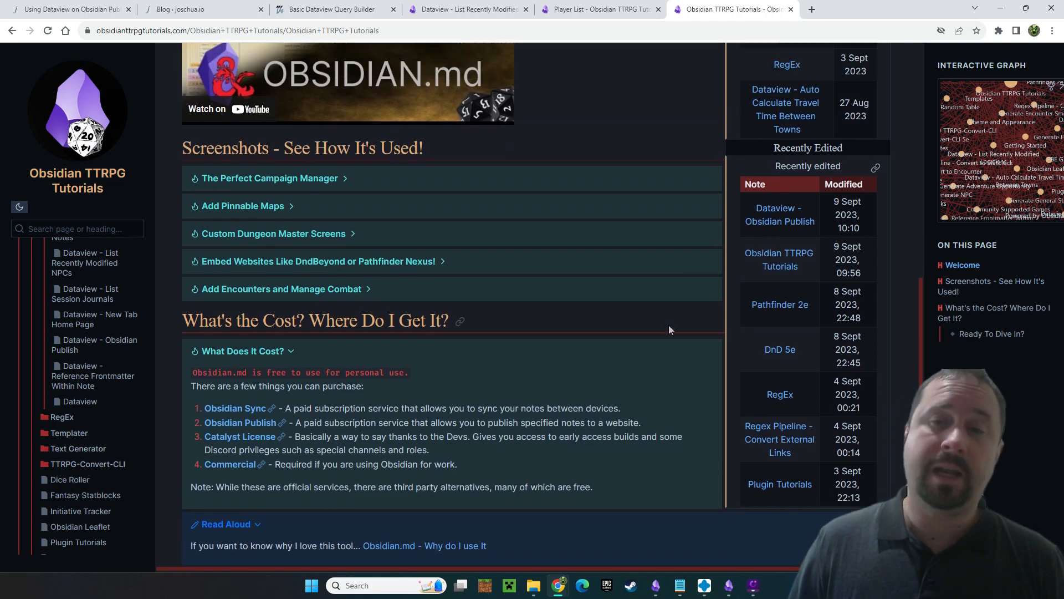
Step: Check the Pathfinder 2e and DnD 5e links in the Recently Edited table, returning to the home page after each
click(766, 431)
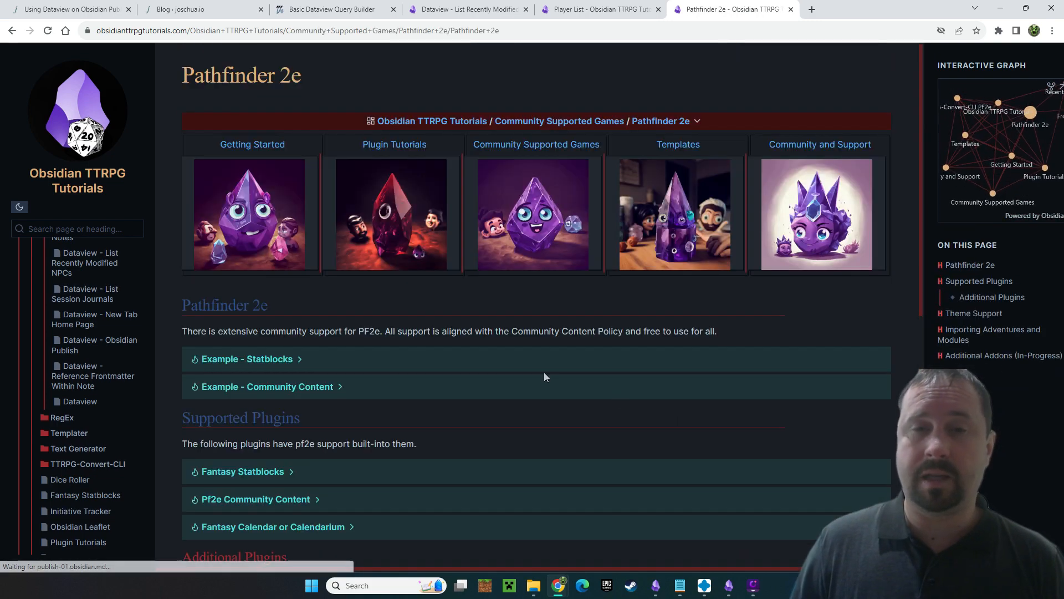
click(10, 32)
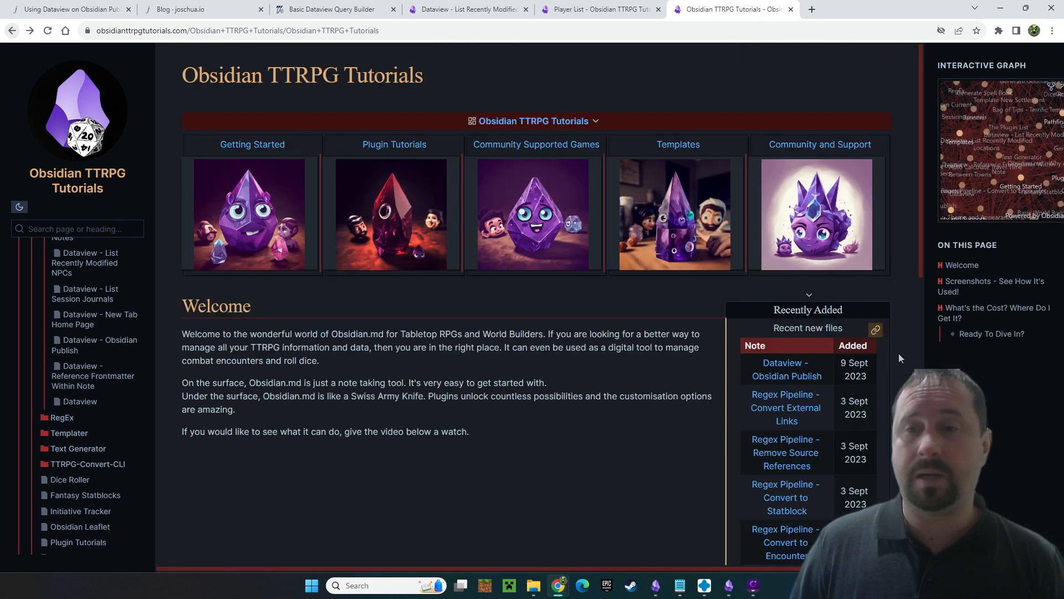
scroll(820, 345, down, 5)
scroll(803, 349, down, 2)
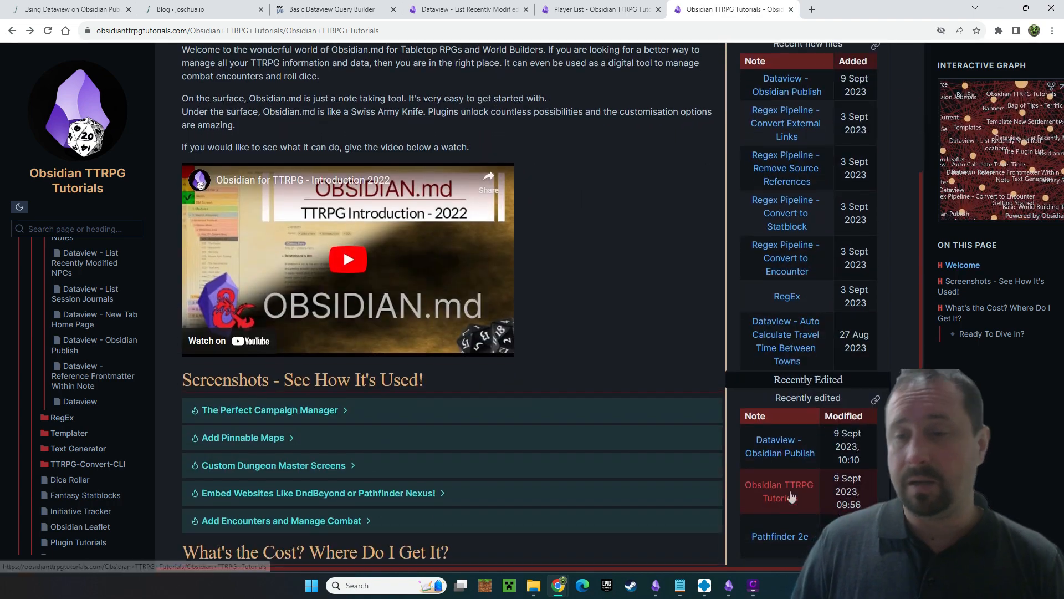
click(779, 524)
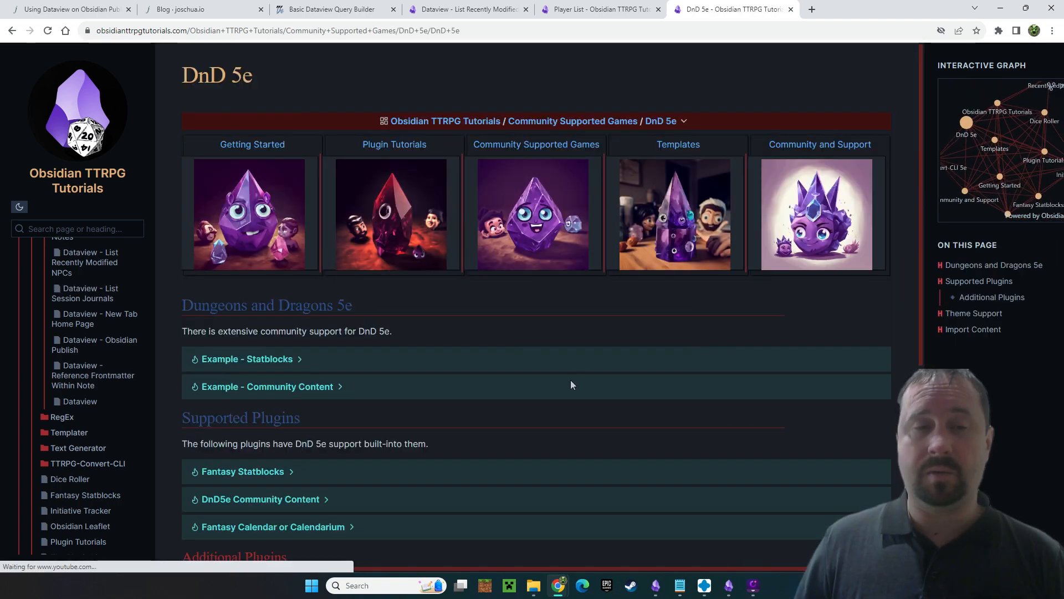
scroll(570, 380, down, 2)
click(9, 32)
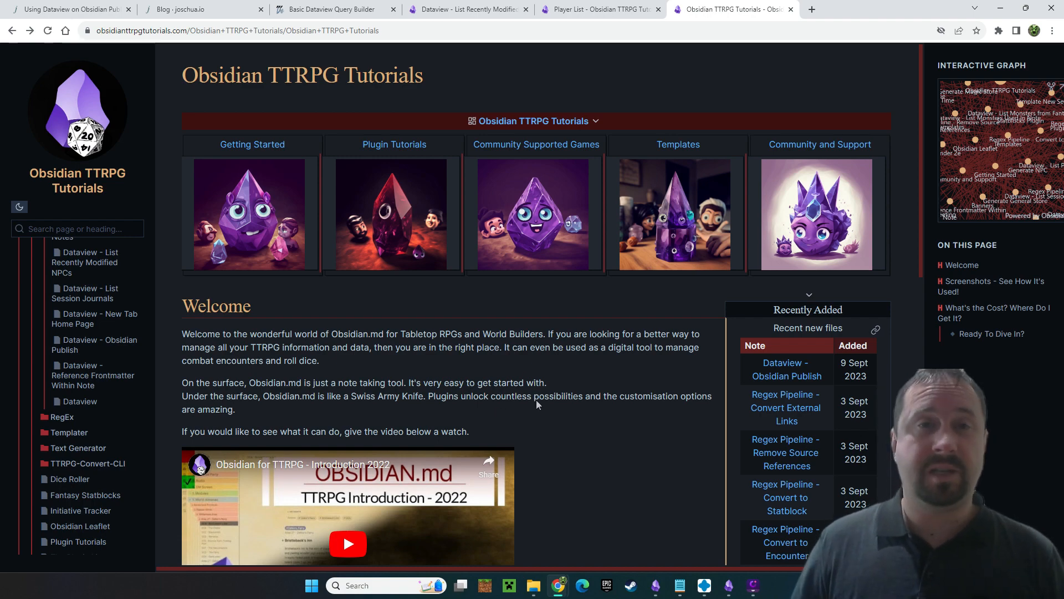
Step: Switch to Obsidian, review the open notes, and select the whole Player List entry in the Update Publish Files template's source
click(1001, 7)
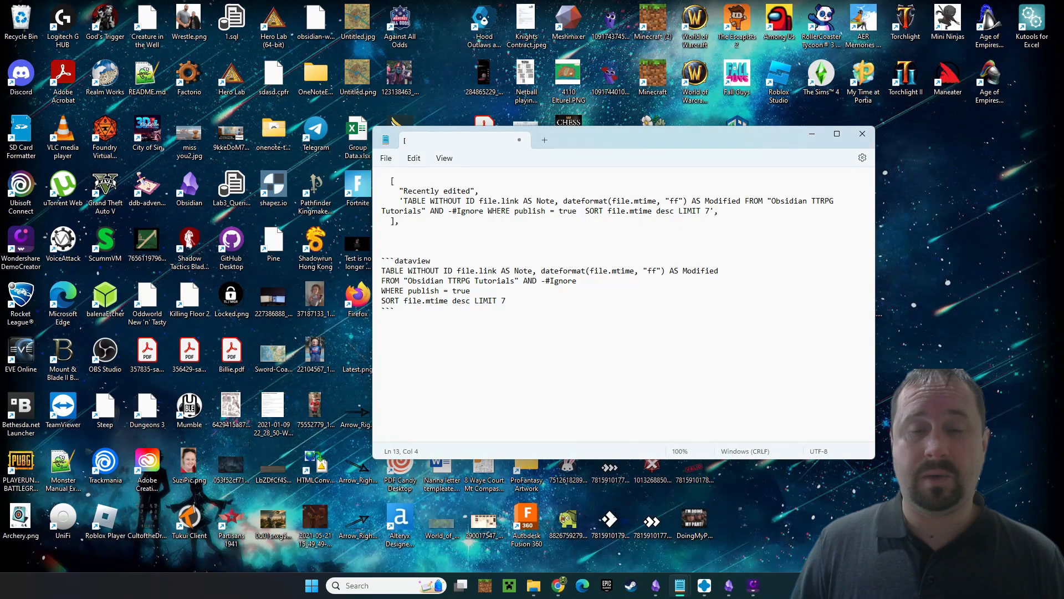
key(alt+Tab)
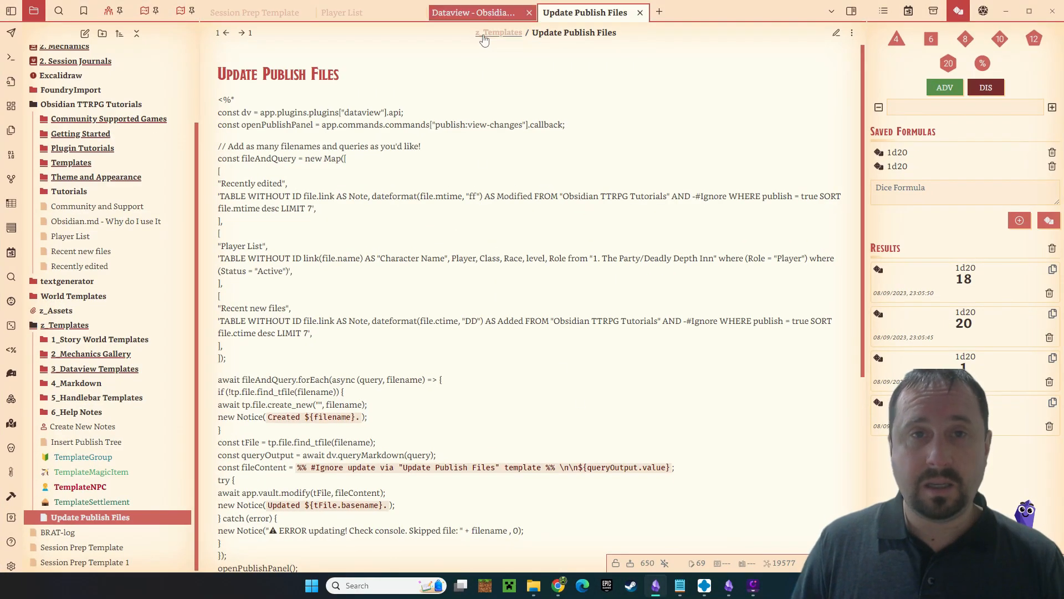
click(343, 13)
click(450, 17)
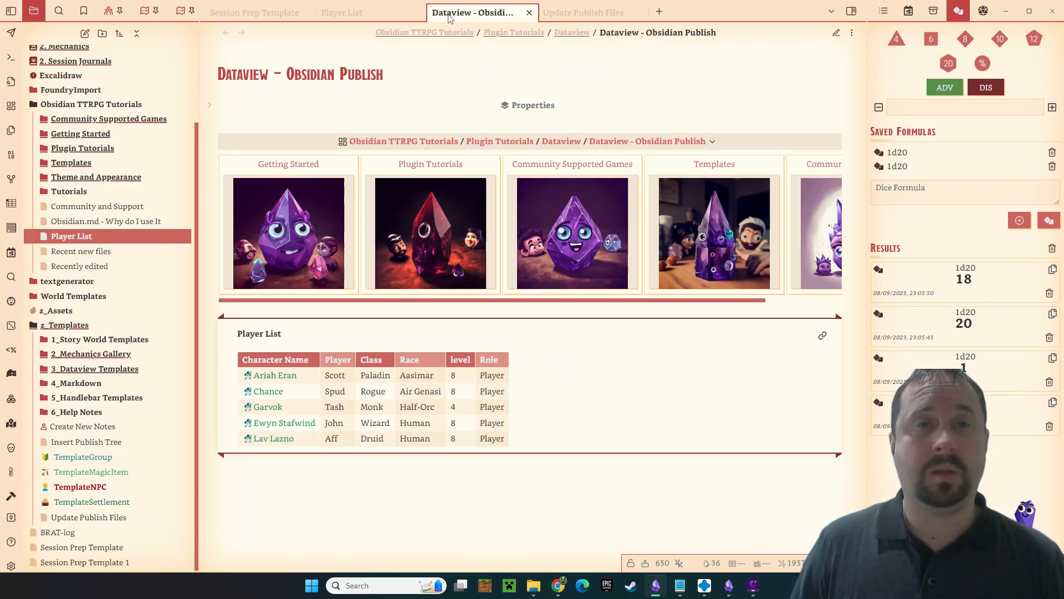
click(255, 12)
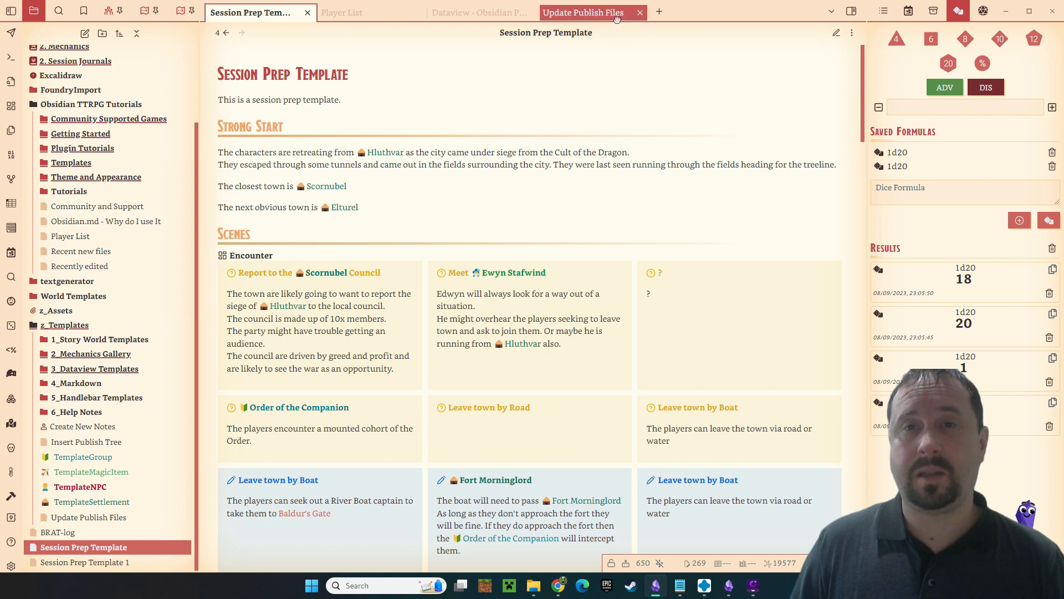
click(590, 12)
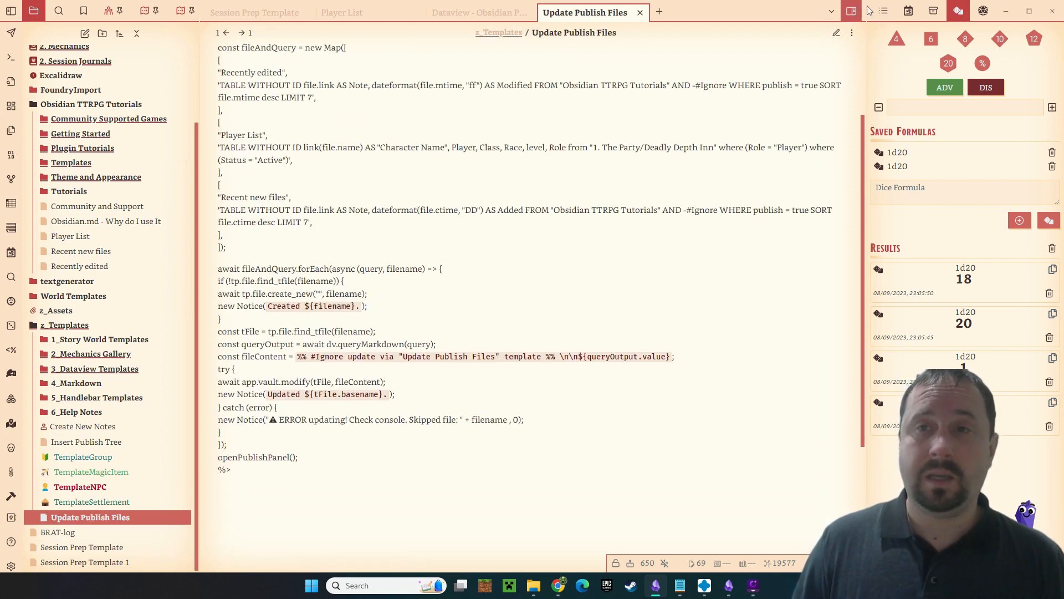
click(836, 32)
drag(238, 178, 220, 125)
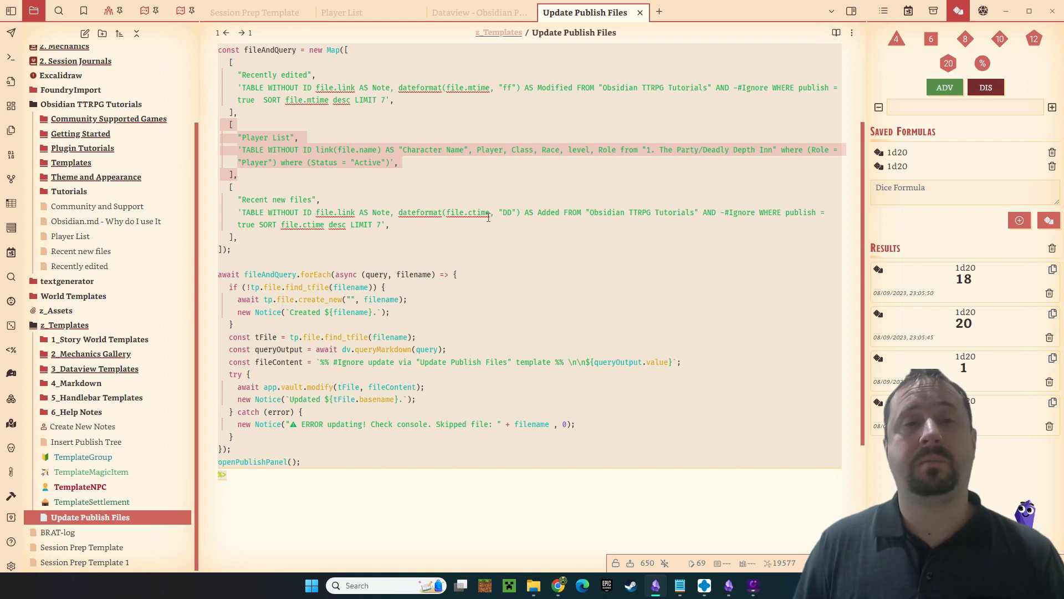